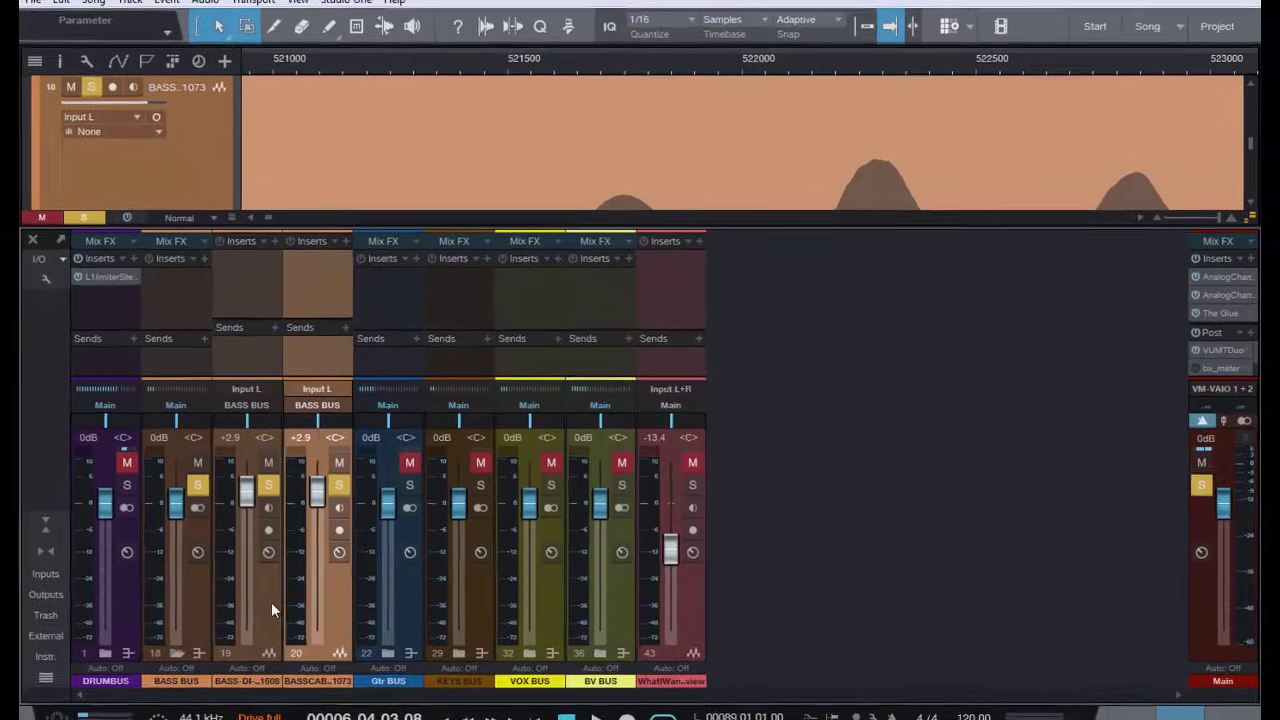
- Select the BASS-DI and BASSCAB channel strips and start playback of the soloed bass
{"action": "left_click", "coordinate": [293, 584]}
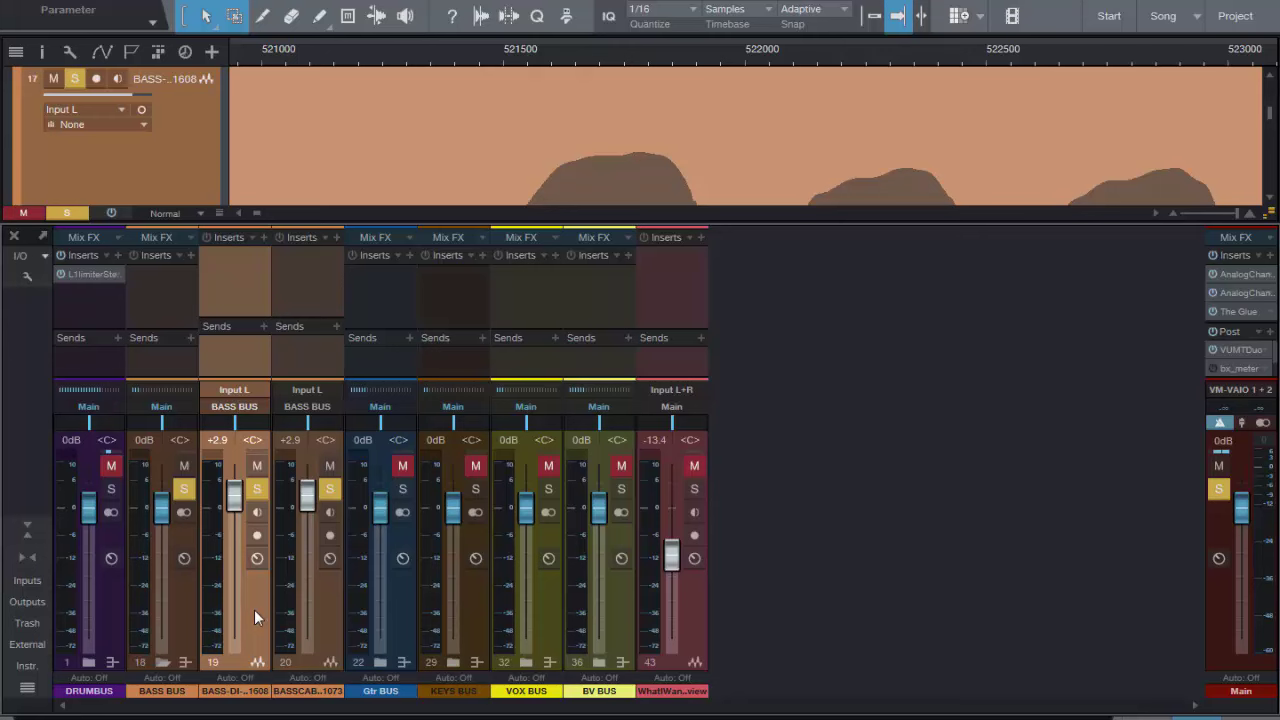
{"action": "left_click", "coordinate": [329, 619]}
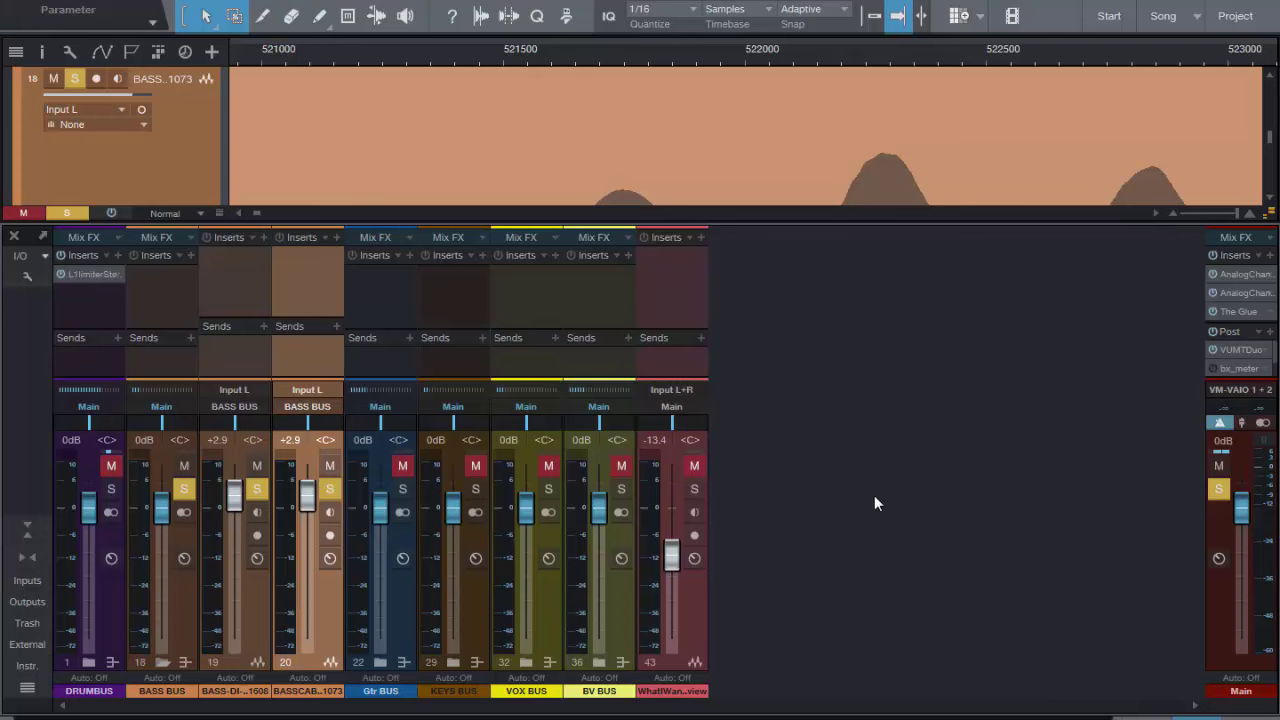
{"action": "key", "text": "space"}
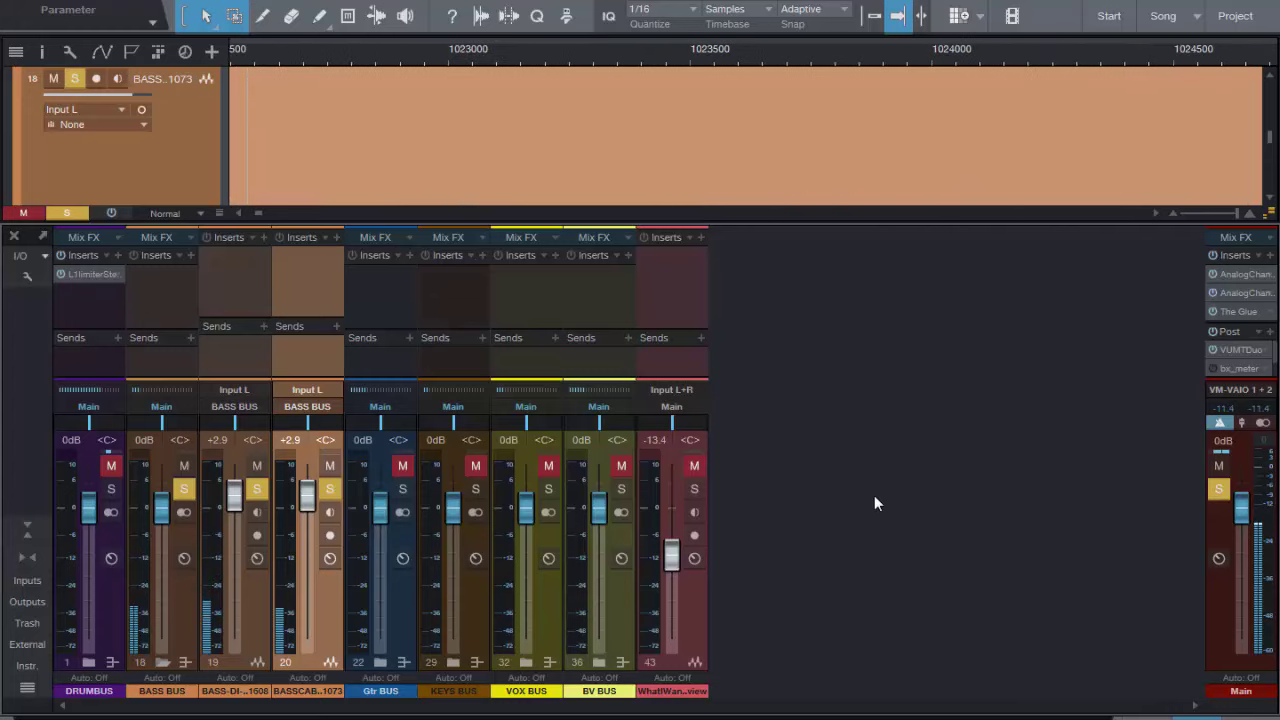
- Stop playback and select BASS-DI, then BASSCAB, then BASS-DI again in the mixer
{"action": "key", "text": "space"}
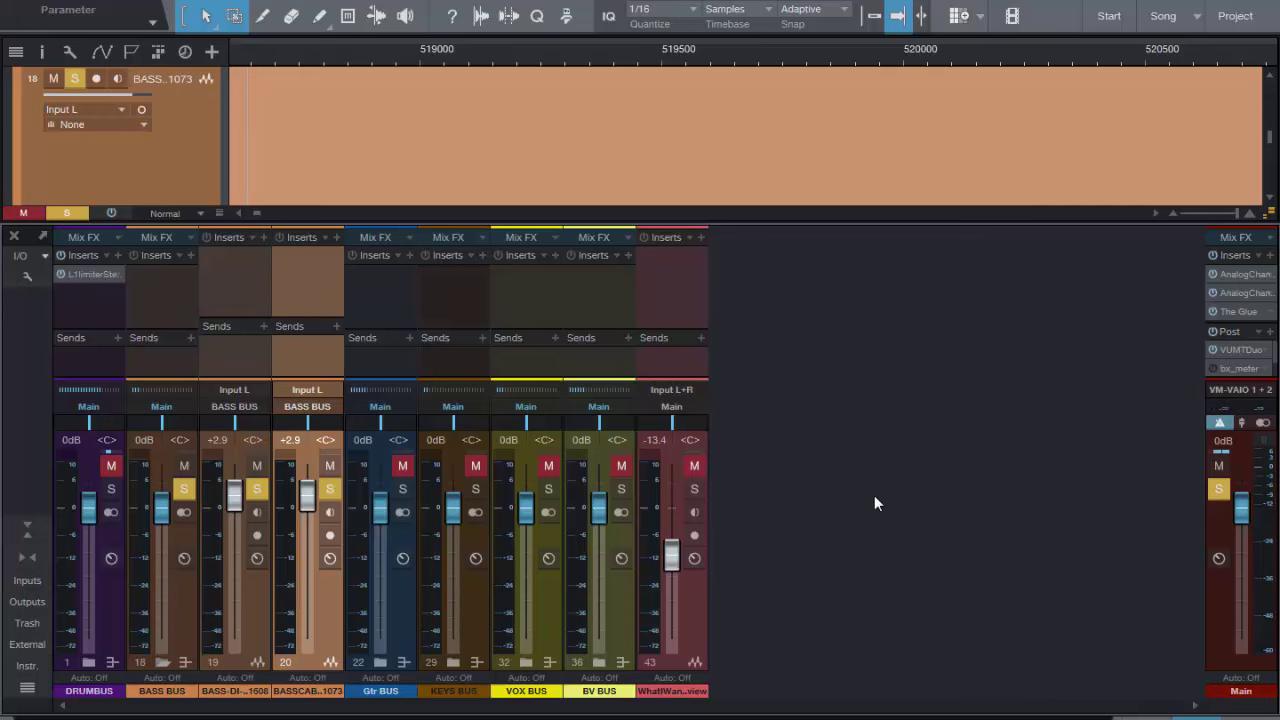
{"action": "left_click", "coordinate": [255, 611]}
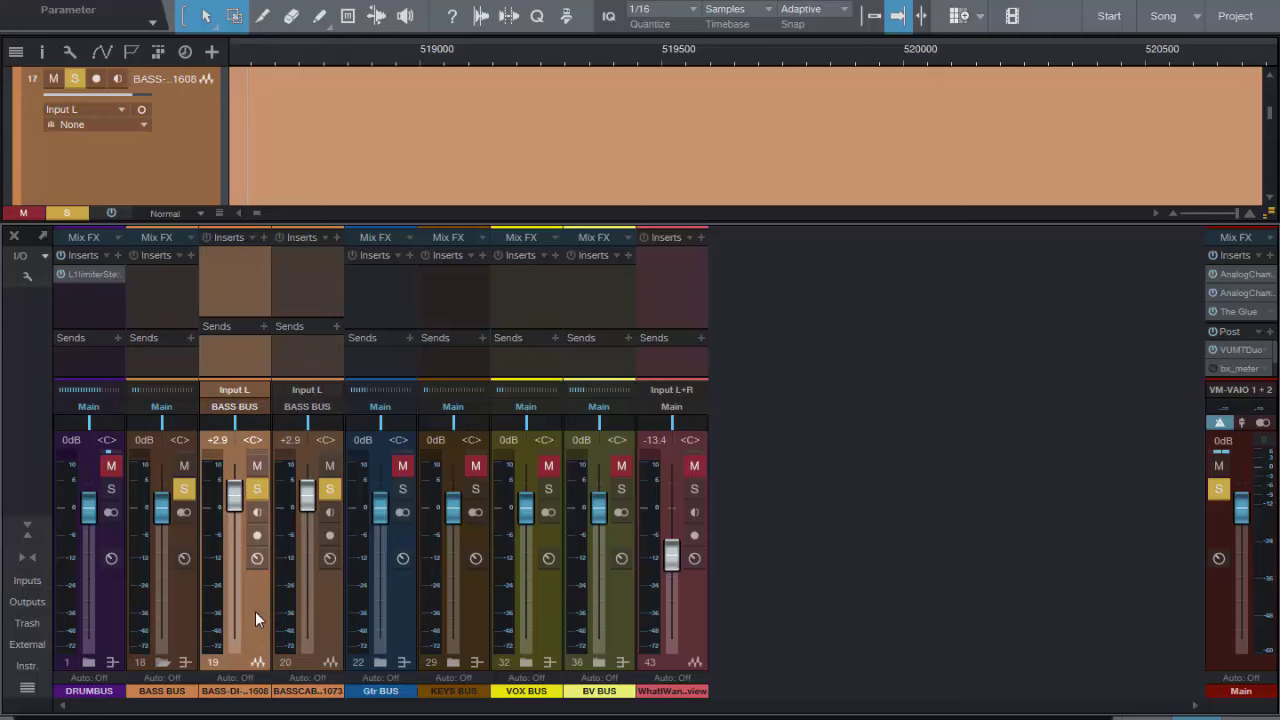
{"action": "left_click", "coordinate": [327, 612]}
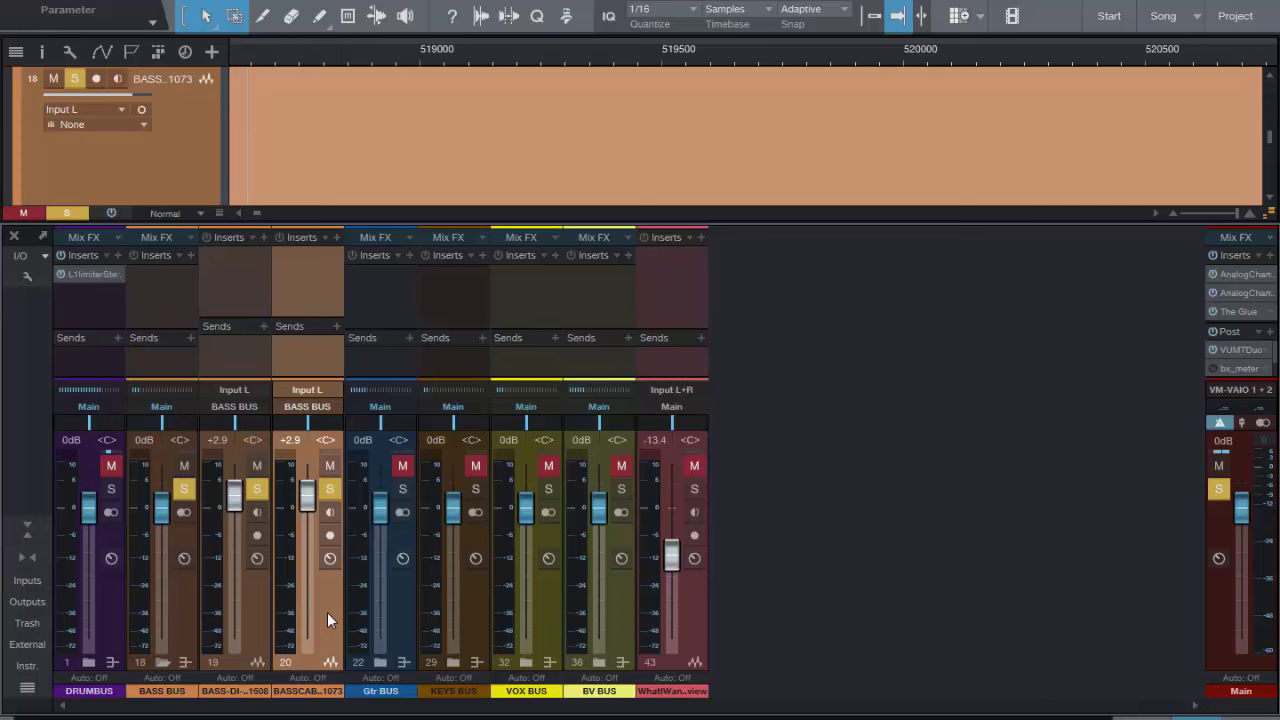
{"action": "left_click", "coordinate": [251, 608]}
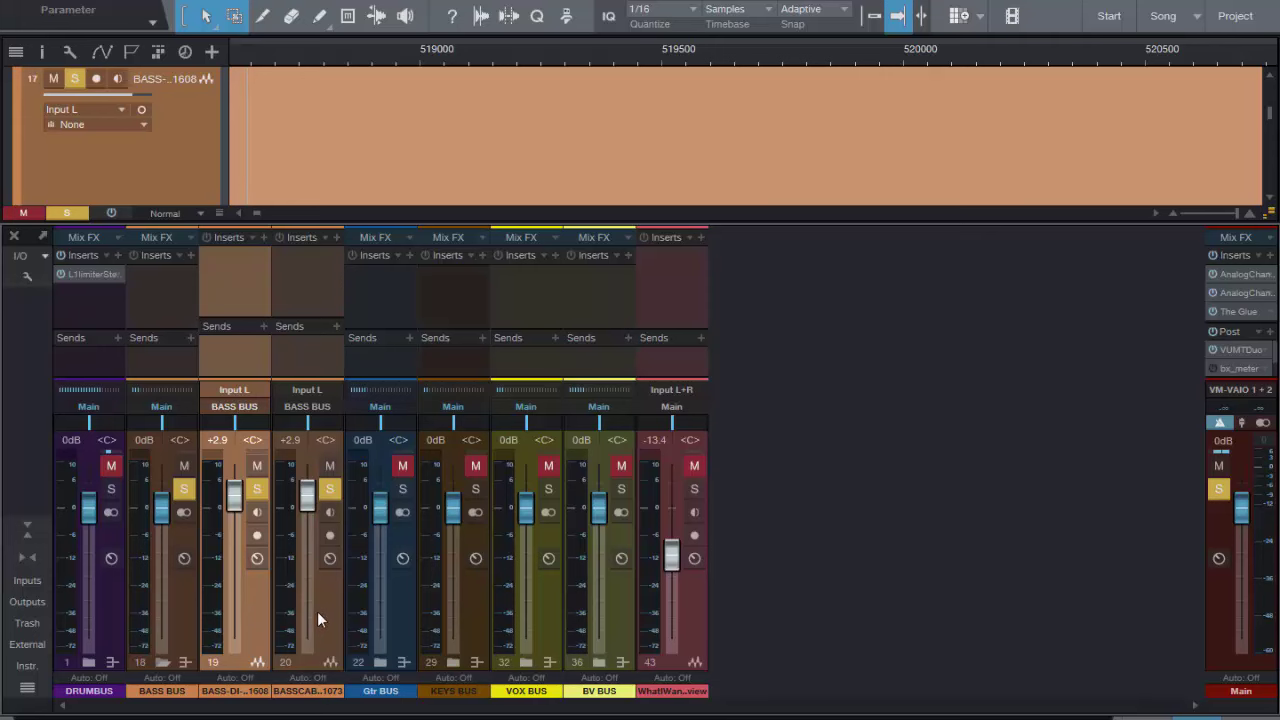
- Close the mixer and zoom the bass waveforms near sample 521000, keeping the timebase in Samples
{"action": "key", "text": "F3"}
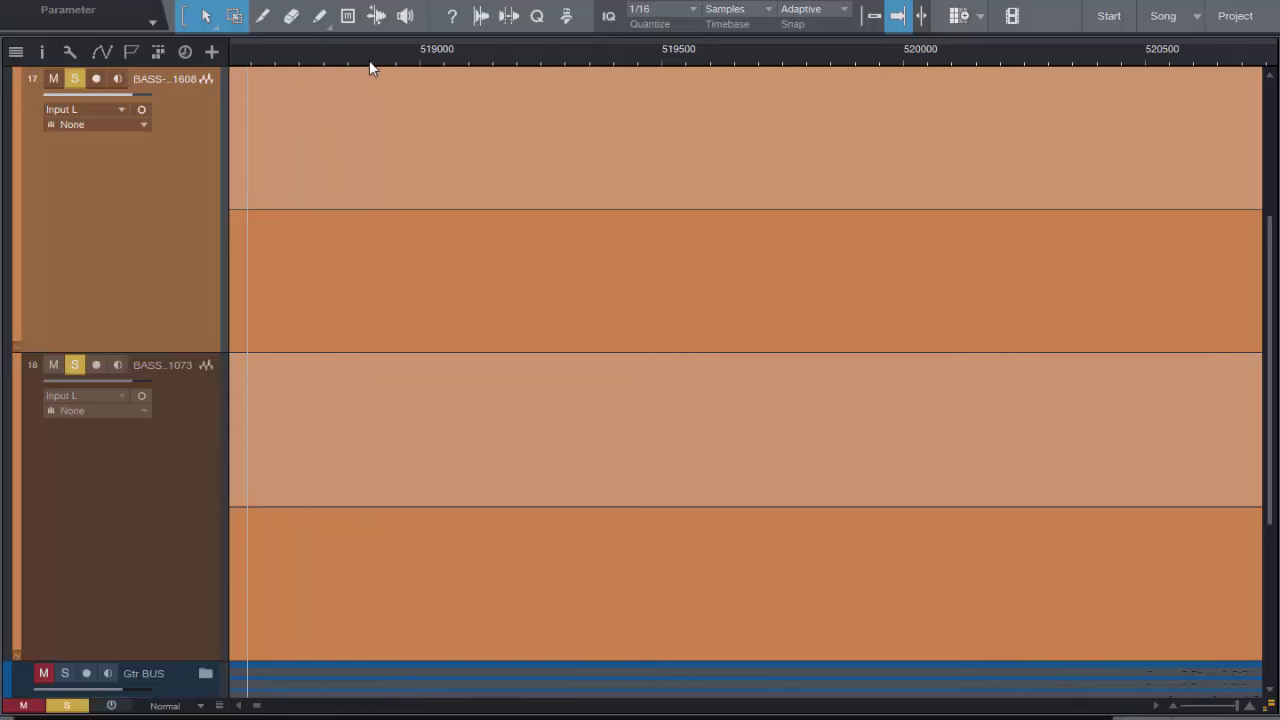
{"action": "scroll", "coordinate": [369, 63], "scroll_direction": "down", "scroll_amount": 10}
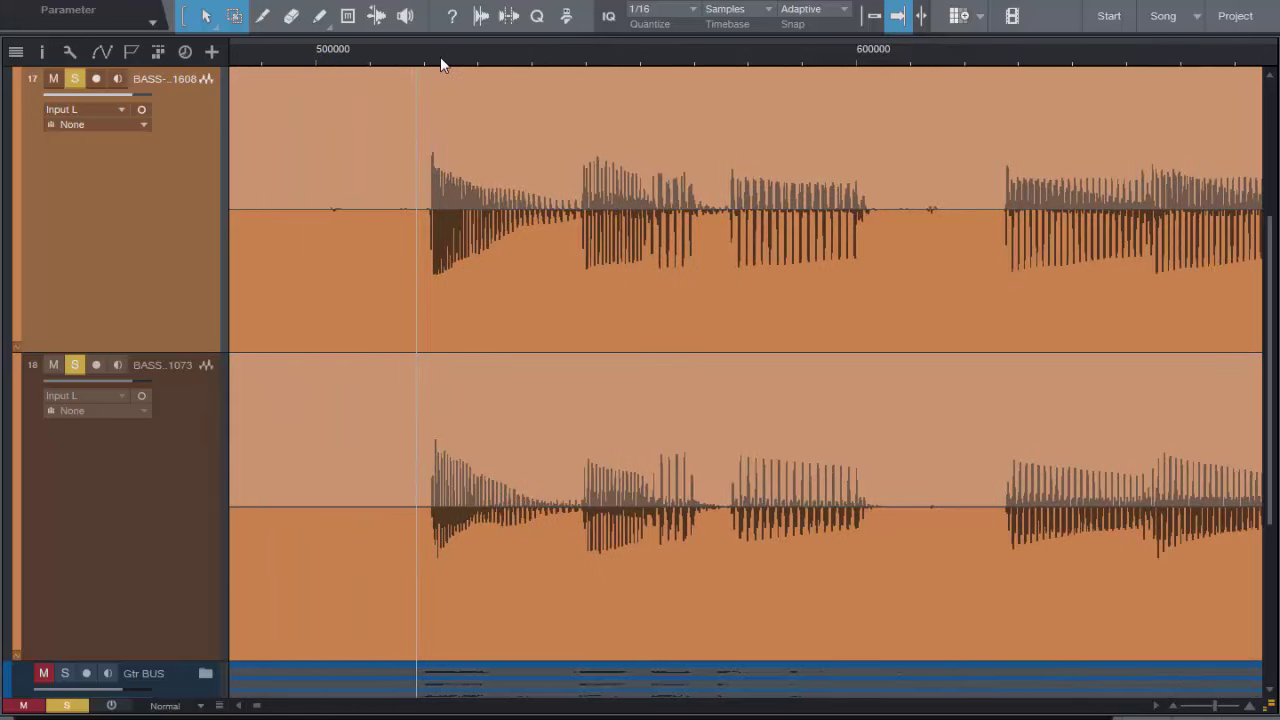
{"action": "left_click_drag", "start_coordinate": [440, 63], "coordinate": [500, 147]}
{"action": "left_click_drag", "start_coordinate": [277, 57], "coordinate": [398, 81]}
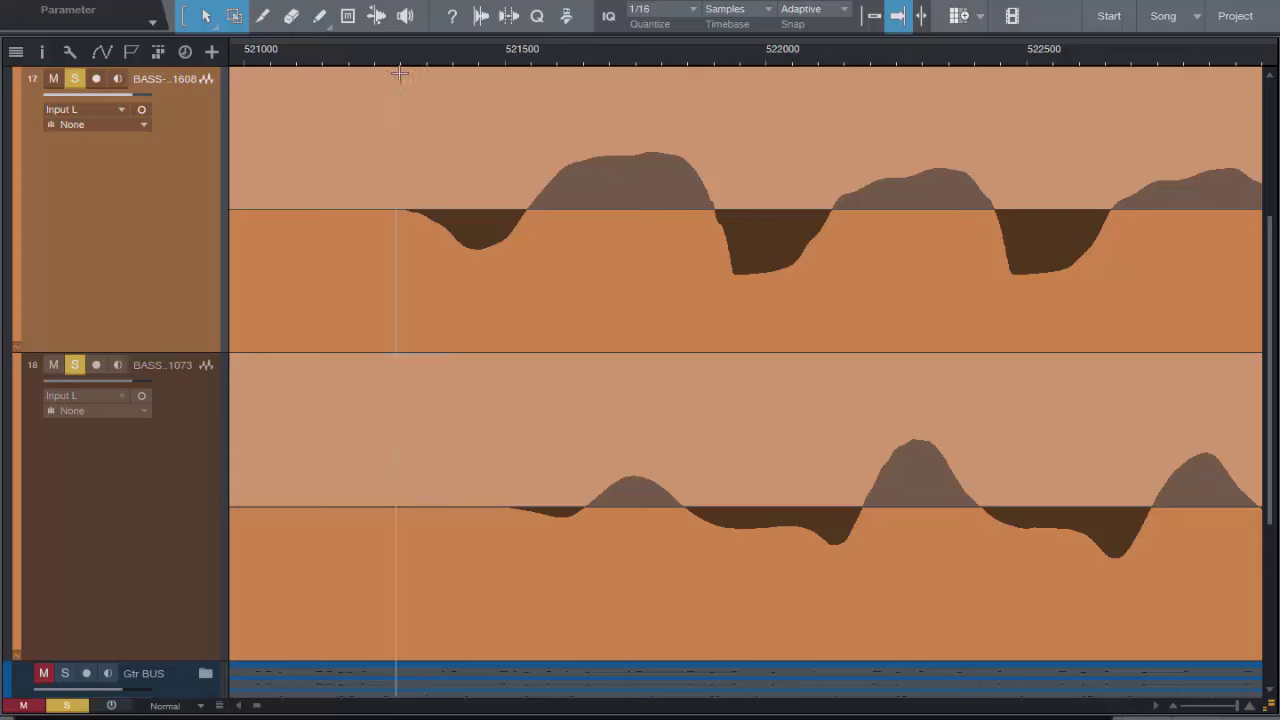
{"action": "left_click", "coordinate": [768, 10]}
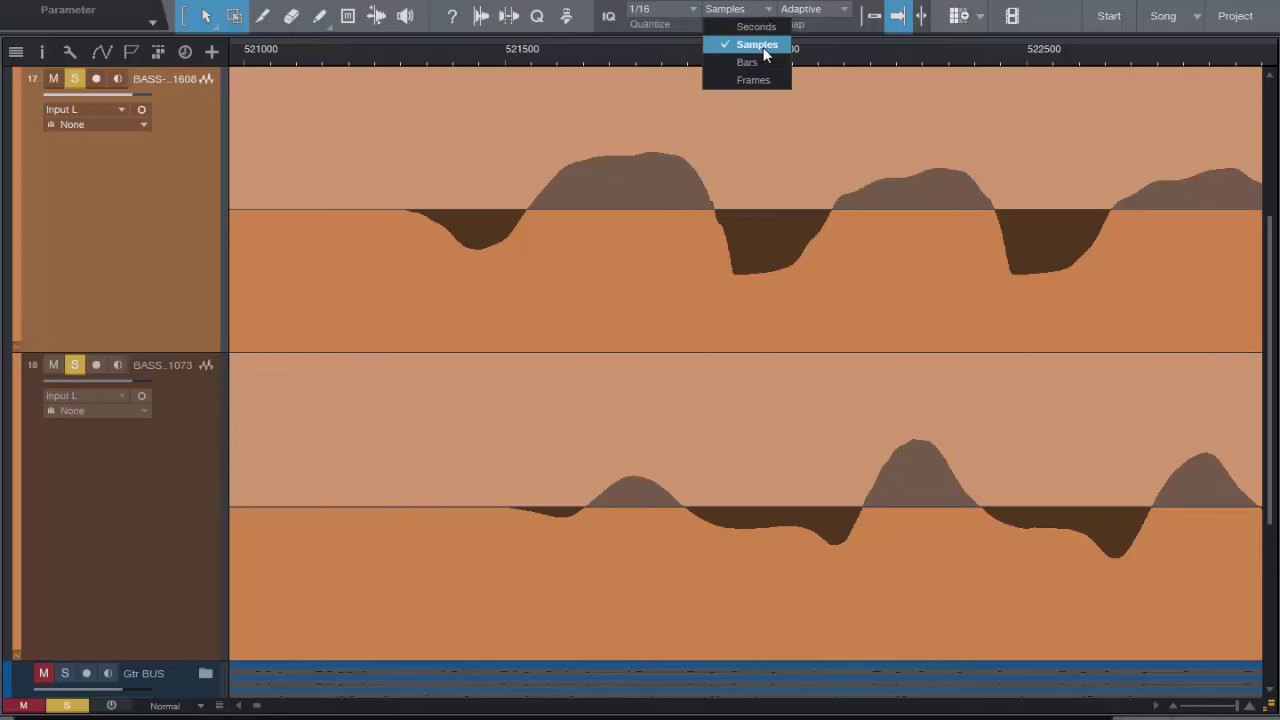
{"action": "left_click", "coordinate": [763, 47]}
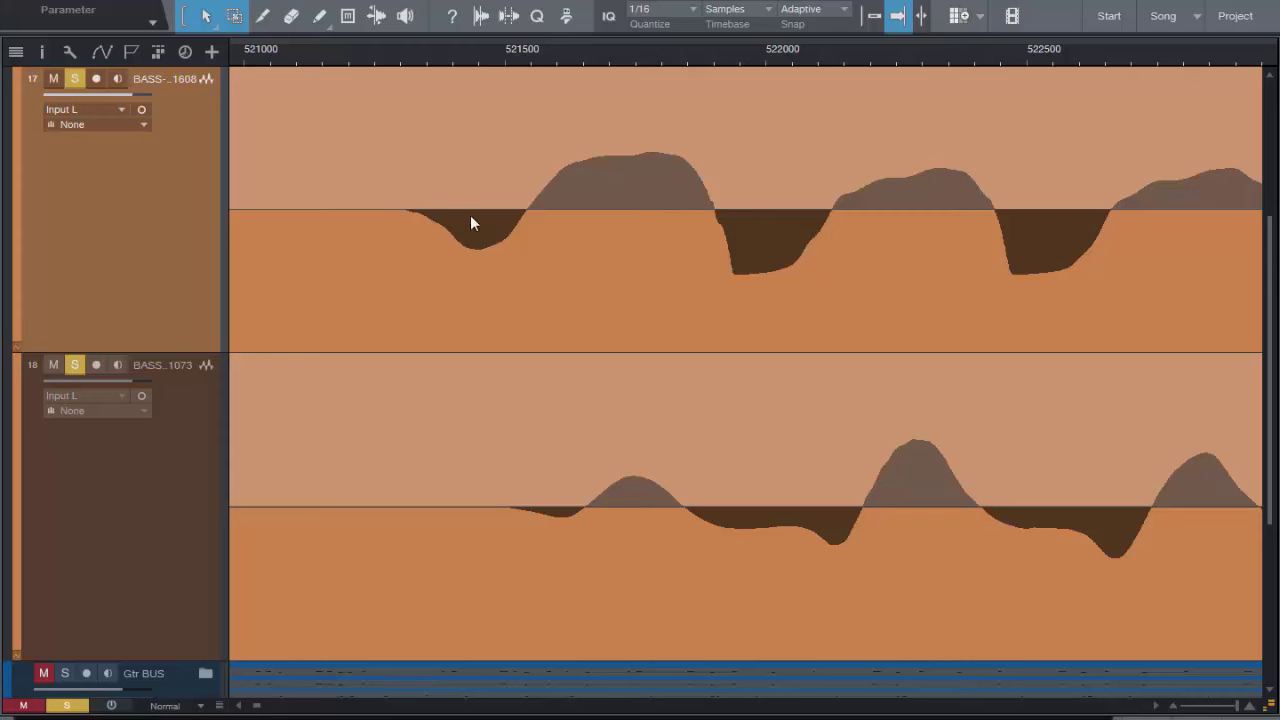
- Mark a 194-sample range from 521308 to 521502 across tracks 17 and 18
{"action": "left_click_drag", "start_coordinate": [405, 192], "coordinate": [507, 467]}
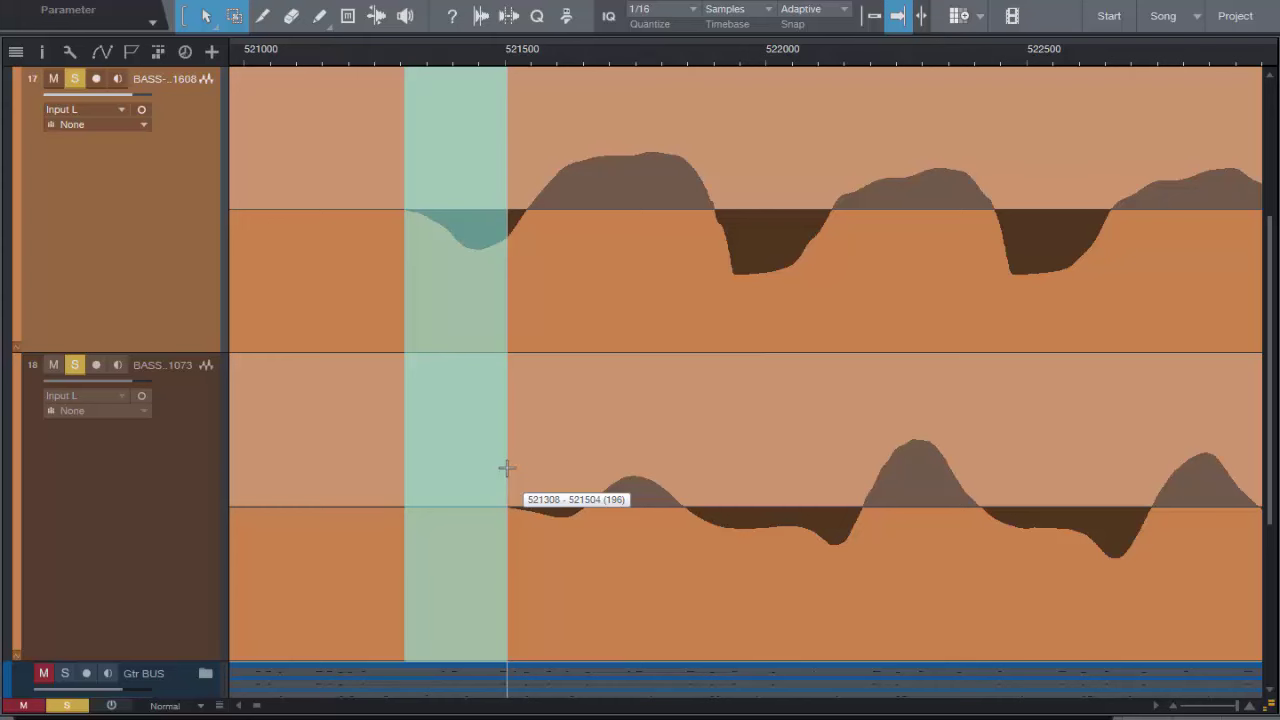
{"action": "left_click_drag", "start_coordinate": [507, 467], "coordinate": [507, 467]}
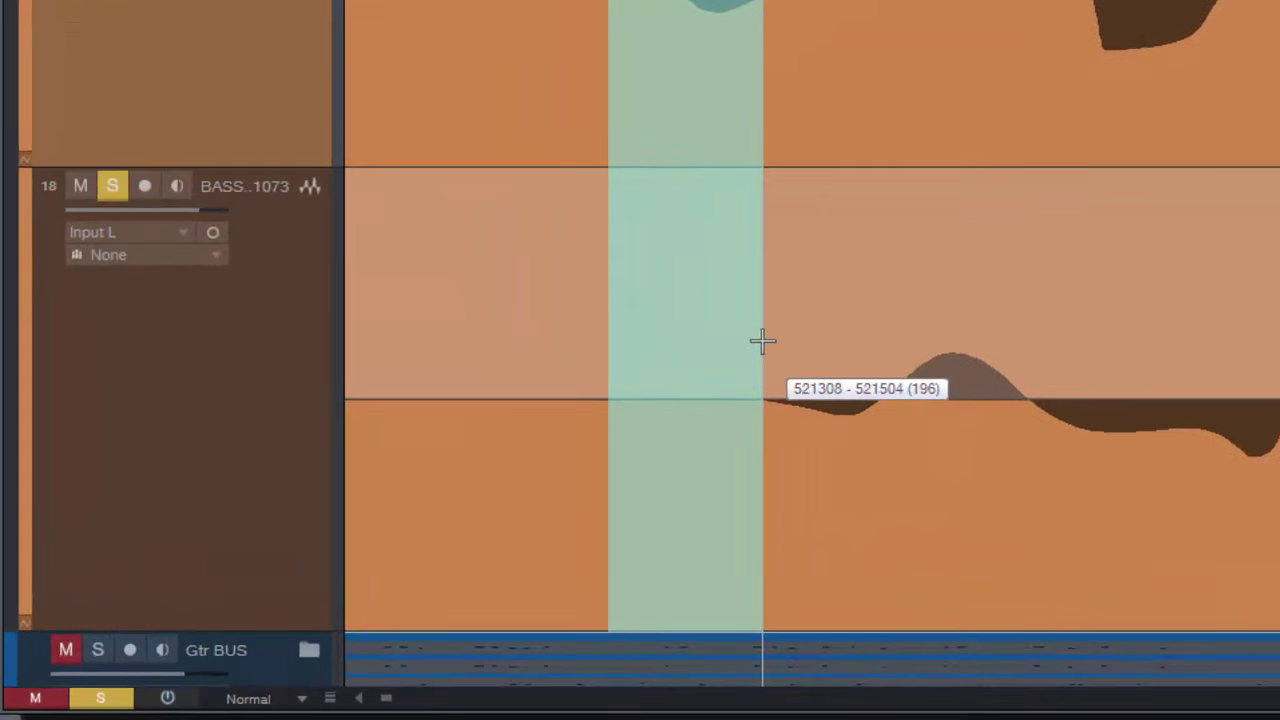
{"action": "left_click_drag", "start_coordinate": [762, 342], "coordinate": [760, 342]}
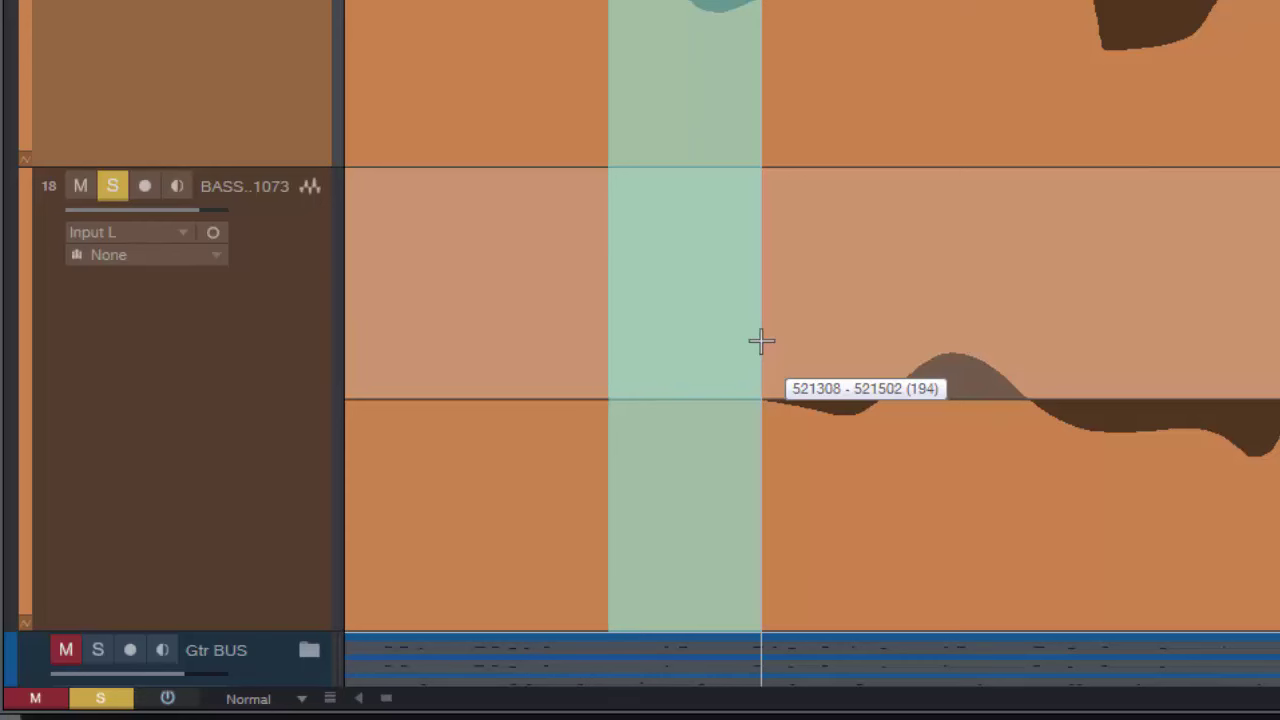
{"action": "left_click_drag", "start_coordinate": [760, 342], "coordinate": [760, 340]}
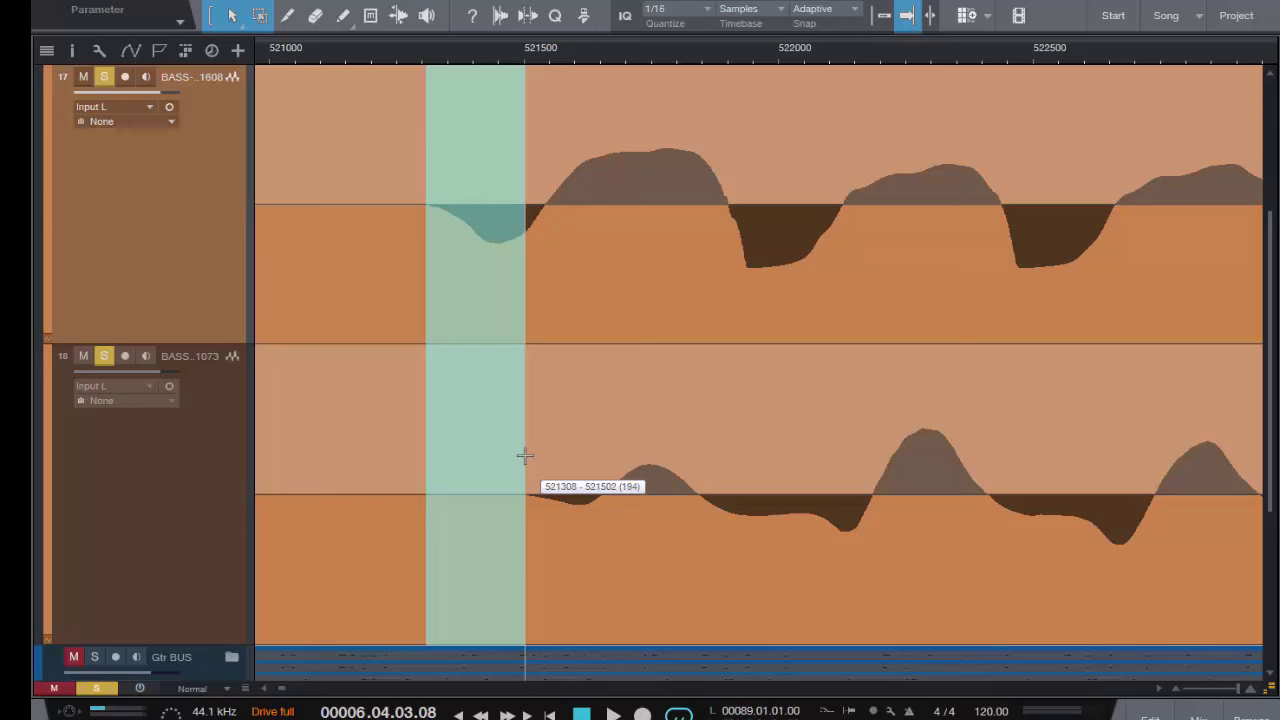
- Select only the BASS-DI-API1608 track and show the Inspector
{"action": "left_click", "coordinate": [227, 507]}
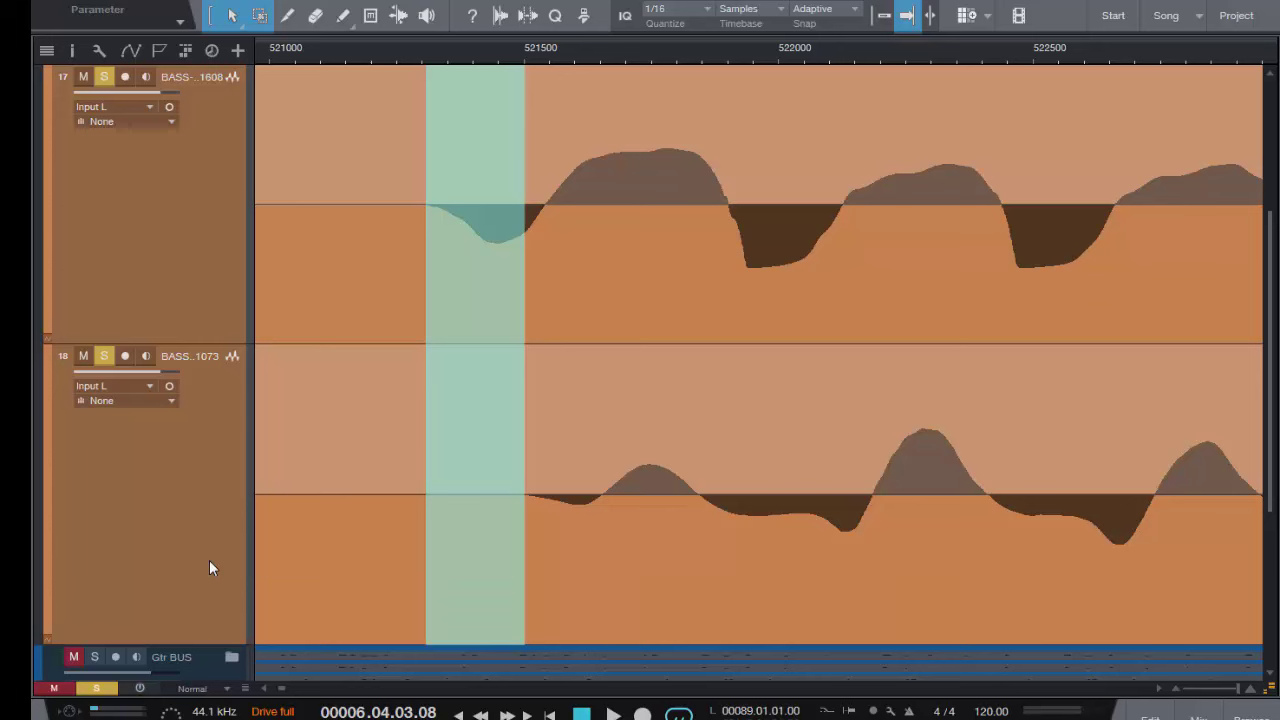
{"action": "left_click", "coordinate": [165, 209]}
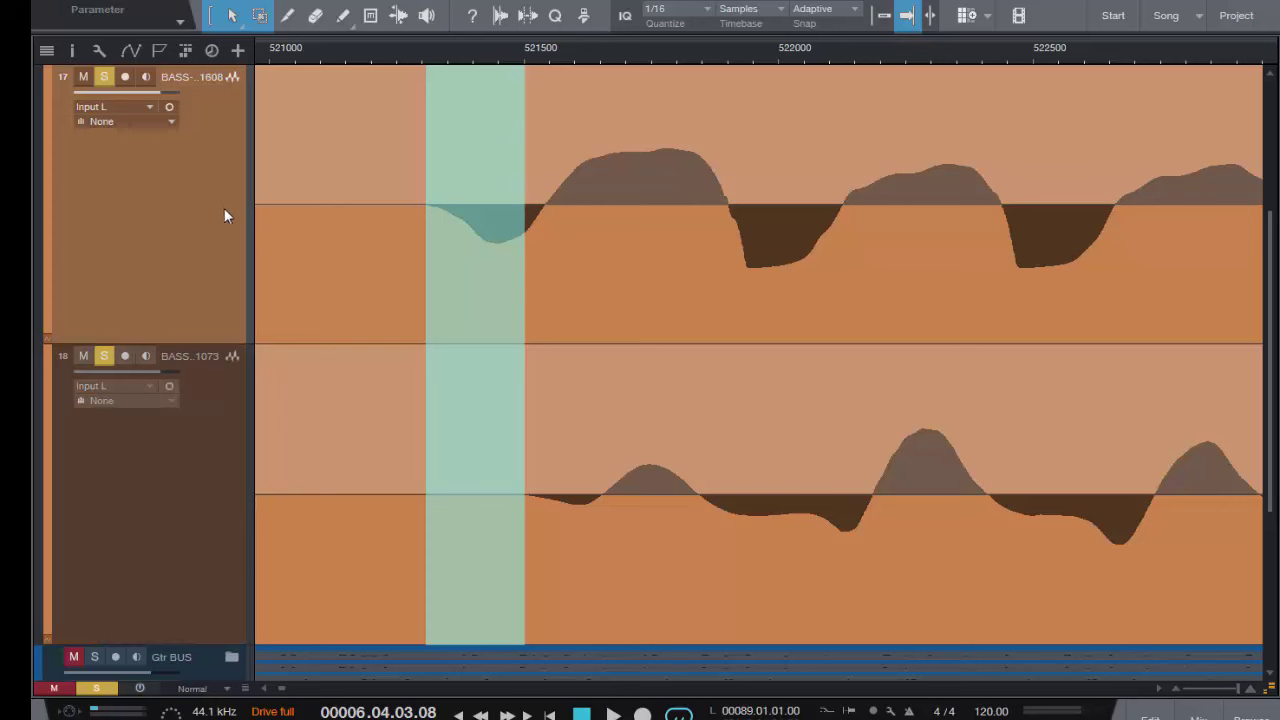
{"action": "key", "text": "F4"}
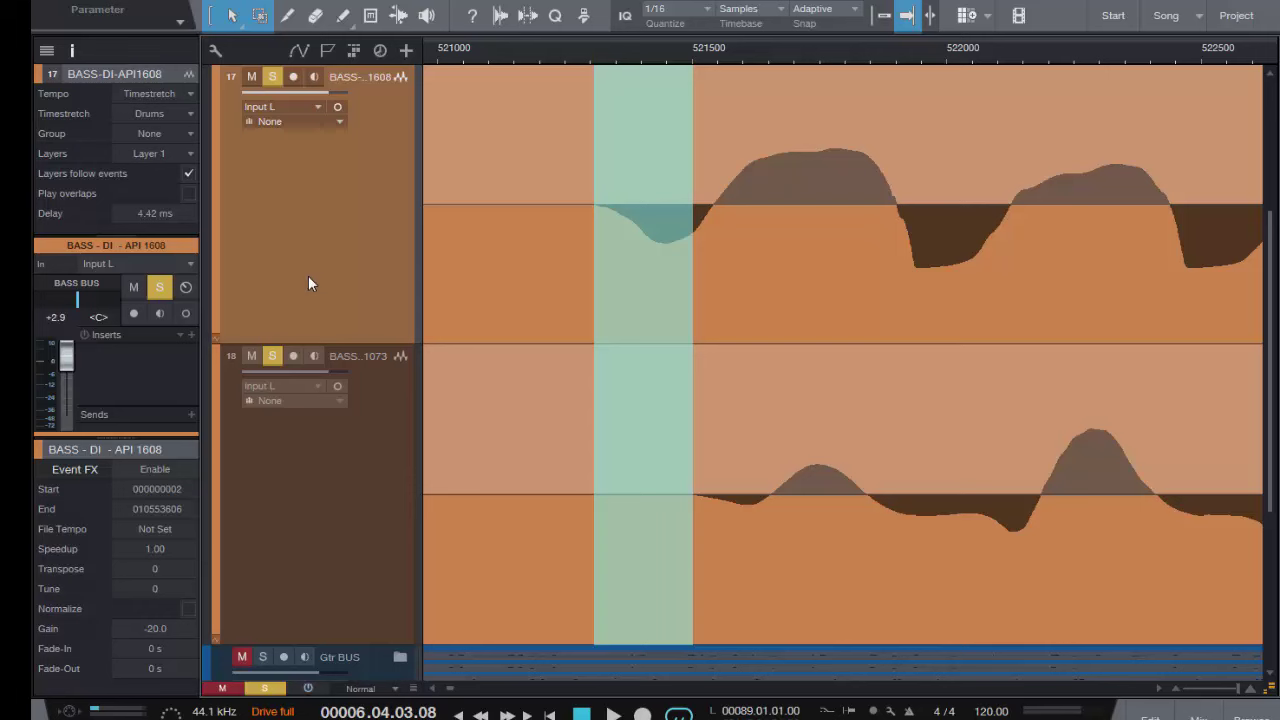
- Set the DI track delay to 0 ms and start playback from just before the range
{"action": "left_click", "coordinate": [148, 213]}
{"action": "type", "text": "0"}
{"action": "key", "text": "Return"}
{"action": "left_click", "coordinate": [580, 72]}
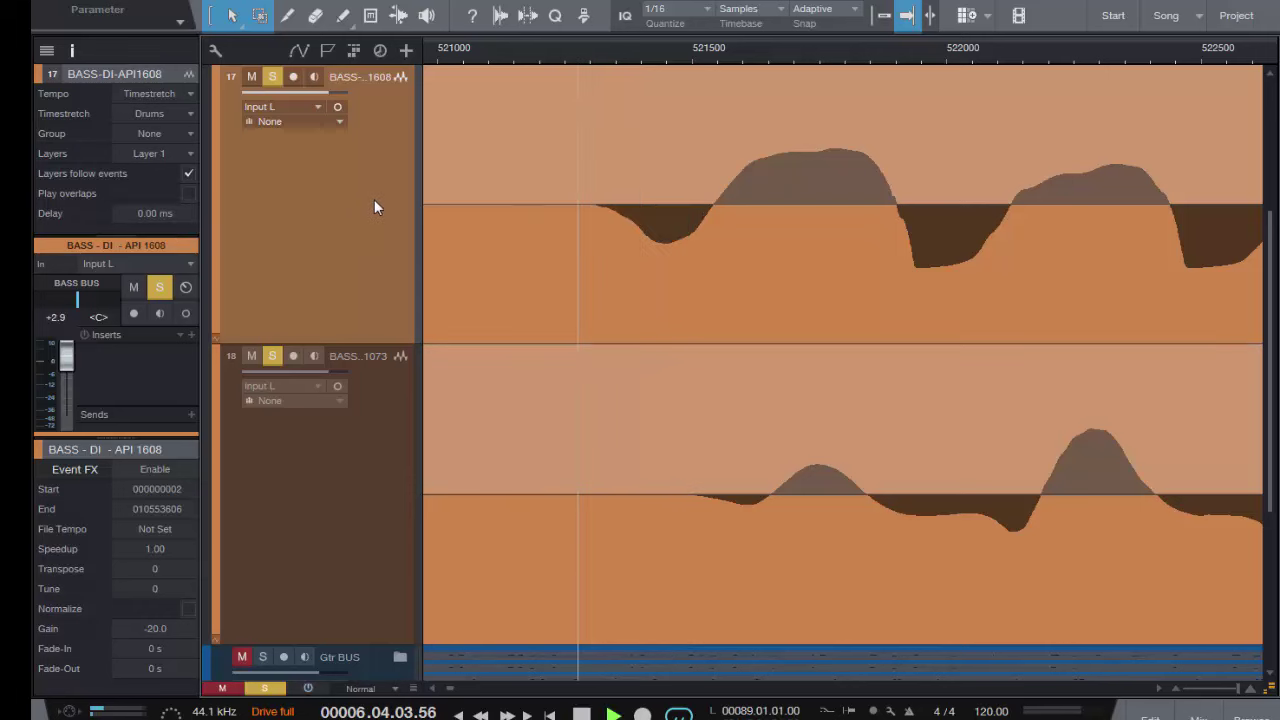
{"action": "key", "text": "space"}
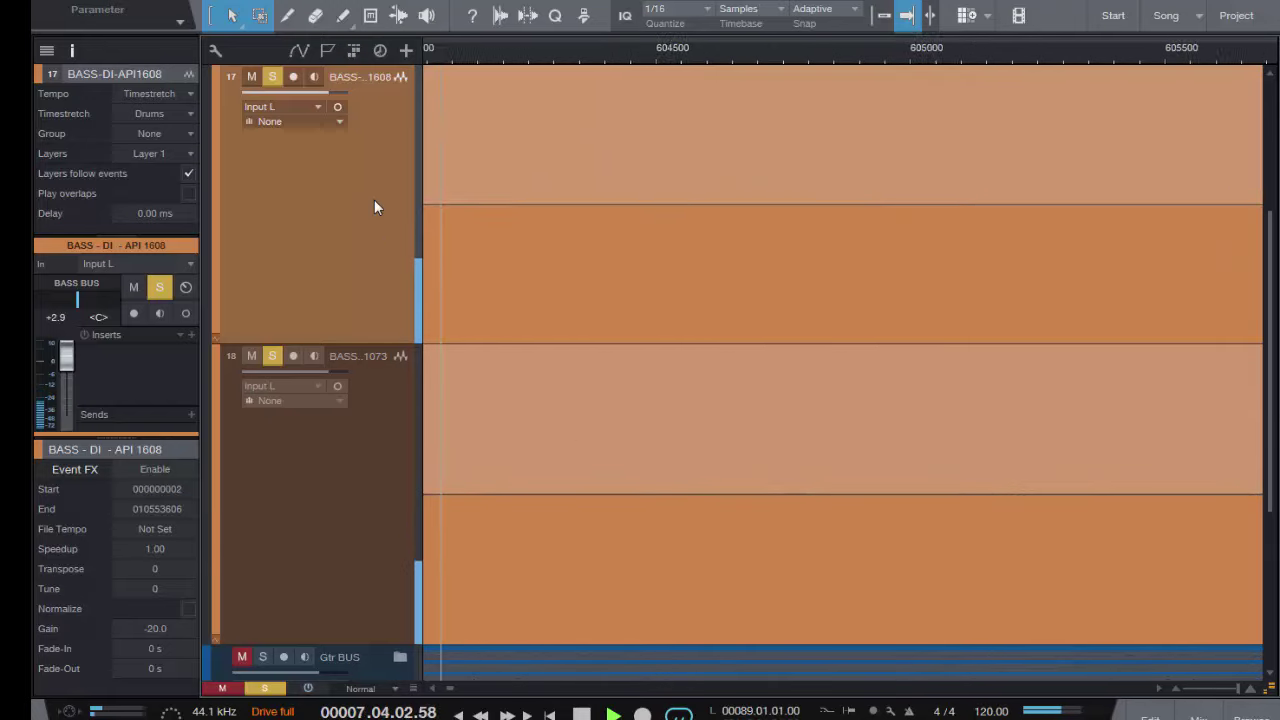
- Compare the DI track delay at 4.42 ms and 0 ms during playback
{"action": "left_click", "coordinate": [146, 213]}
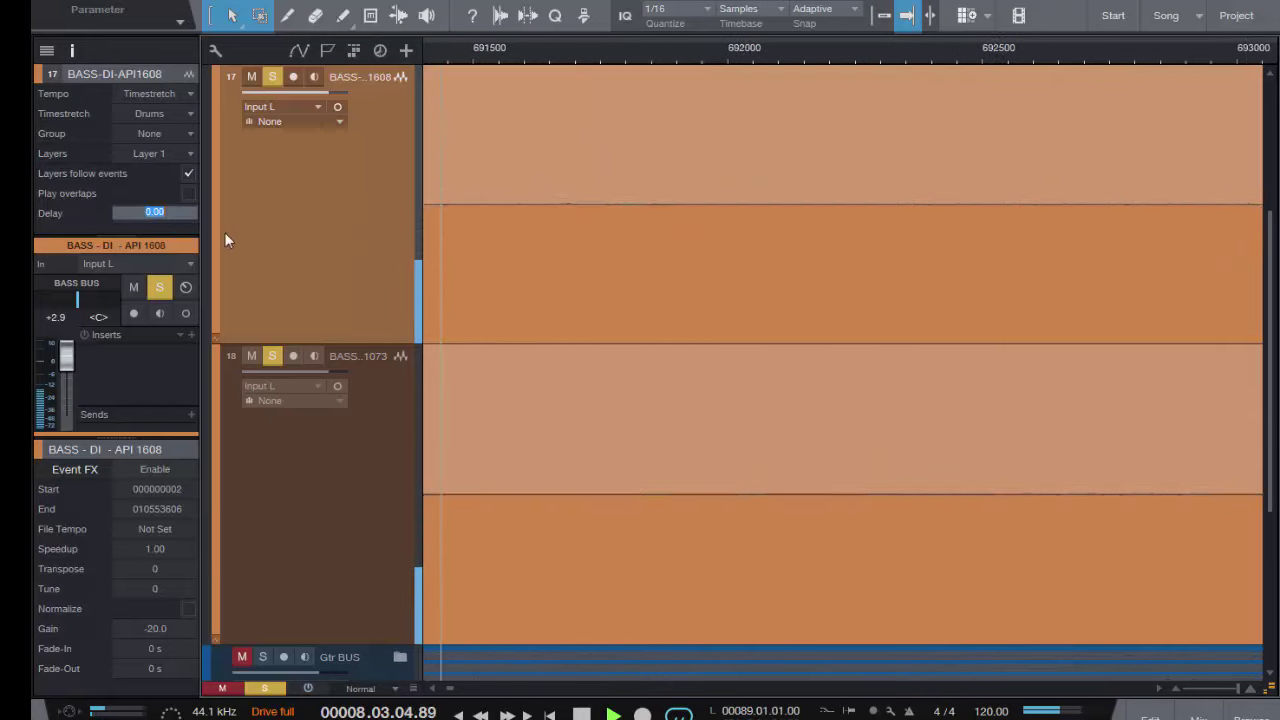
{"action": "type", "text": "4.42"}
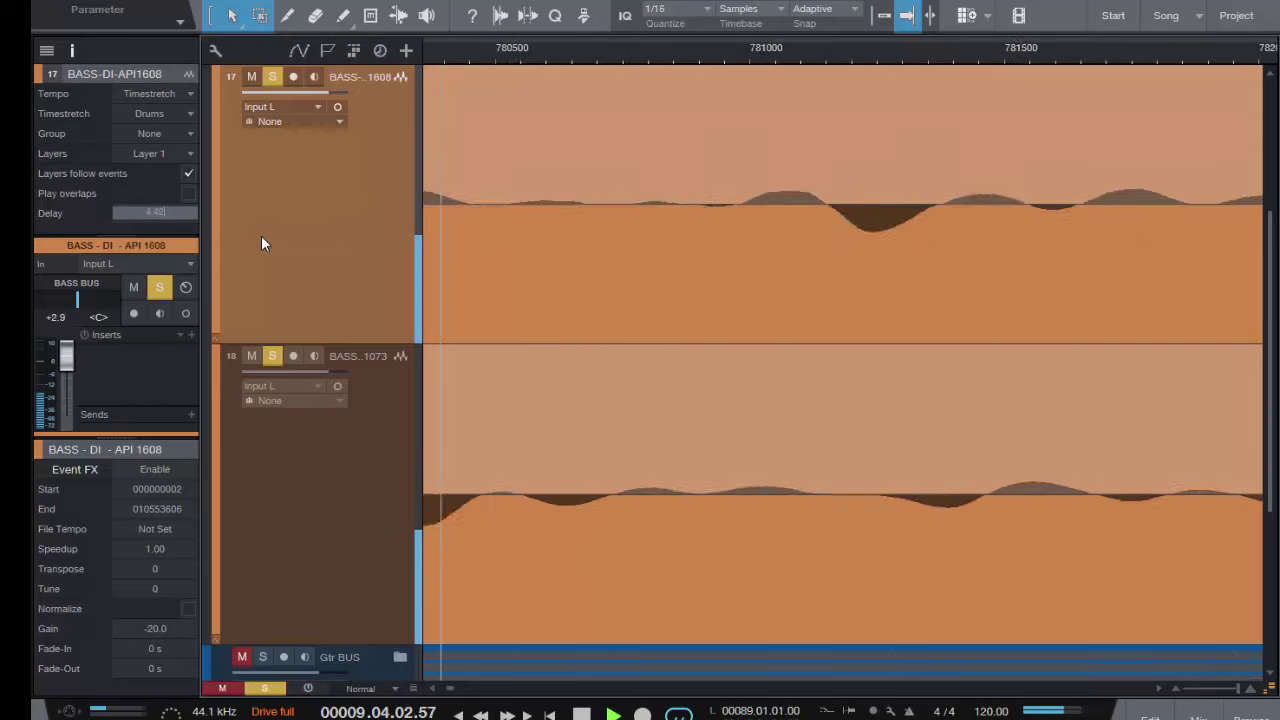
{"action": "key", "text": "Return"}
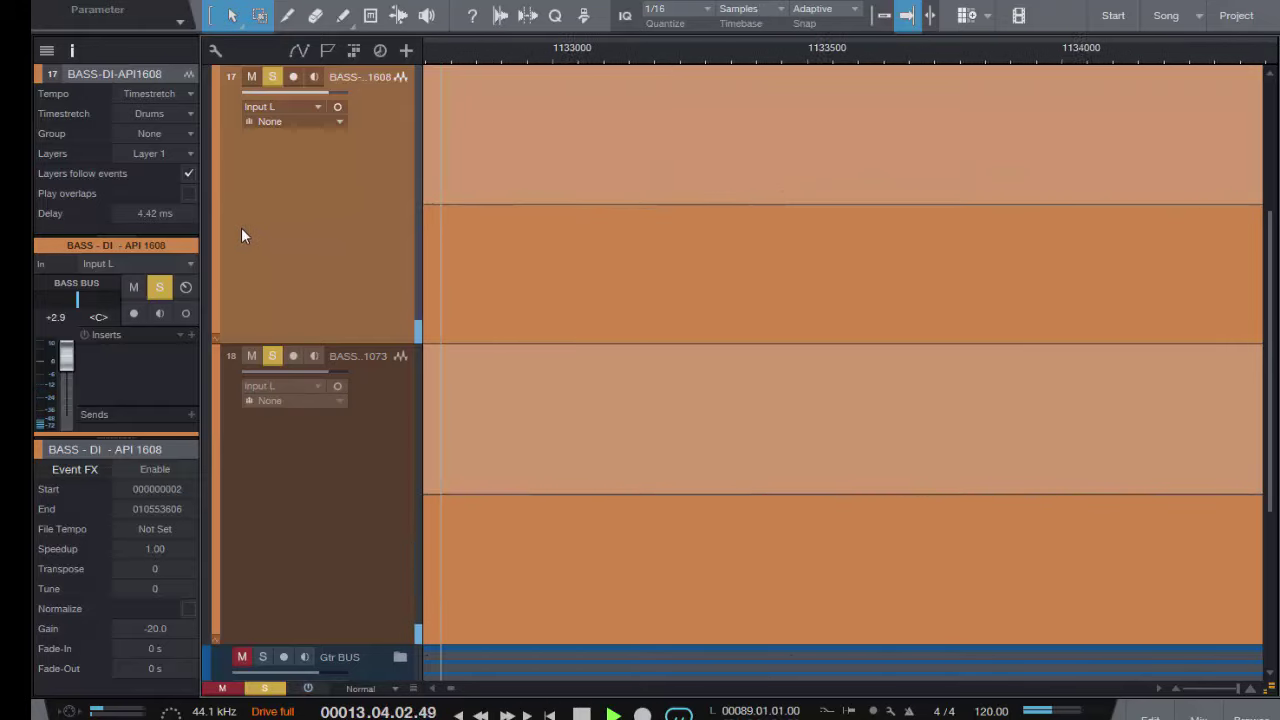
{"action": "left_click", "coordinate": [151, 214]}
{"action": "type", "text": "0"}
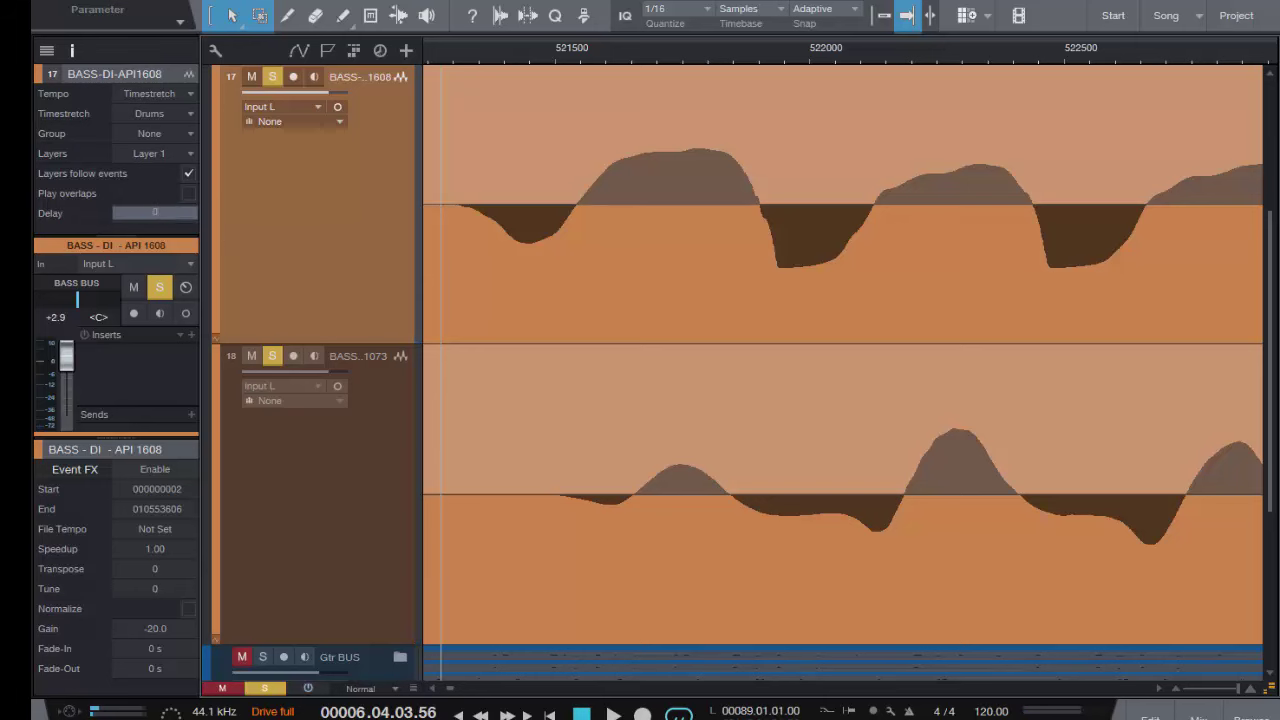
{"action": "key", "text": "Return"}
{"action": "key", "text": "space"}
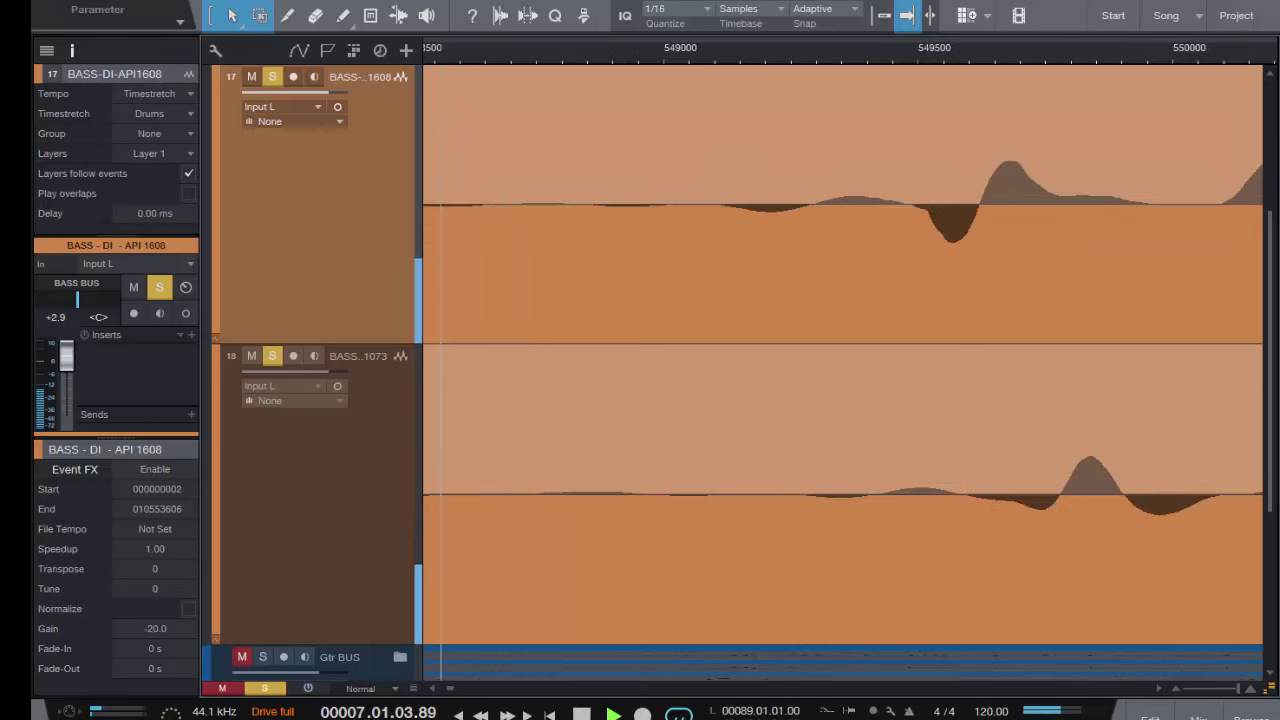
- Commit a 4.42 ms DI track delay, stop playback and return to the start
{"action": "left_click", "coordinate": [139, 210]}
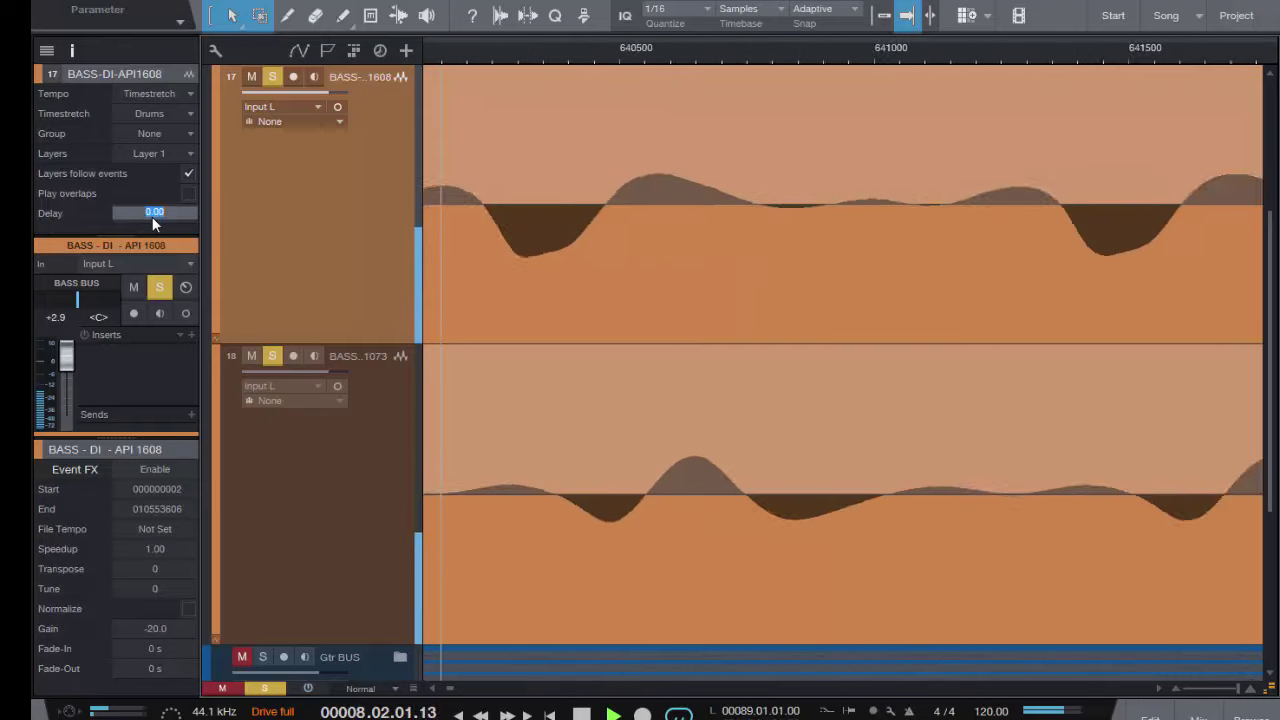
{"action": "type", "text": "4.43"}
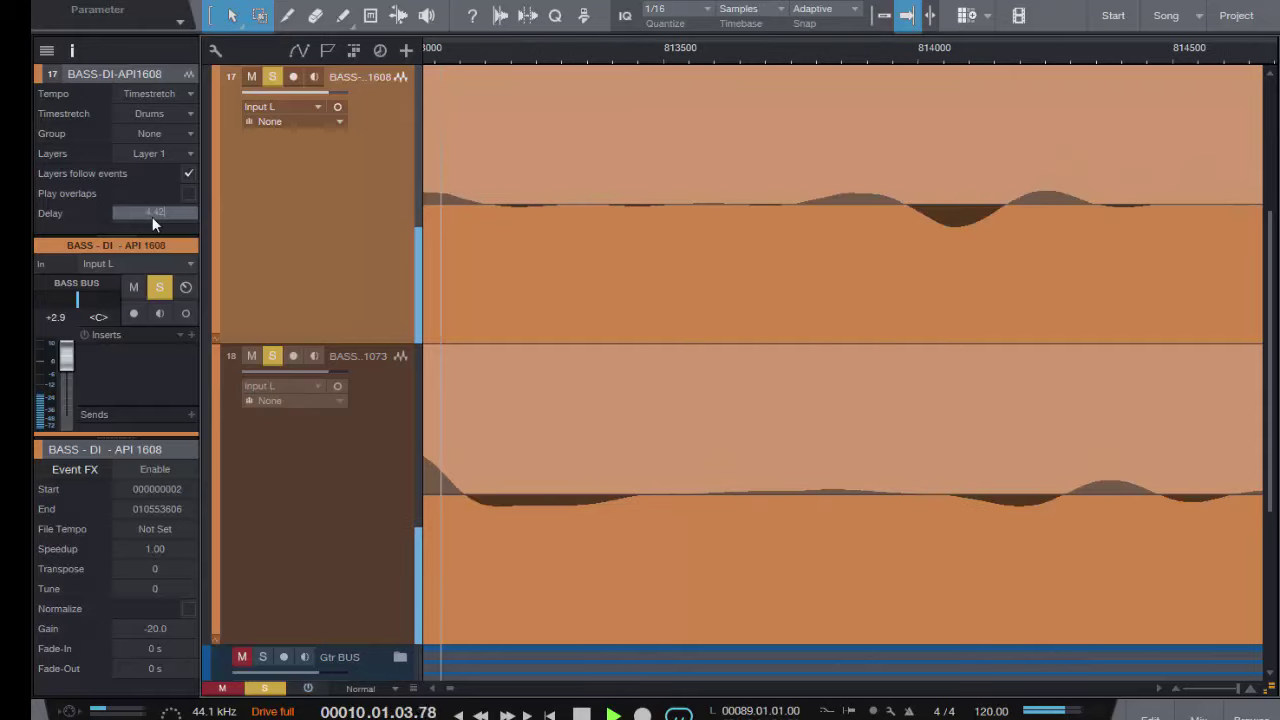
{"action": "key", "text": "Return"}
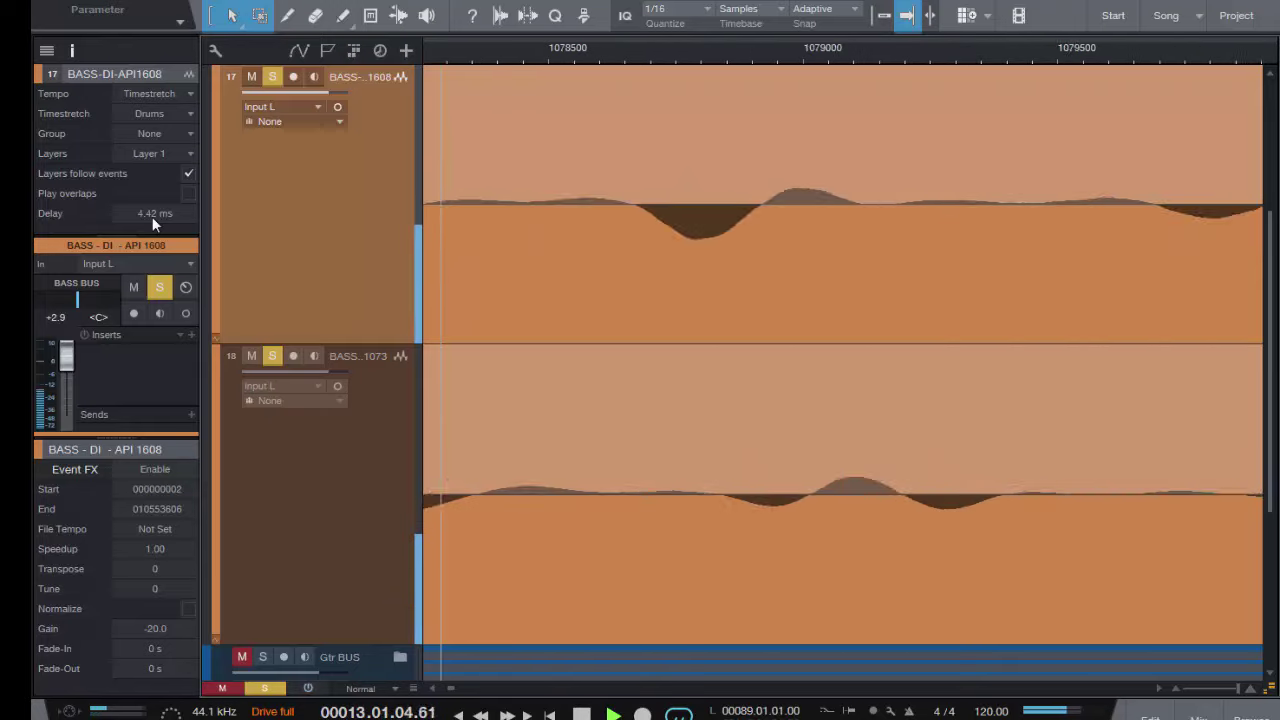
{"action": "key", "text": "space"}
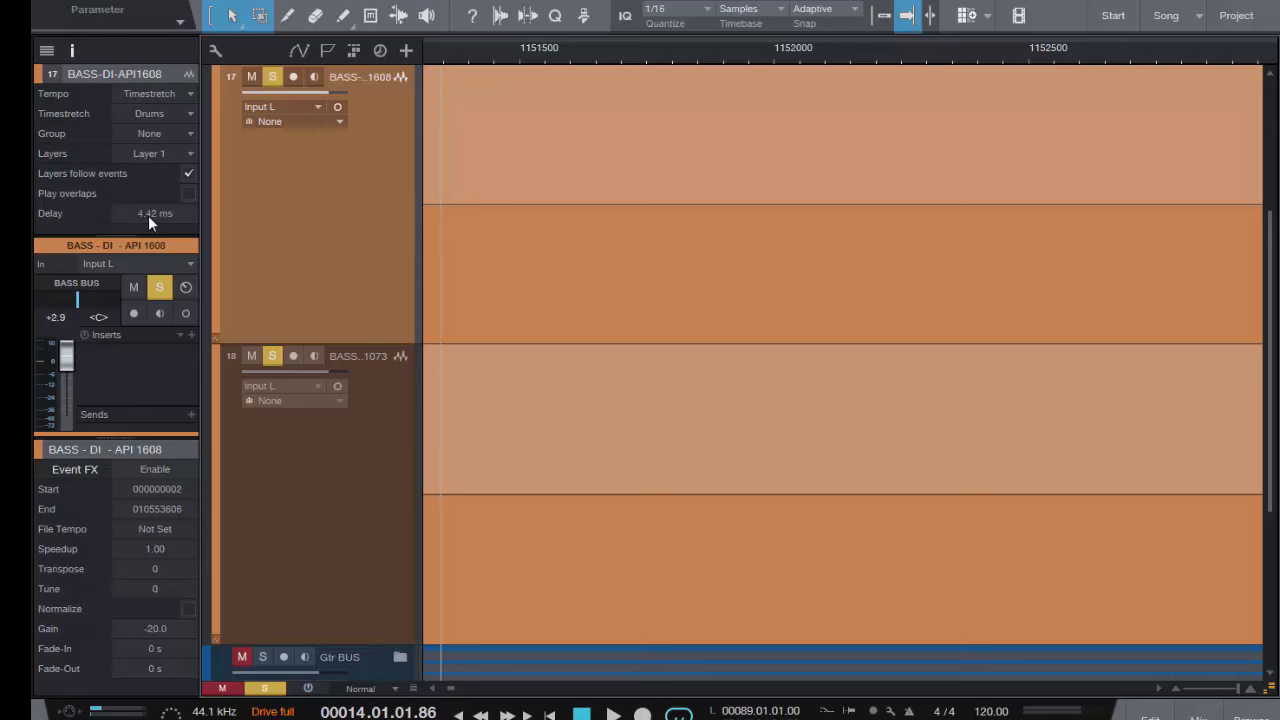
{"action": "key", "text": "Home"}
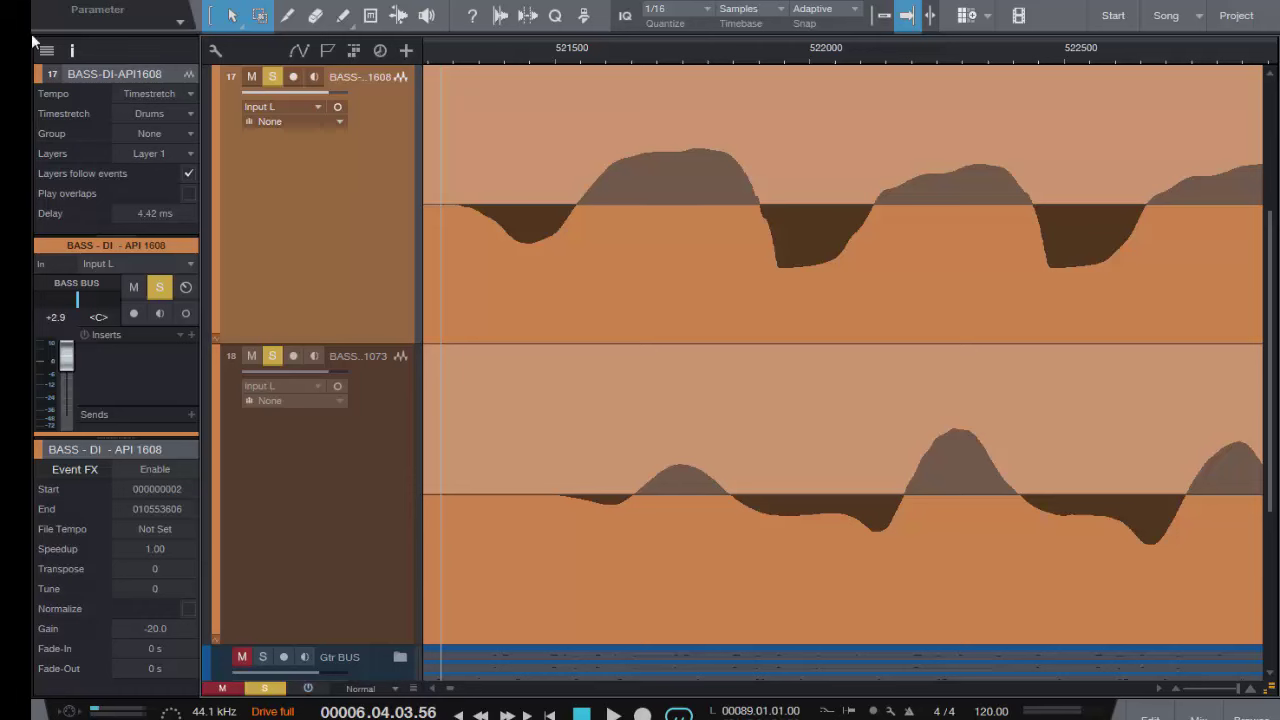
- Hide the track Inspector and bring up the mixer with F3
{"action": "left_click", "coordinate": [72, 46]}
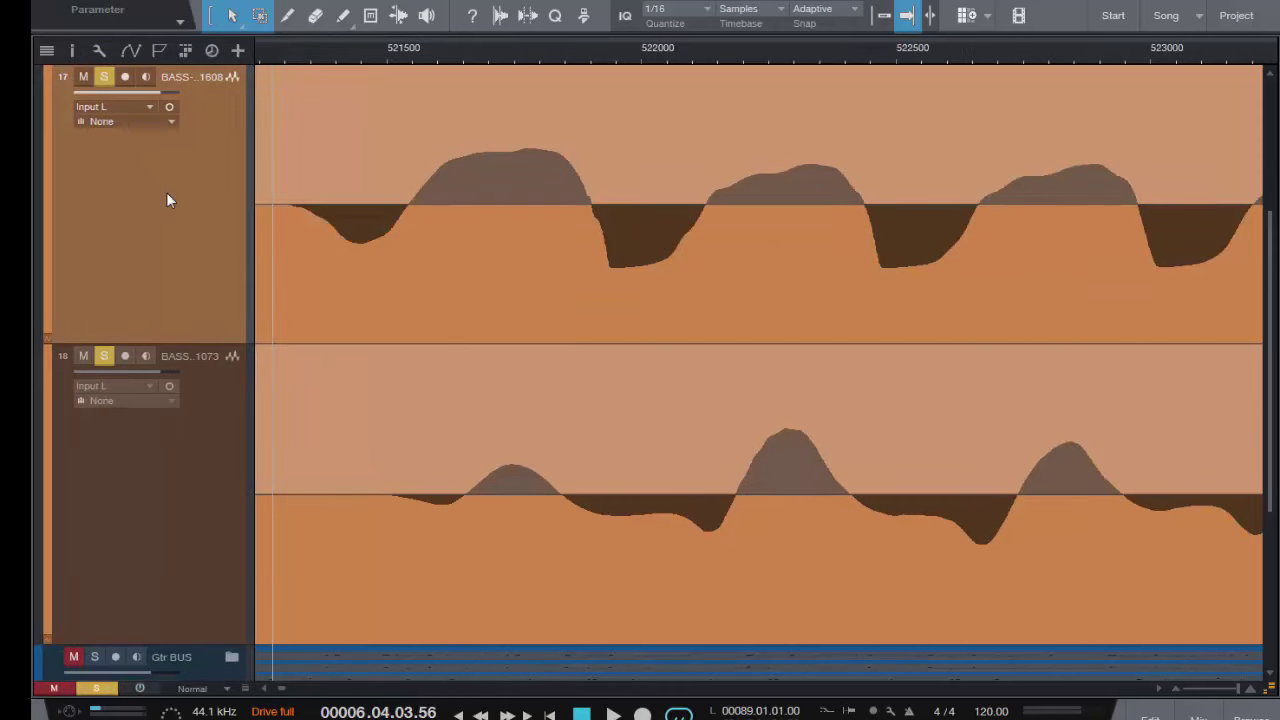
{"action": "key", "text": "F3"}
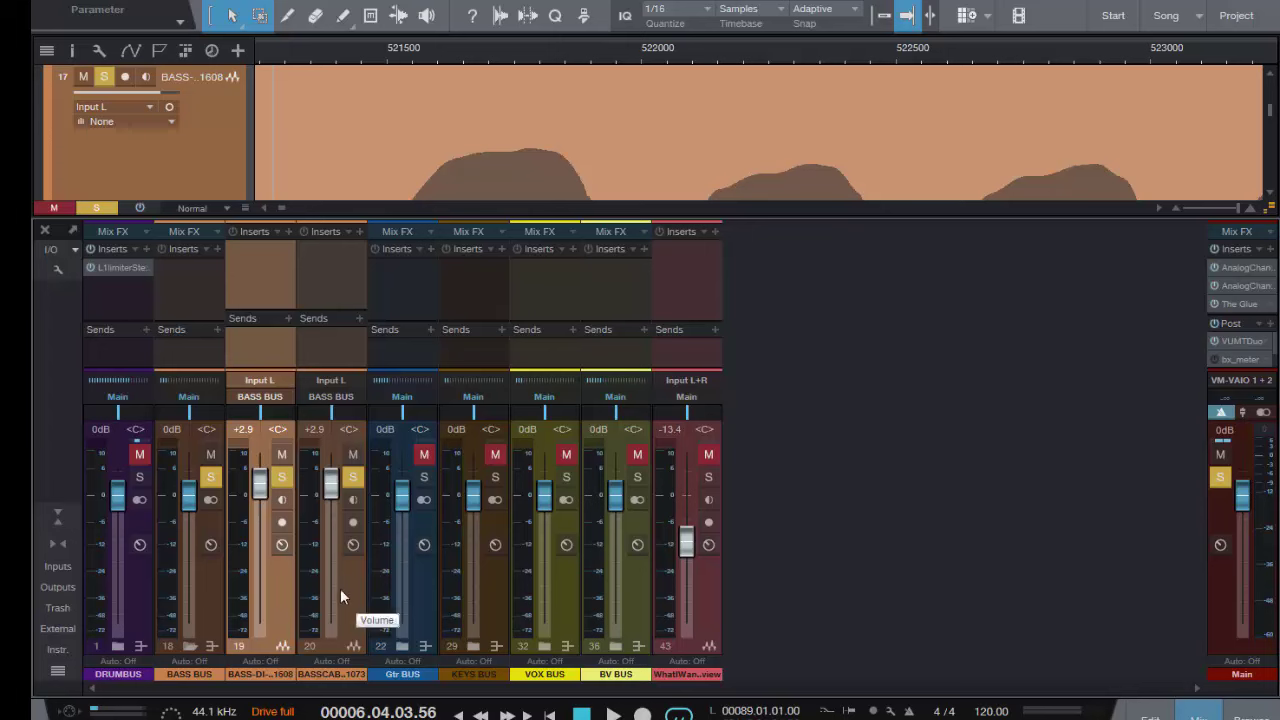
- Insert REQ 2 Mono on BASS-DI and make band 6 a low-pass at 226 Hz
{"action": "left_click", "coordinate": [287, 231]}
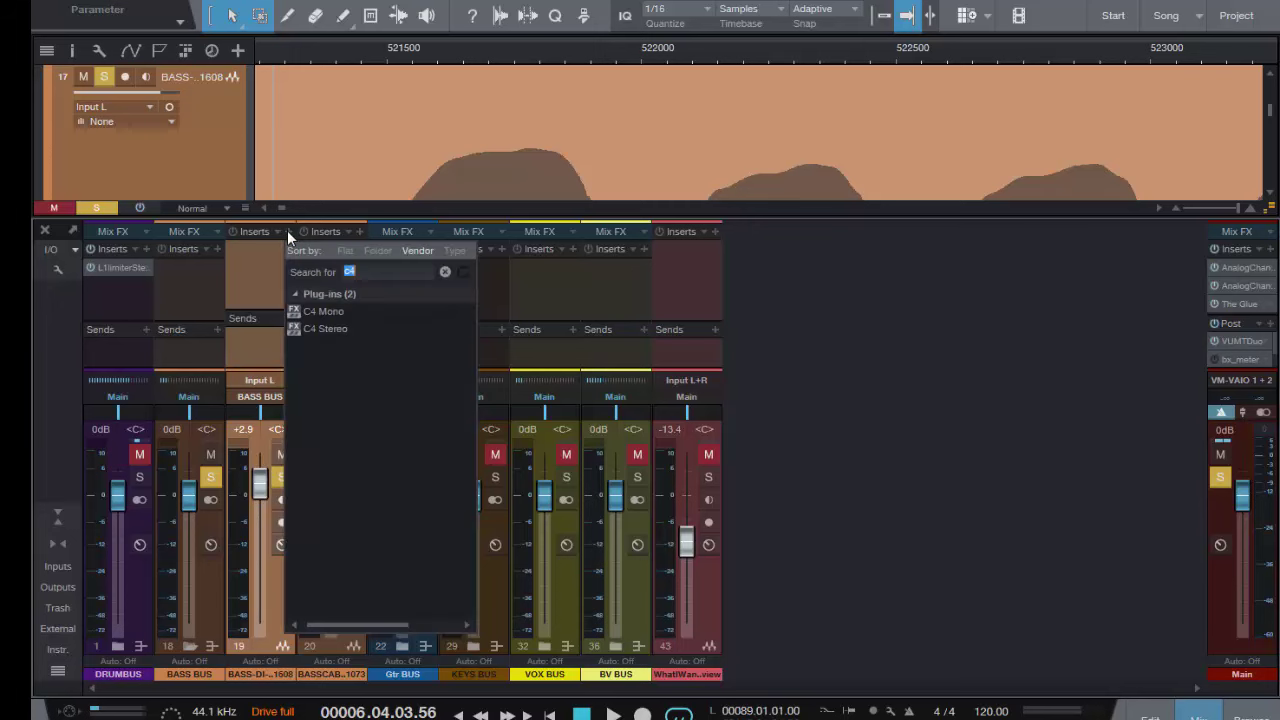
{"action": "left_click", "coordinate": [445, 271]}
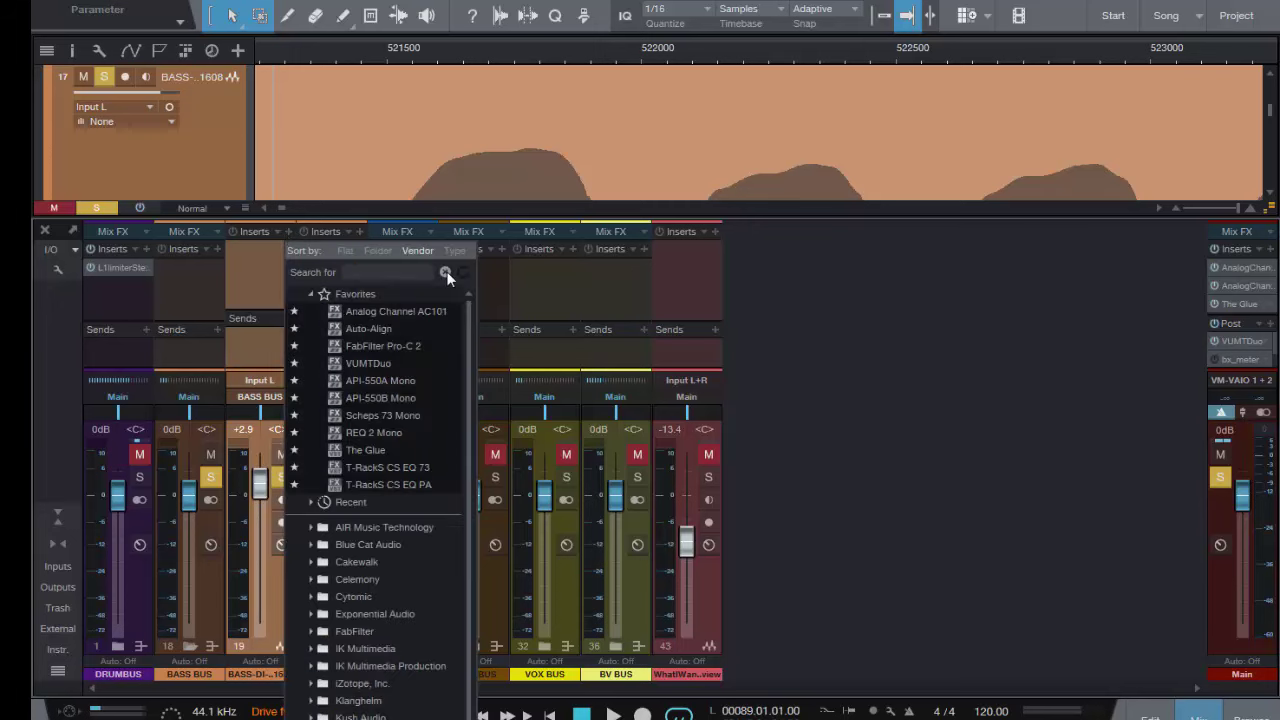
{"action": "left_click", "coordinate": [388, 433]}
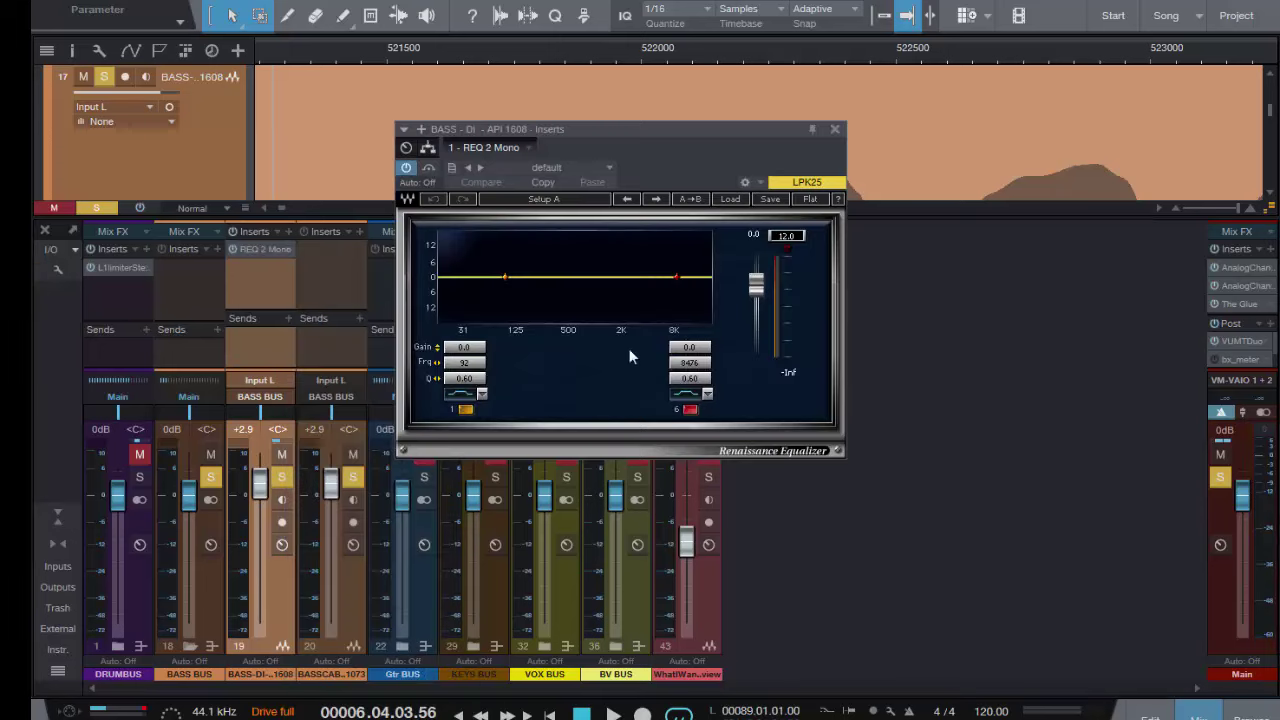
{"action": "left_click", "coordinate": [707, 394]}
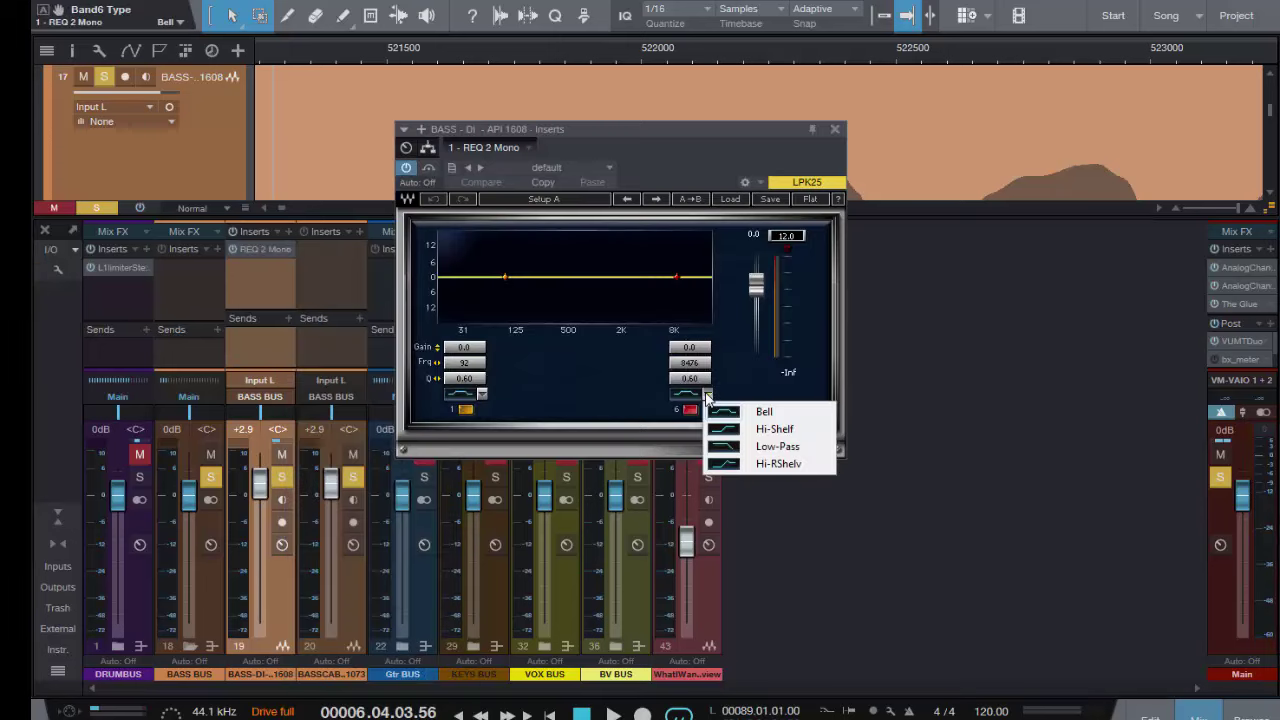
{"action": "left_click", "coordinate": [780, 449]}
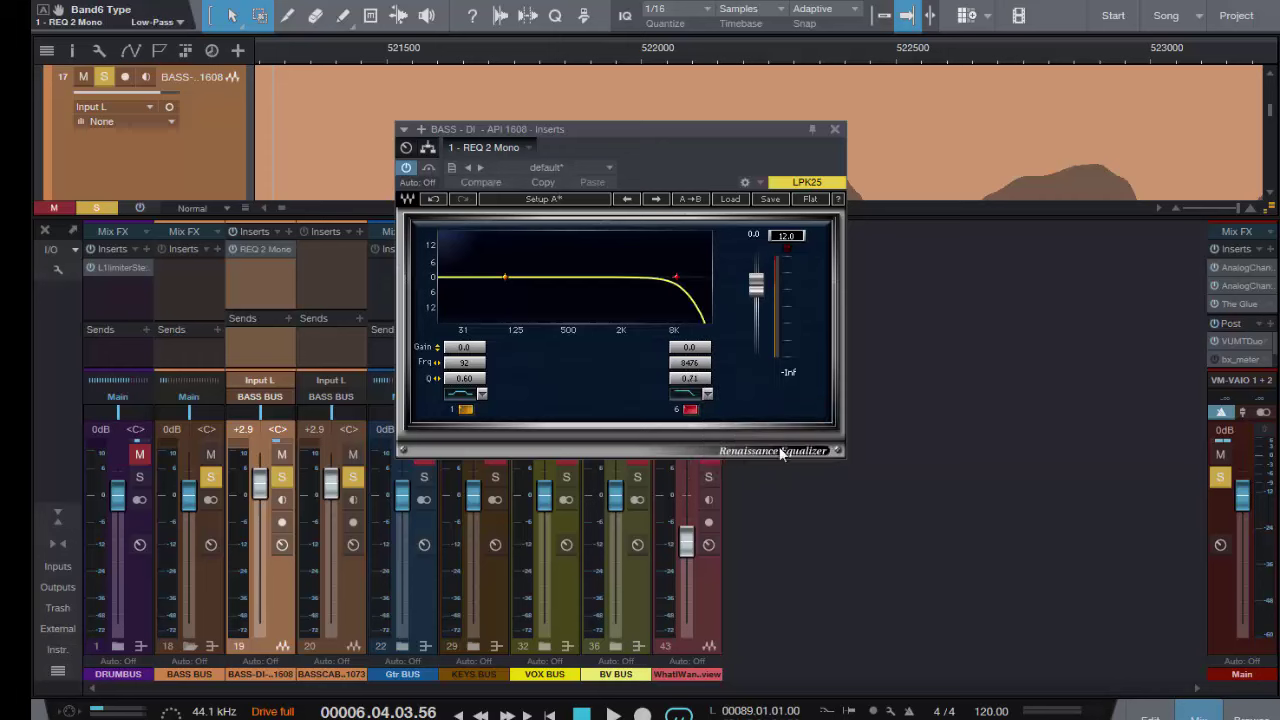
{"action": "left_click_drag", "start_coordinate": [695, 363], "coordinate": [695, 484]}
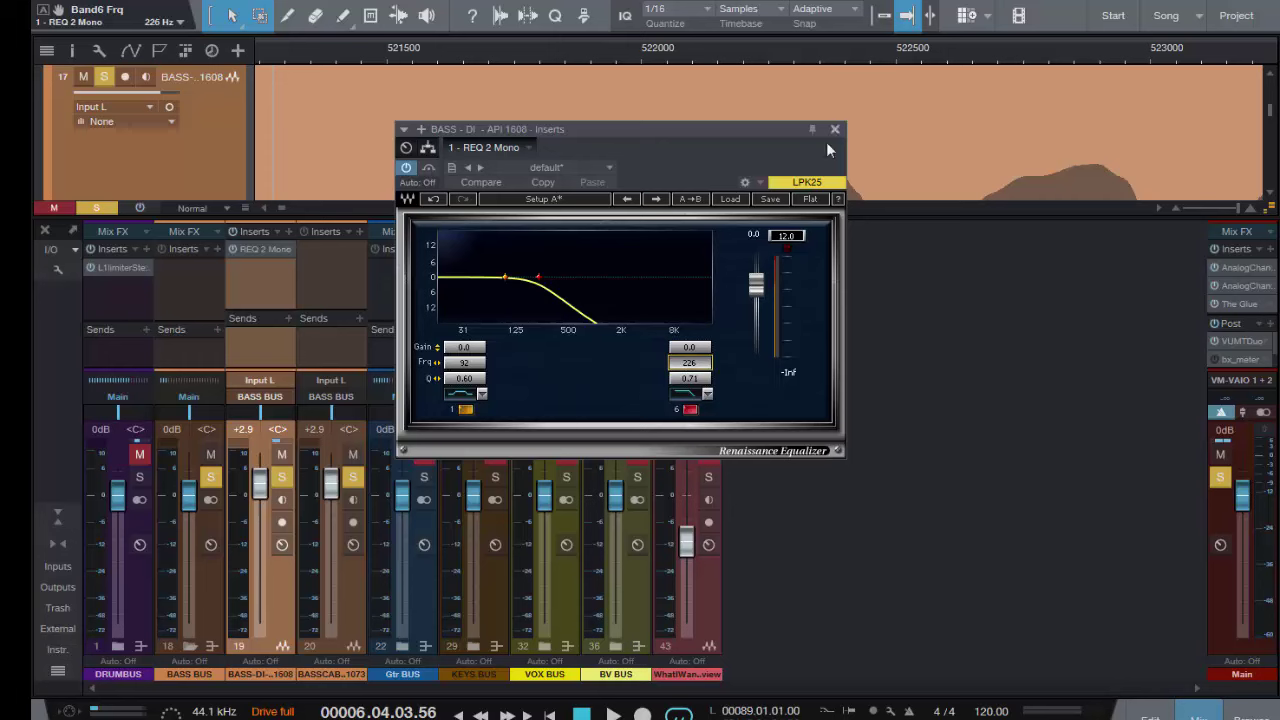
- Copy the REQ 2 Mono to BASSCAB, disable band 6, and high-pass band 1 at 220 Hz
{"action": "left_click", "coordinate": [237, 264]}
{"action": "left_click_drag", "start_coordinate": [256, 250], "coordinate": [318, 263]}
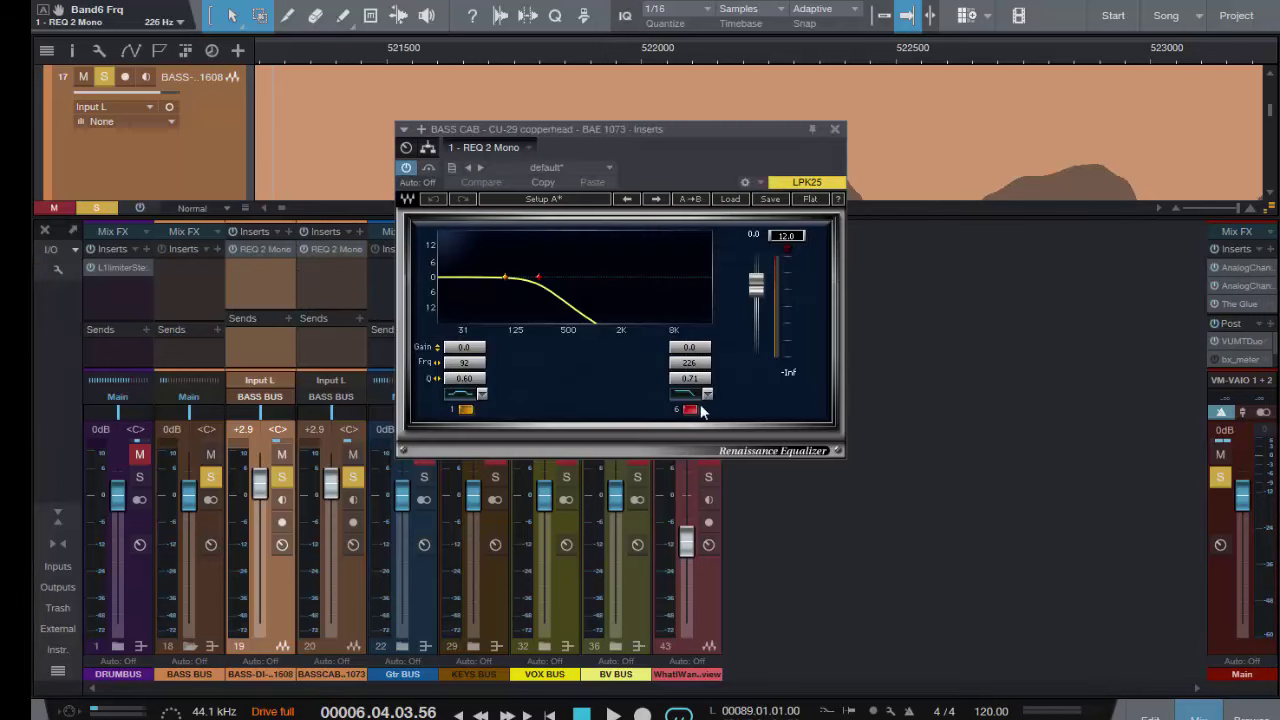
{"action": "left_click", "coordinate": [690, 409]}
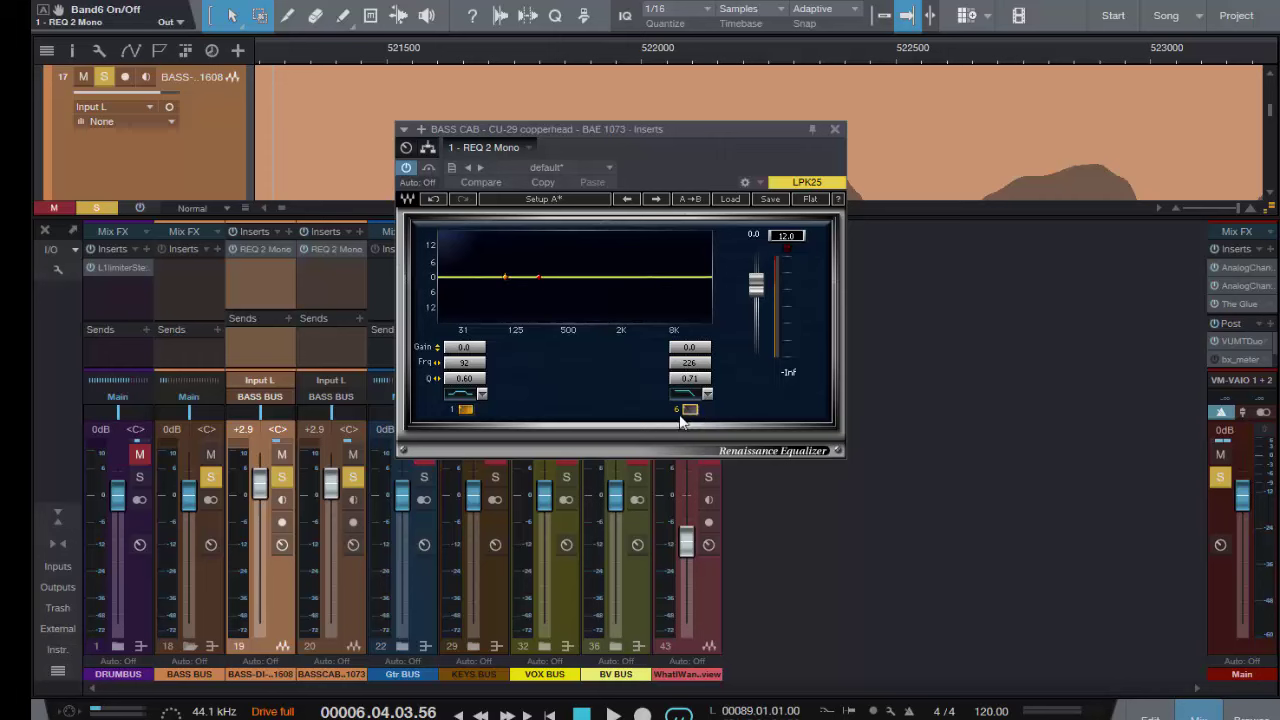
{"action": "left_click", "coordinate": [482, 395]}
{"action": "left_click", "coordinate": [548, 447]}
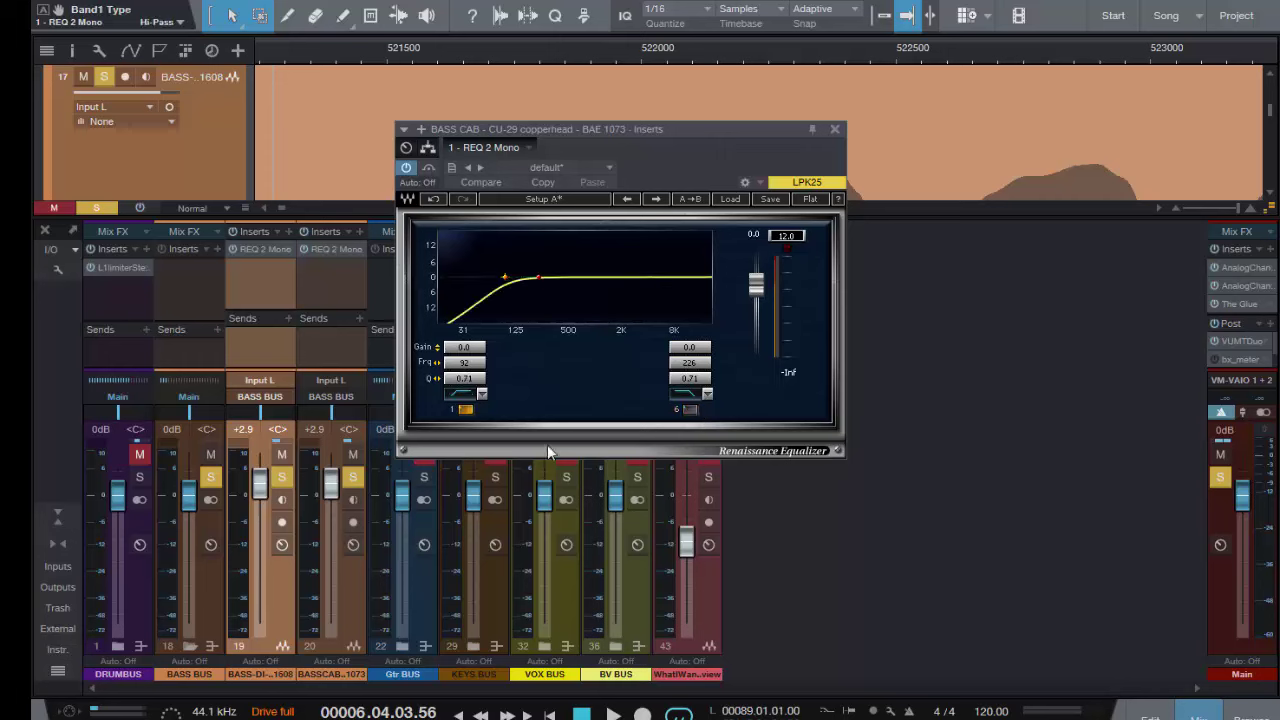
{"action": "left_click_drag", "start_coordinate": [464, 362], "coordinate": [464, 327]}
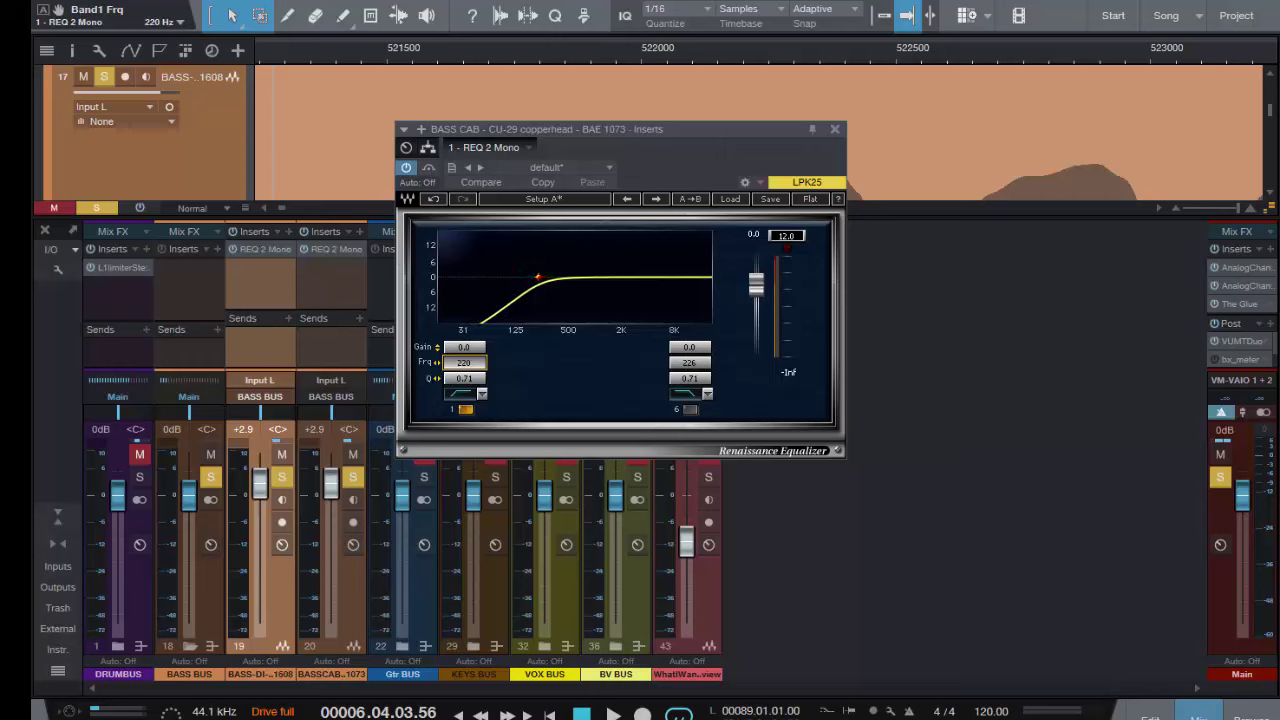
{"action": "left_click", "coordinate": [835, 129]}
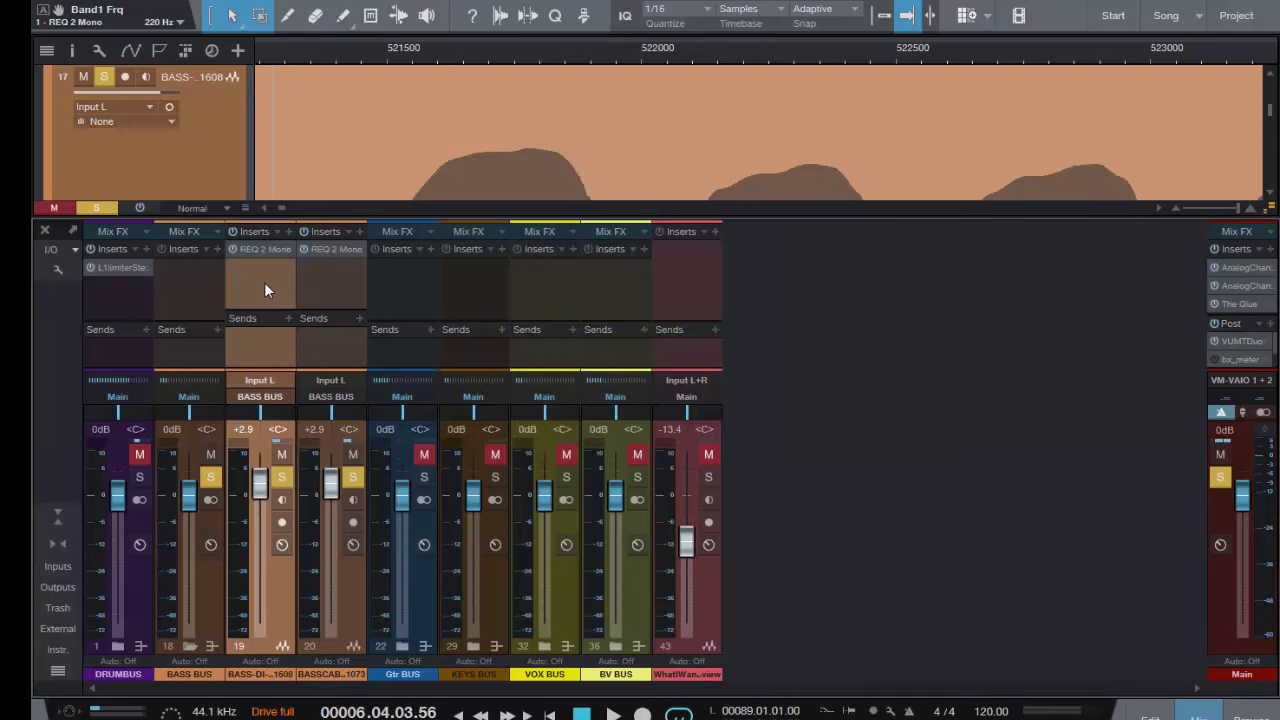
{"action": "left_click", "coordinate": [336, 290]}
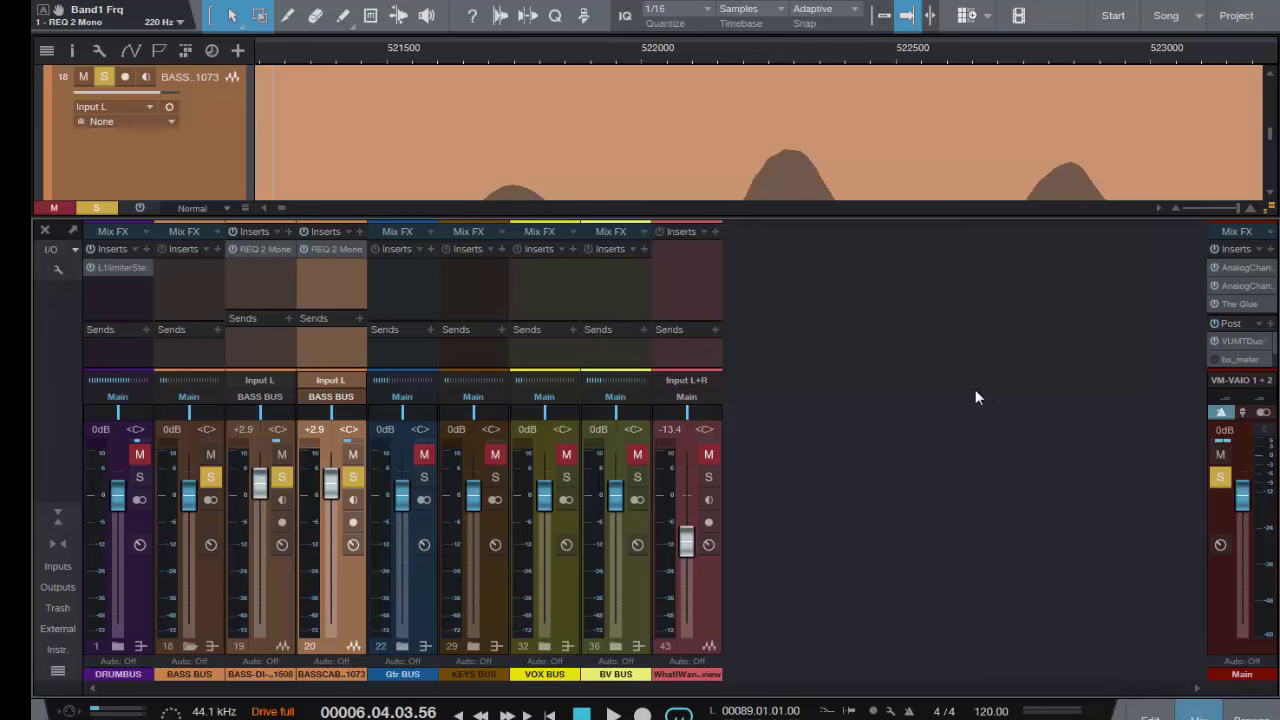
{"action": "key", "text": "space"}
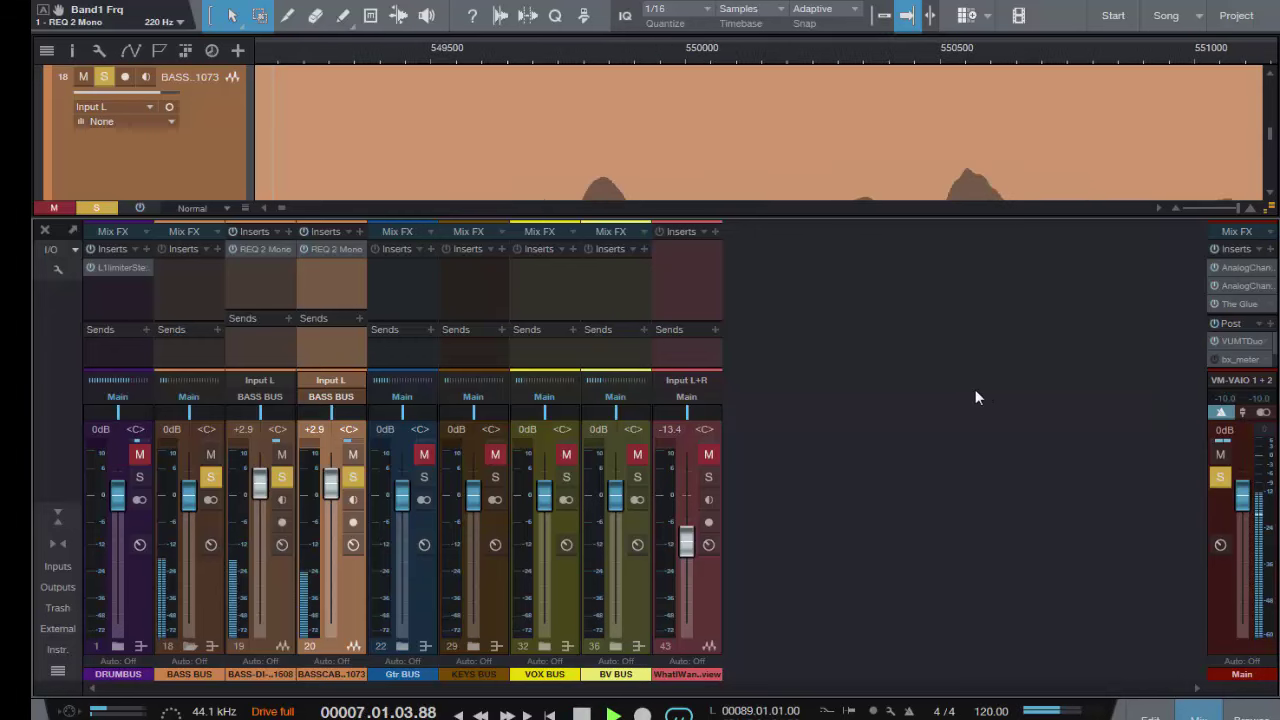
{"action": "left_click", "coordinate": [264, 339]}
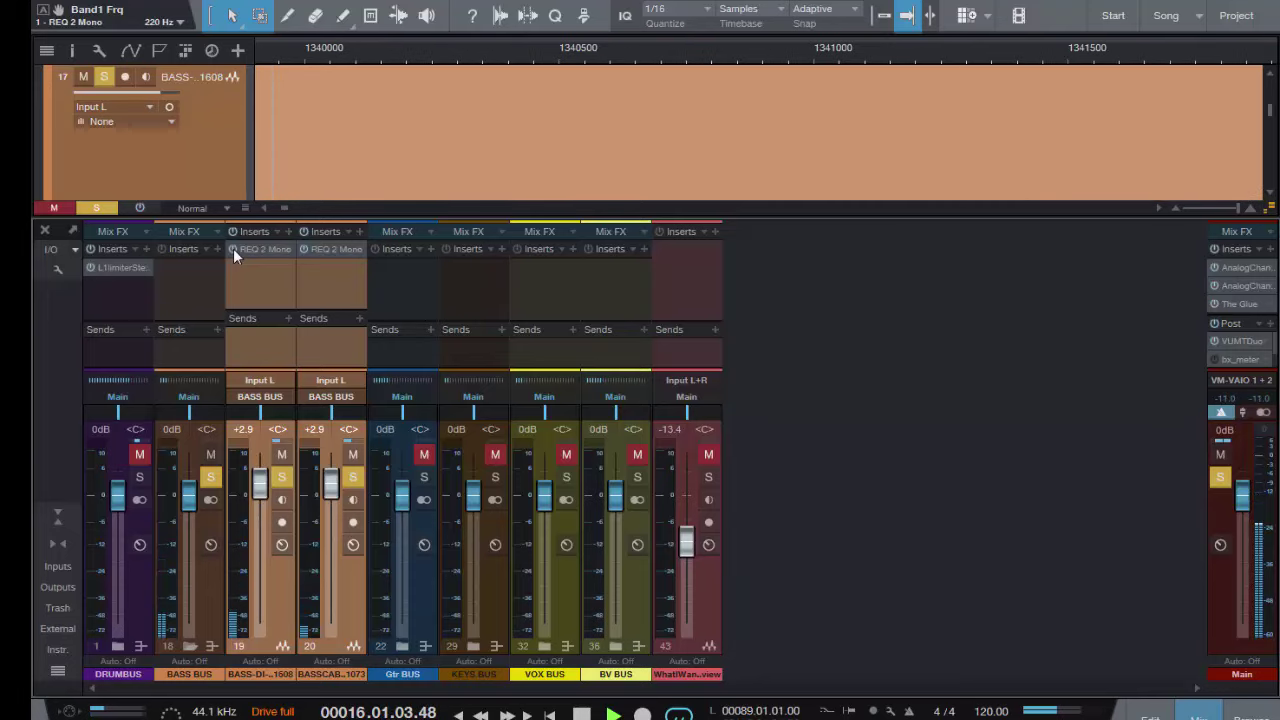
{"action": "key", "text": "space"}
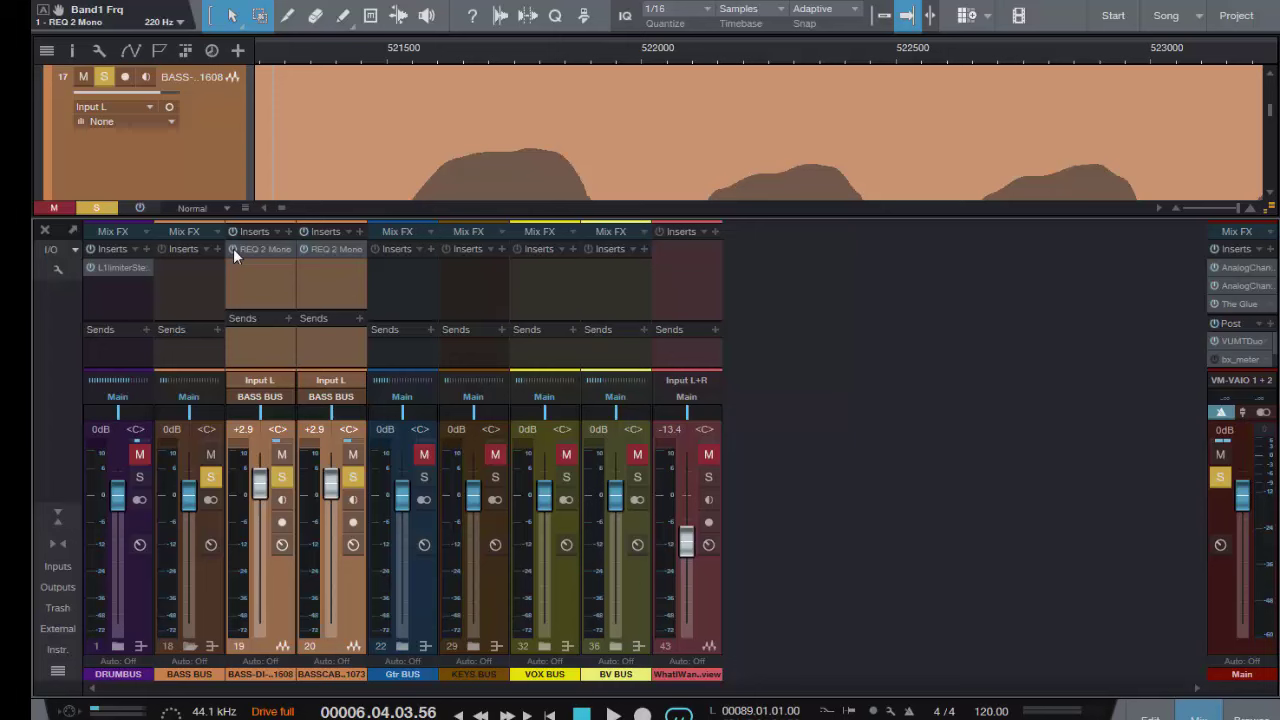
{"action": "left_click", "coordinate": [269, 342]}
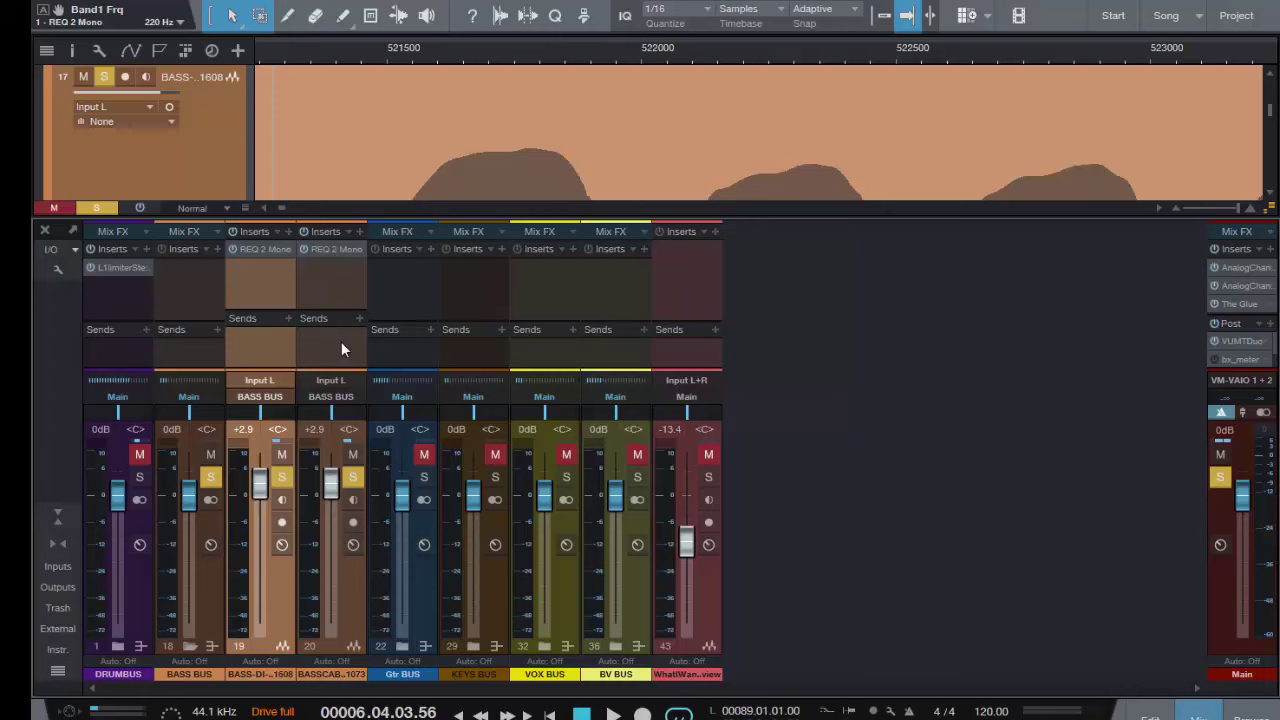
{"action": "right_click", "coordinate": [262, 351]}
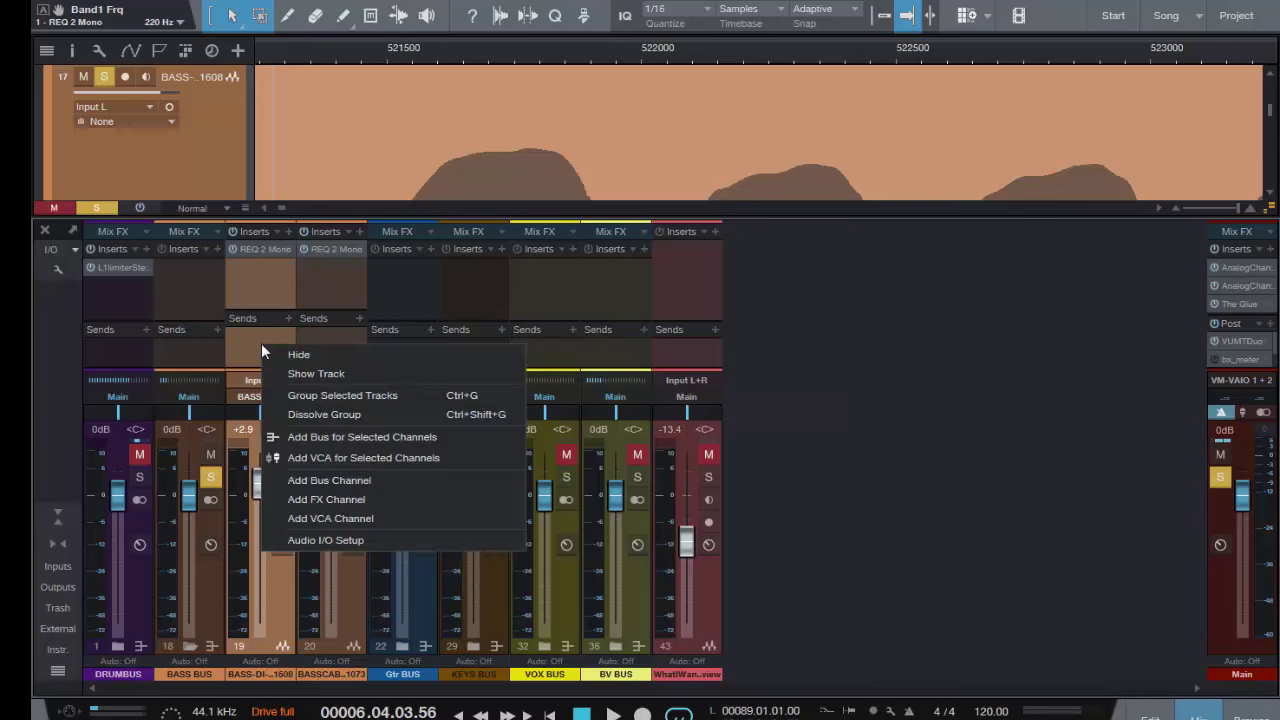
{"action": "left_click", "coordinate": [828, 400]}
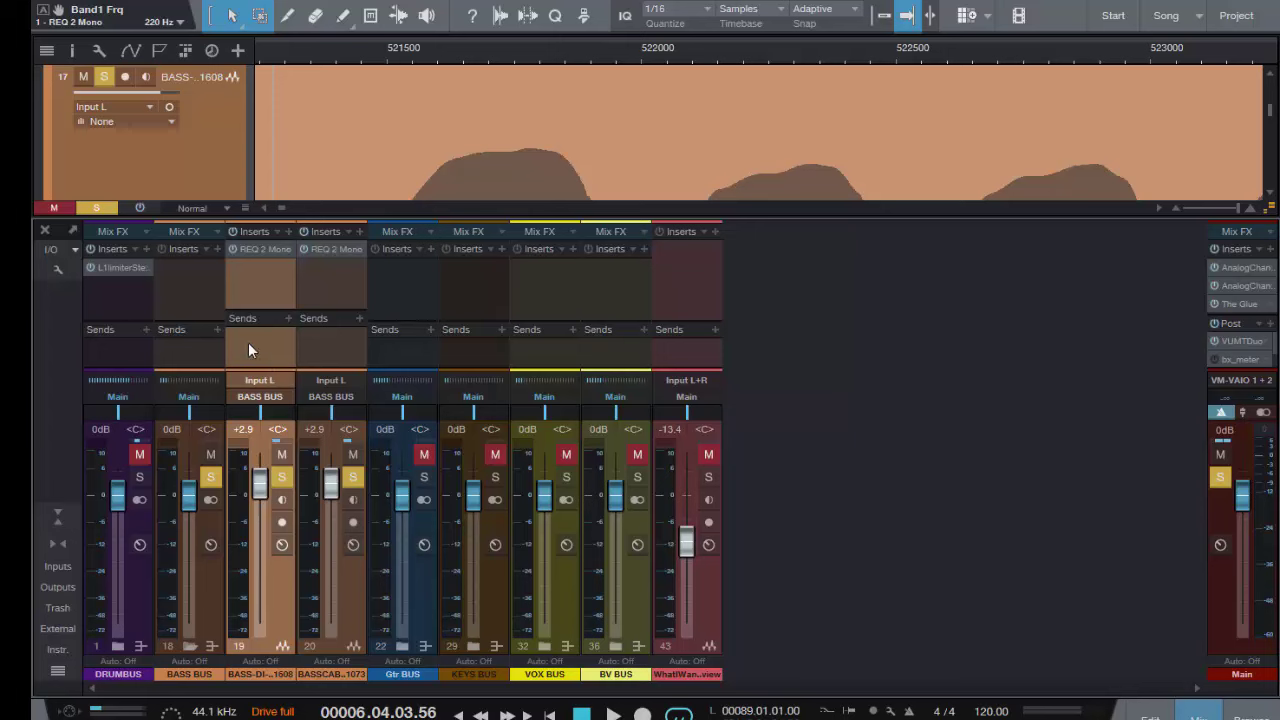
{"action": "left_click", "coordinate": [262, 249]}
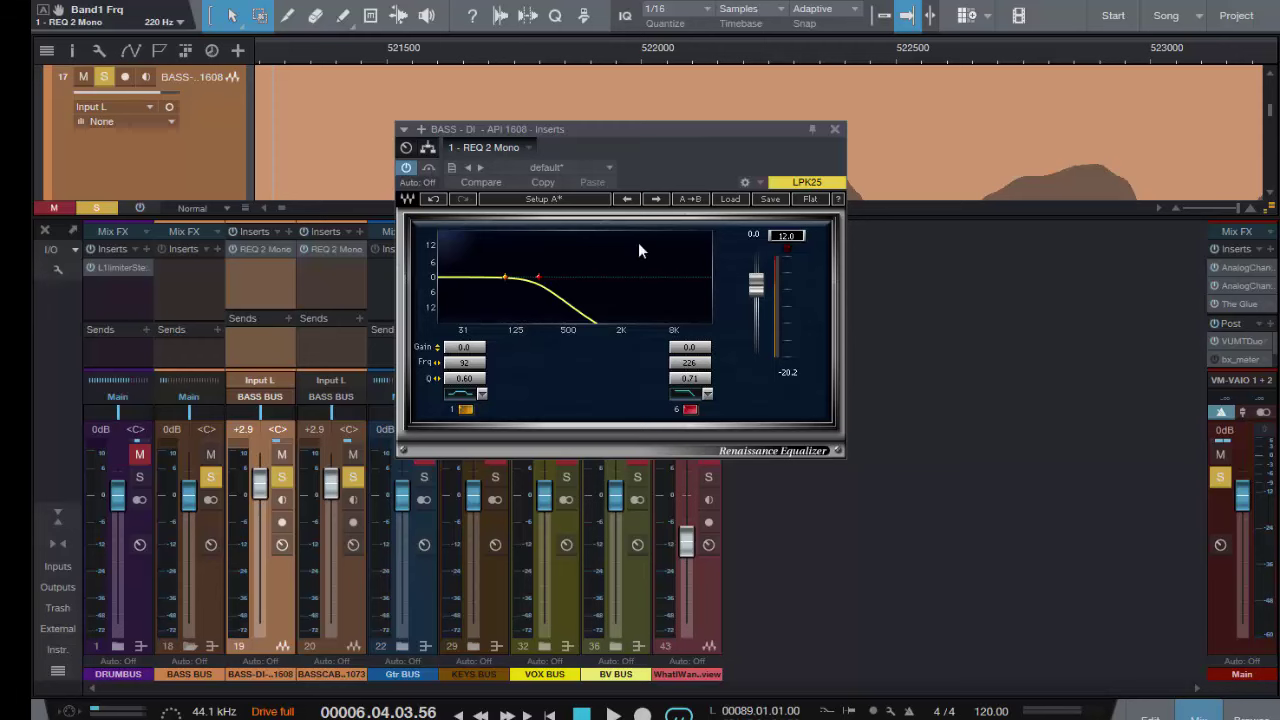
{"action": "left_click", "coordinate": [835, 129]}
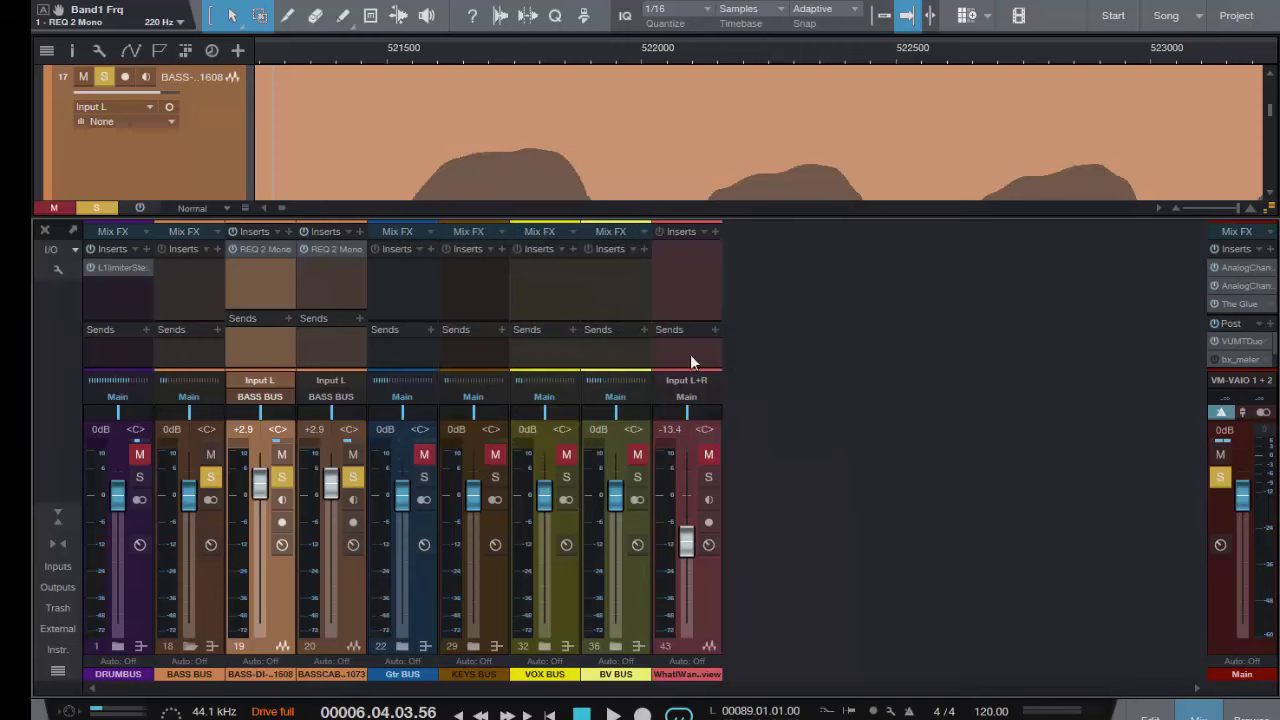
- Add C4 Mono to BASS-DI, bypass bands 2–4, and set the low crossover to 226 Hz
{"action": "left_click", "coordinate": [288, 231]}
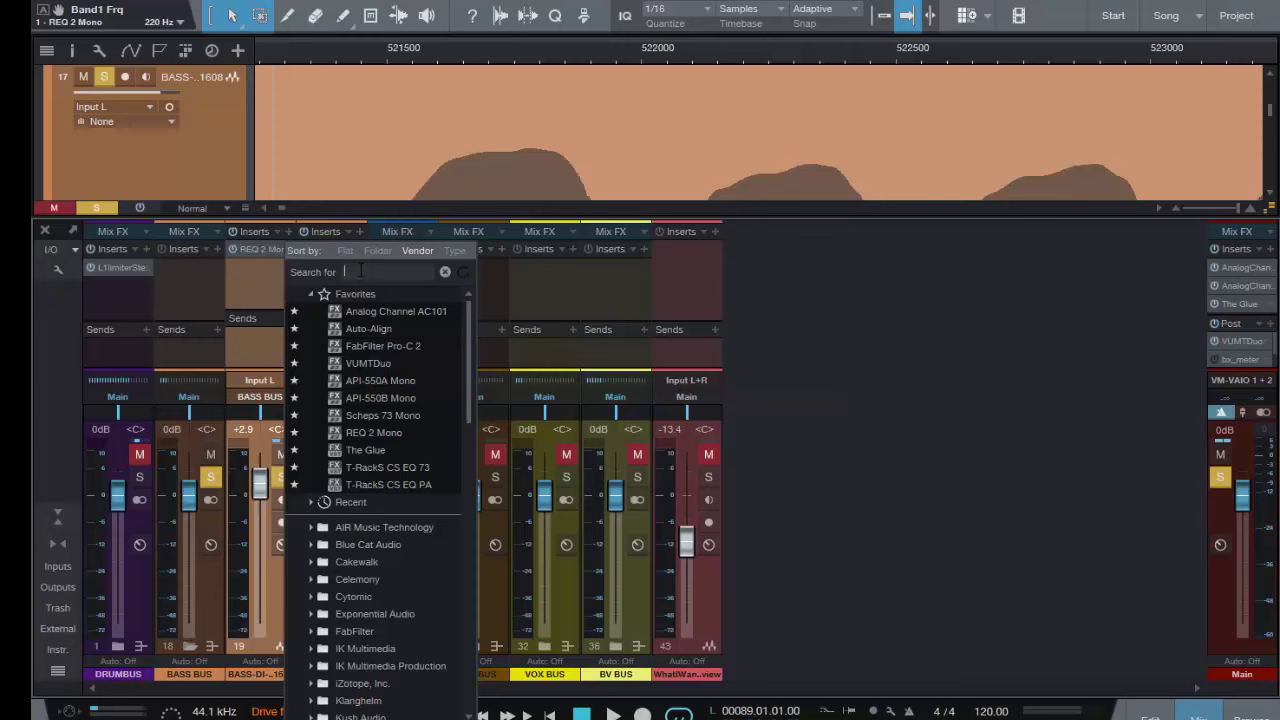
{"action": "type", "text": "c4"}
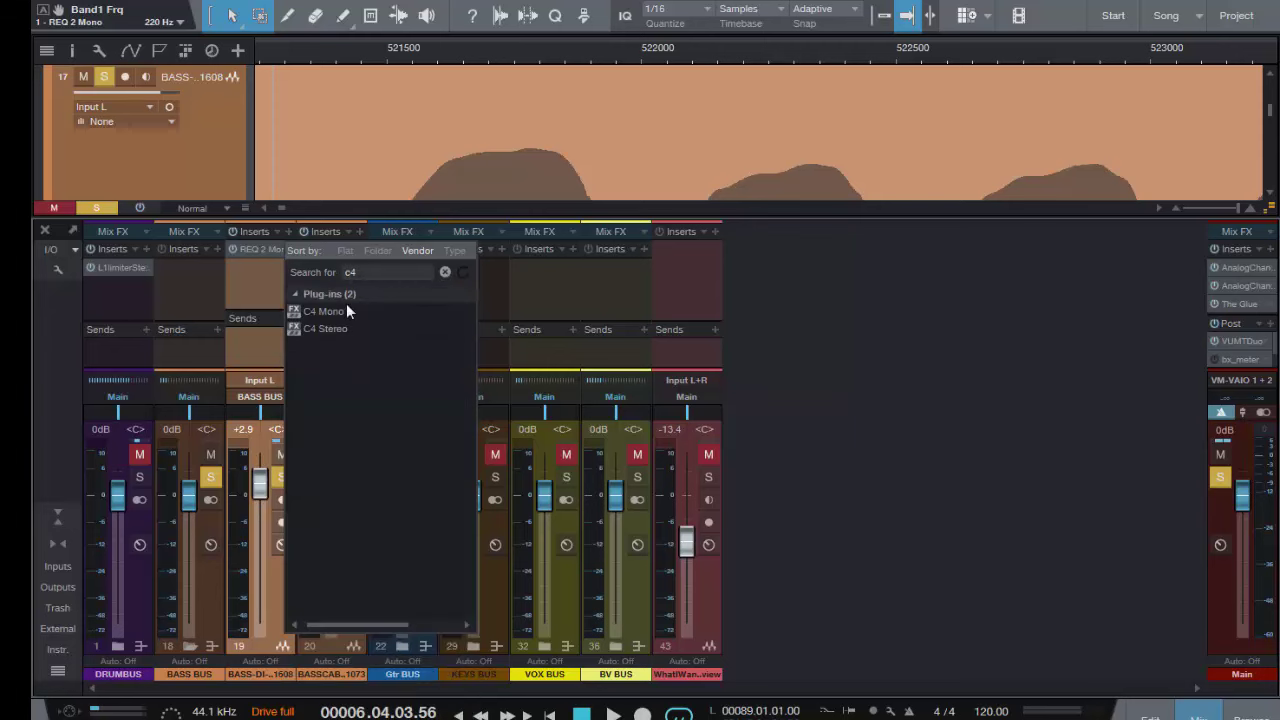
{"action": "double_click", "coordinate": [341, 310]}
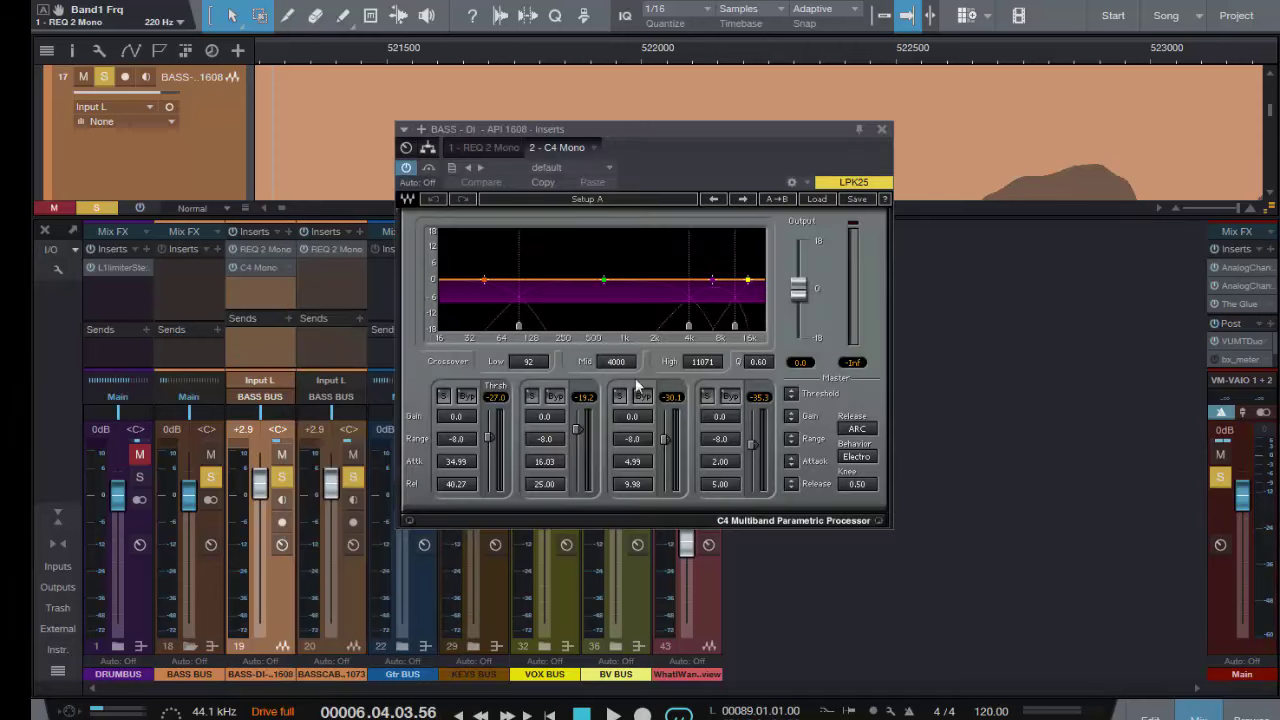
{"action": "left_click", "coordinate": [732, 398]}
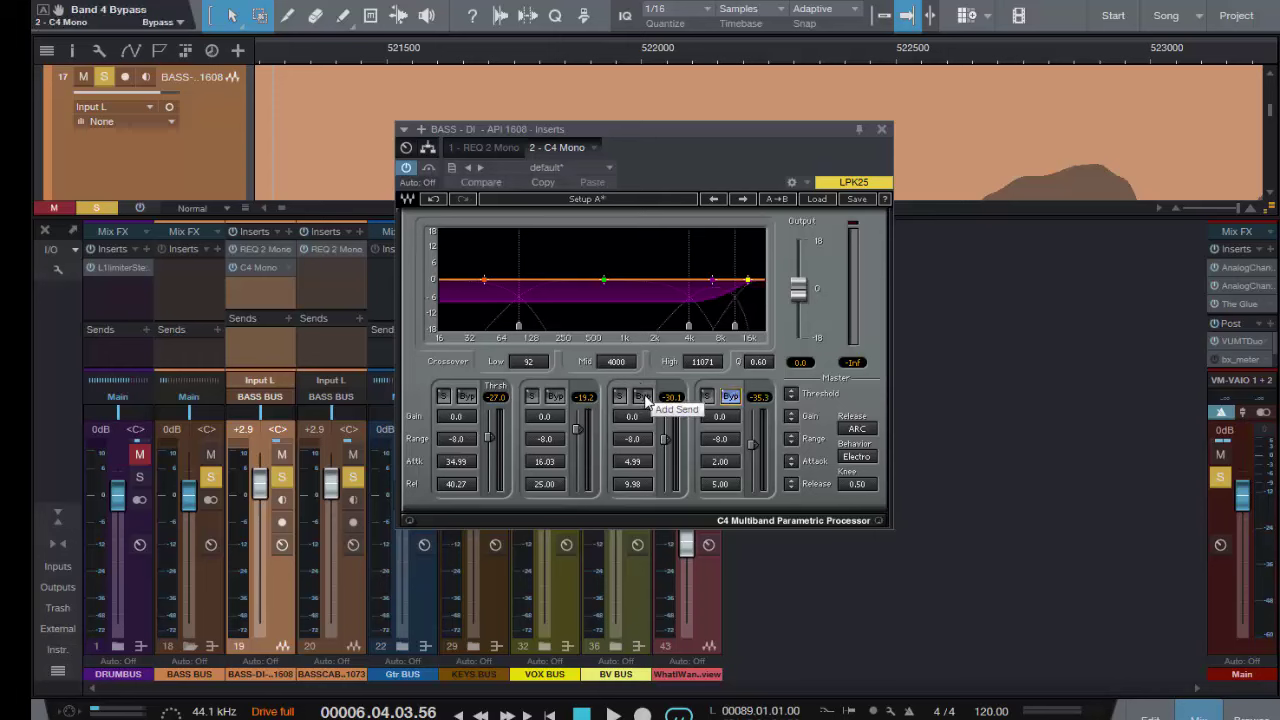
{"action": "left_click", "coordinate": [643, 397]}
{"action": "left_click", "coordinate": [555, 397]}
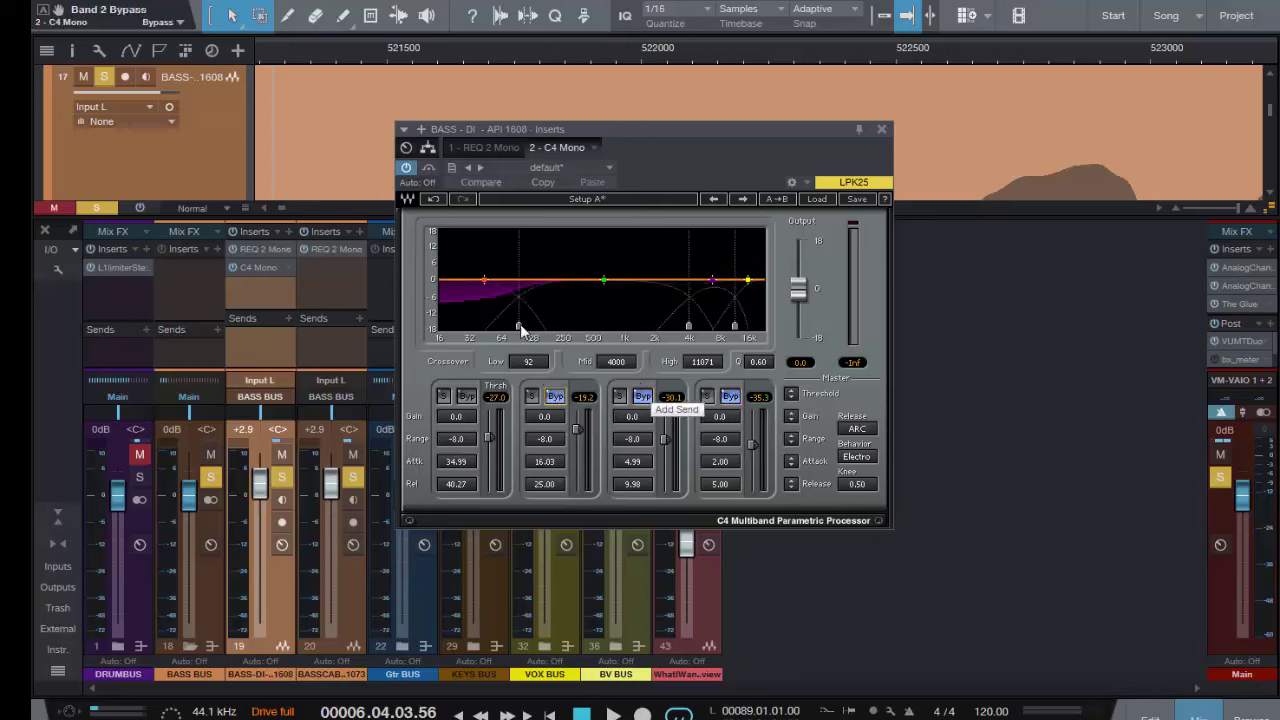
{"action": "left_click_drag", "start_coordinate": [519, 328], "coordinate": [557, 328]}
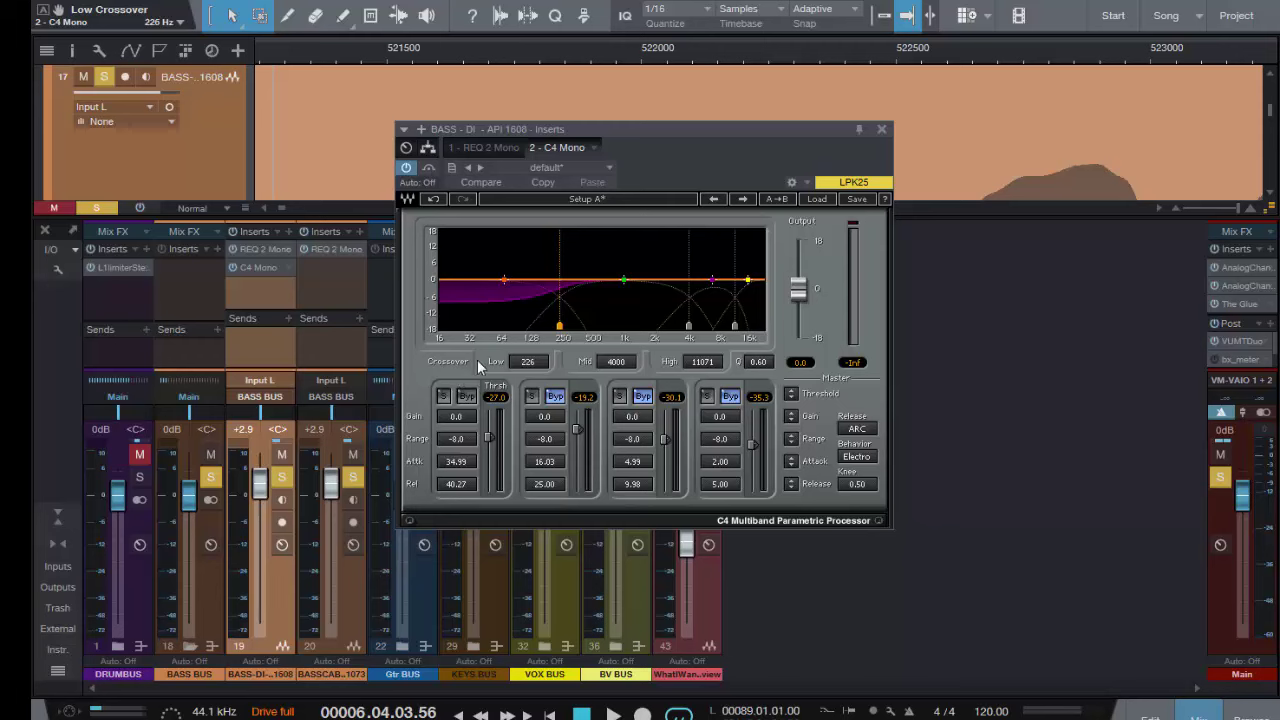
- Boost the C4 band 1 gain while auditioning the bass in playback
{"action": "key", "text": "space"}
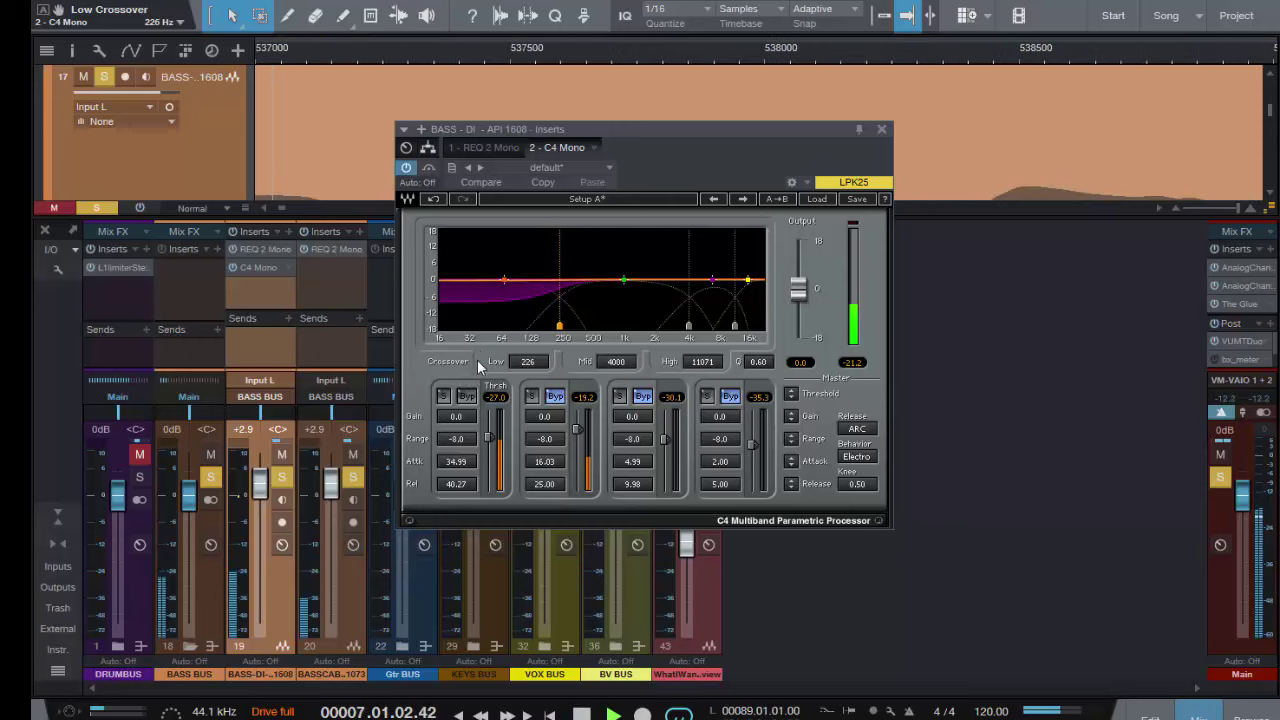
{"action": "left_click_drag", "start_coordinate": [459, 425], "coordinate": [490, 471]}
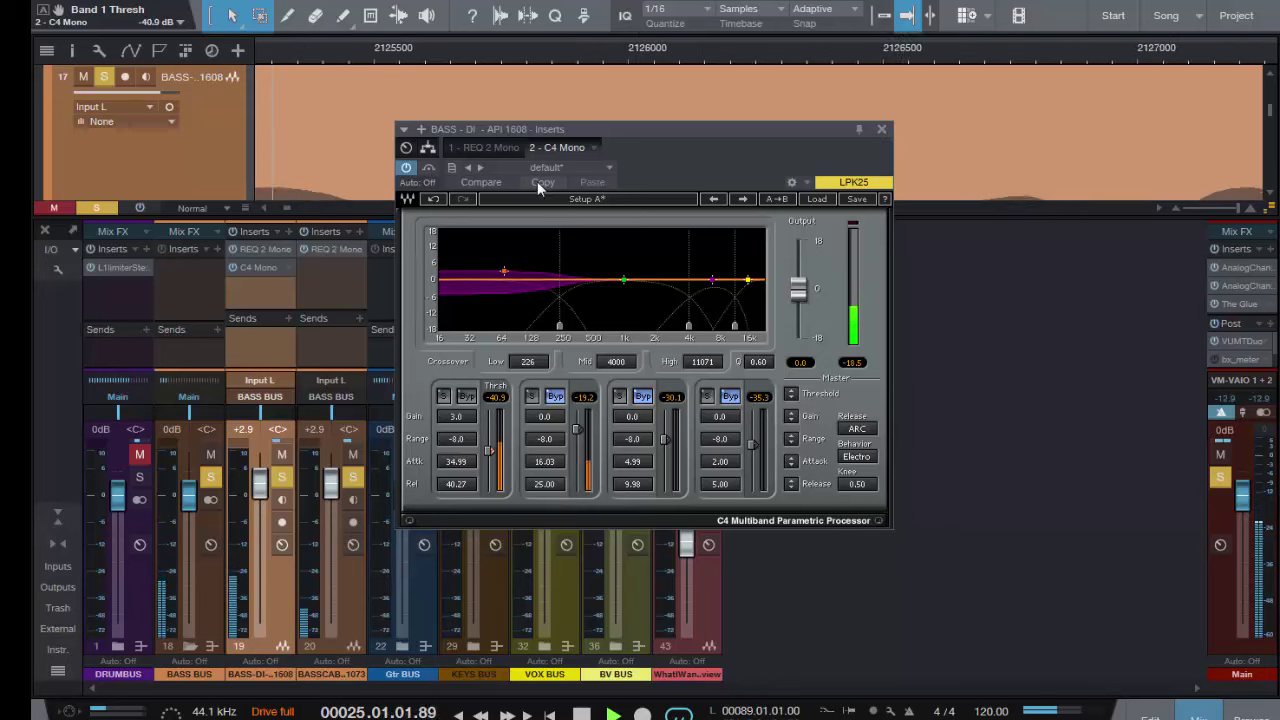
{"action": "key", "text": "space"}
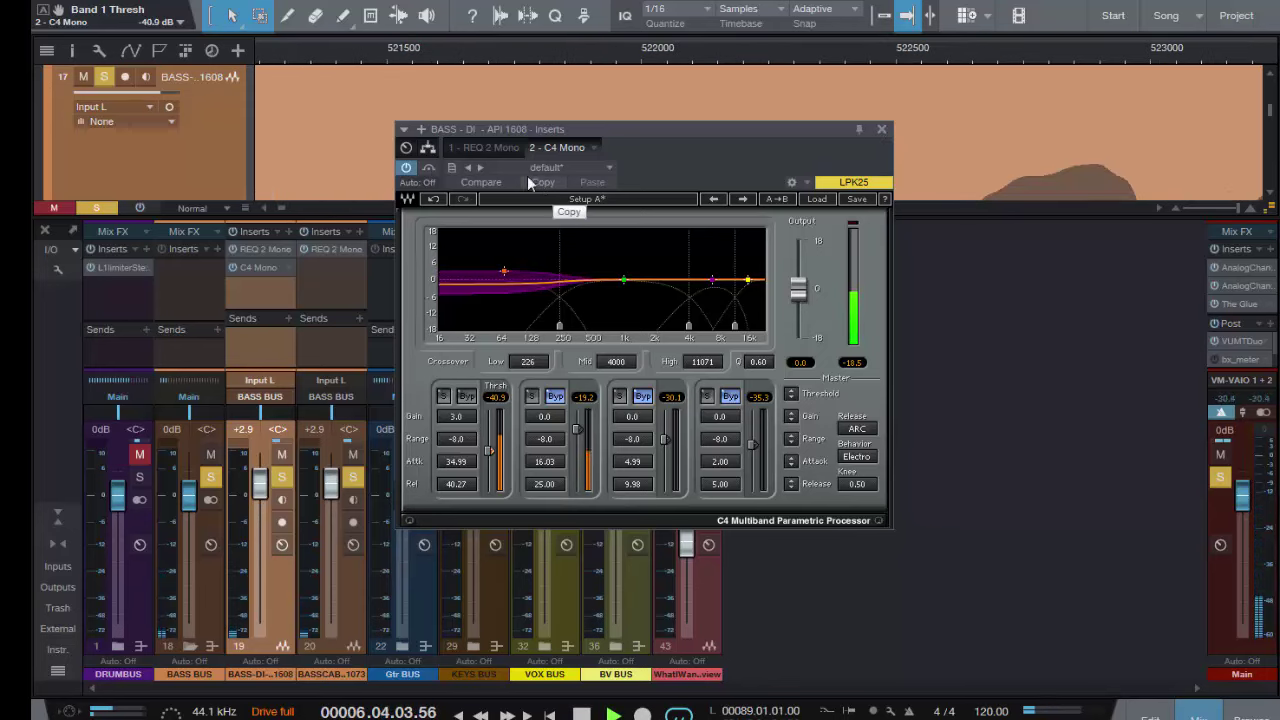
- A/B the C4 Mono compressor by bypassing and re-enabling it, then close its window
{"action": "left_click", "coordinate": [428, 170]}
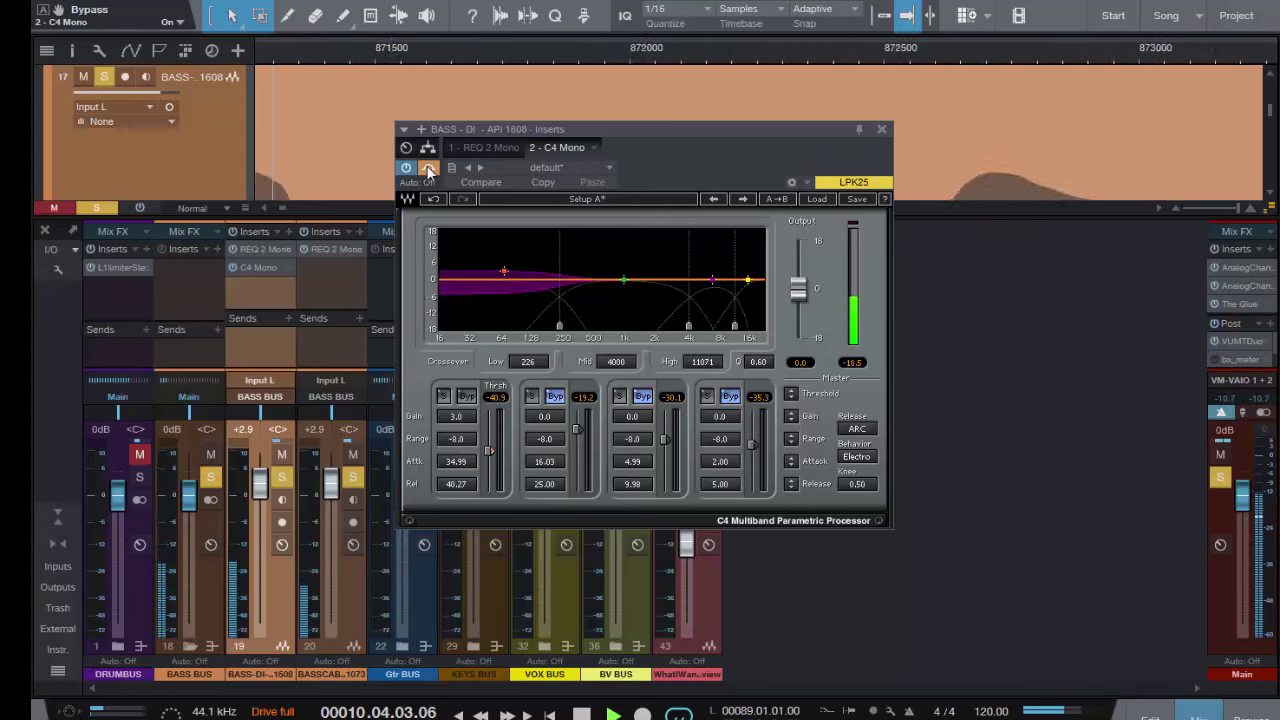
{"action": "left_click", "coordinate": [428, 170]}
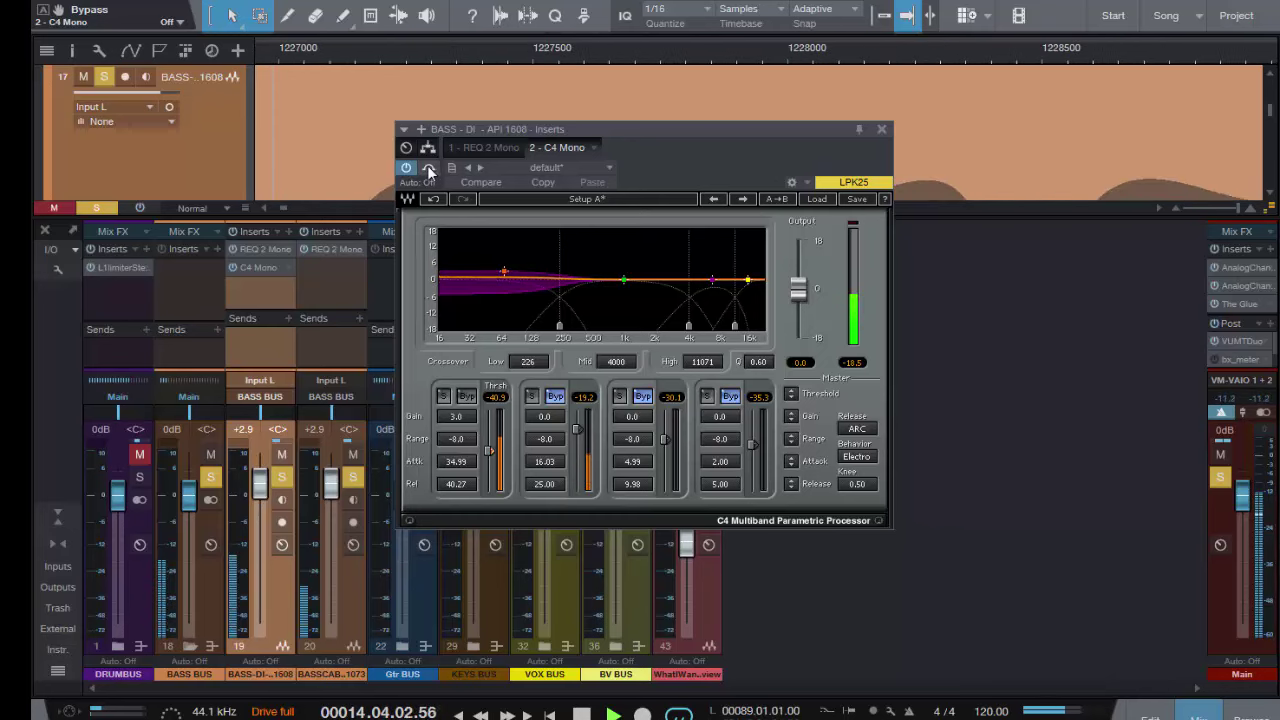
{"action": "left_click", "coordinate": [881, 131]}
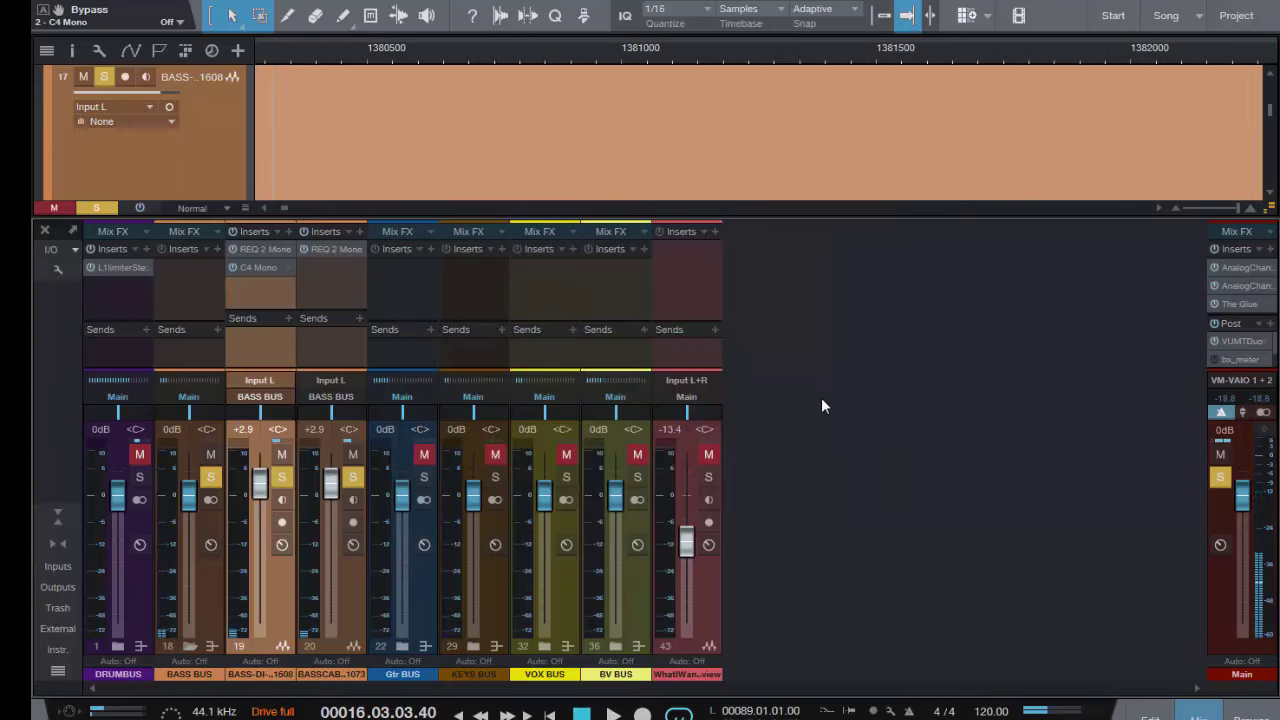
- Stop playback so the song position returns to bar 6
{"action": "key", "text": "space"}
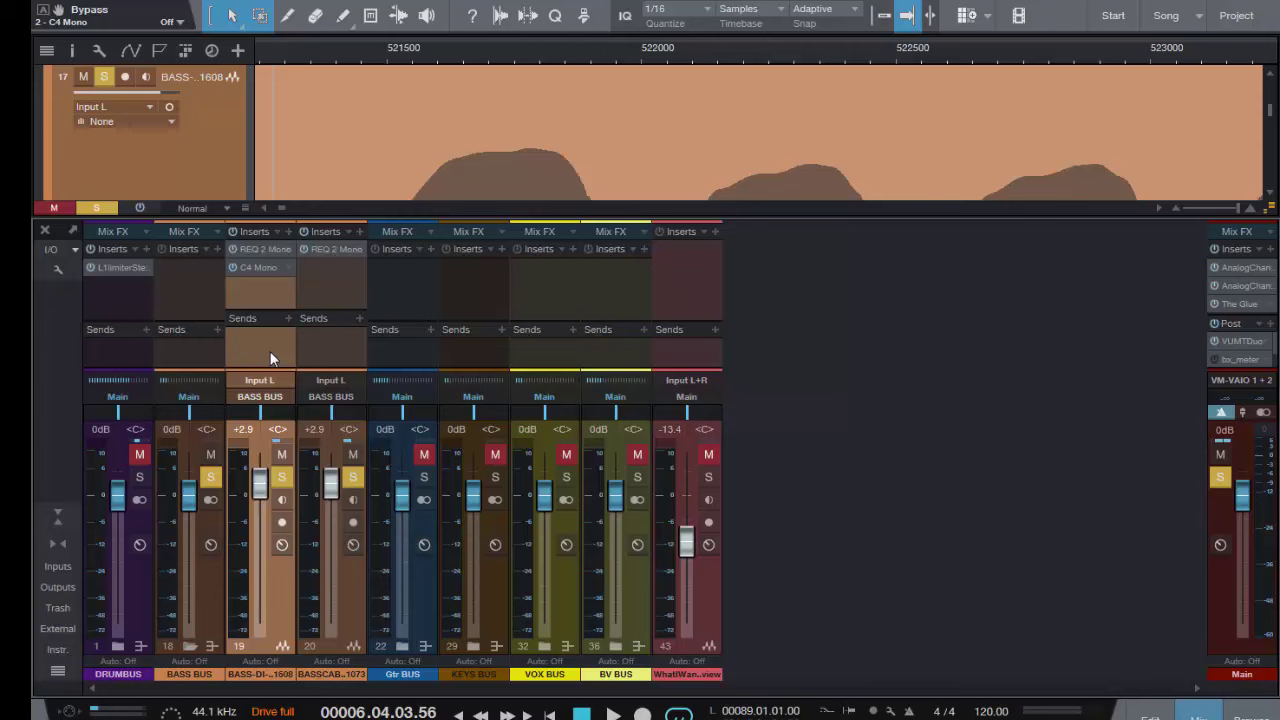
{"action": "left_click", "coordinate": [258, 250]}
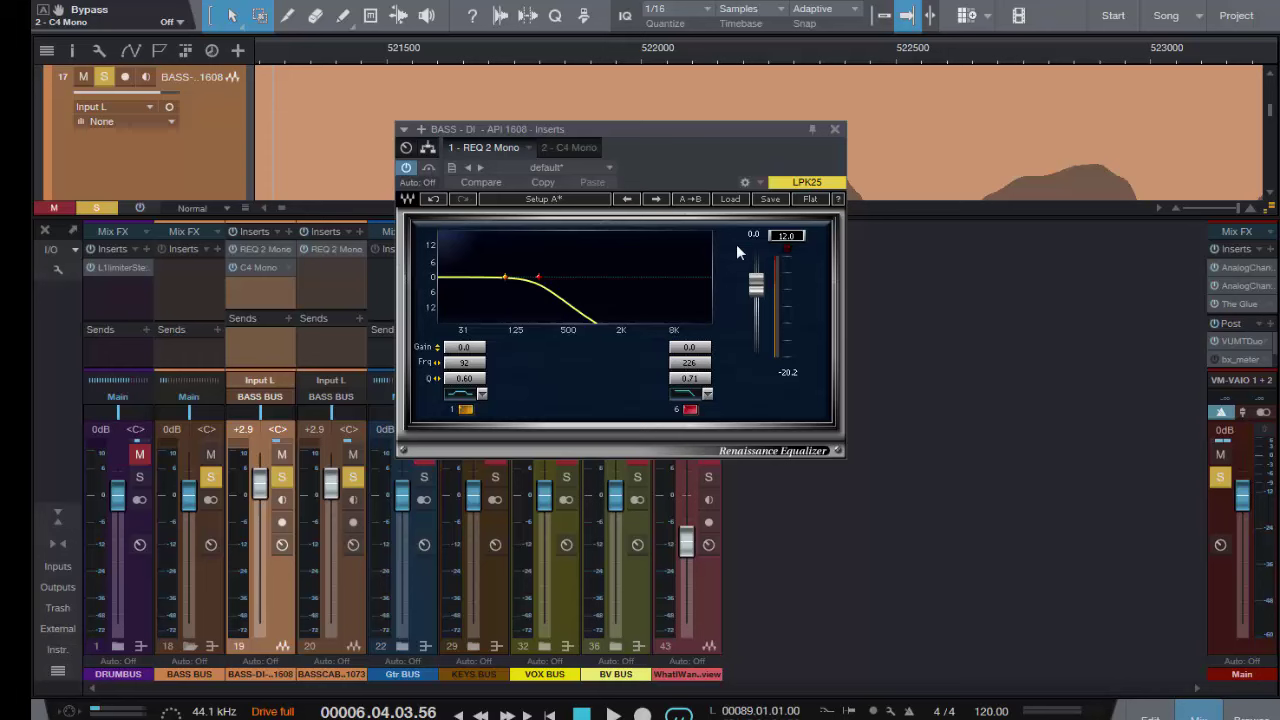
{"action": "left_click", "coordinate": [835, 131]}
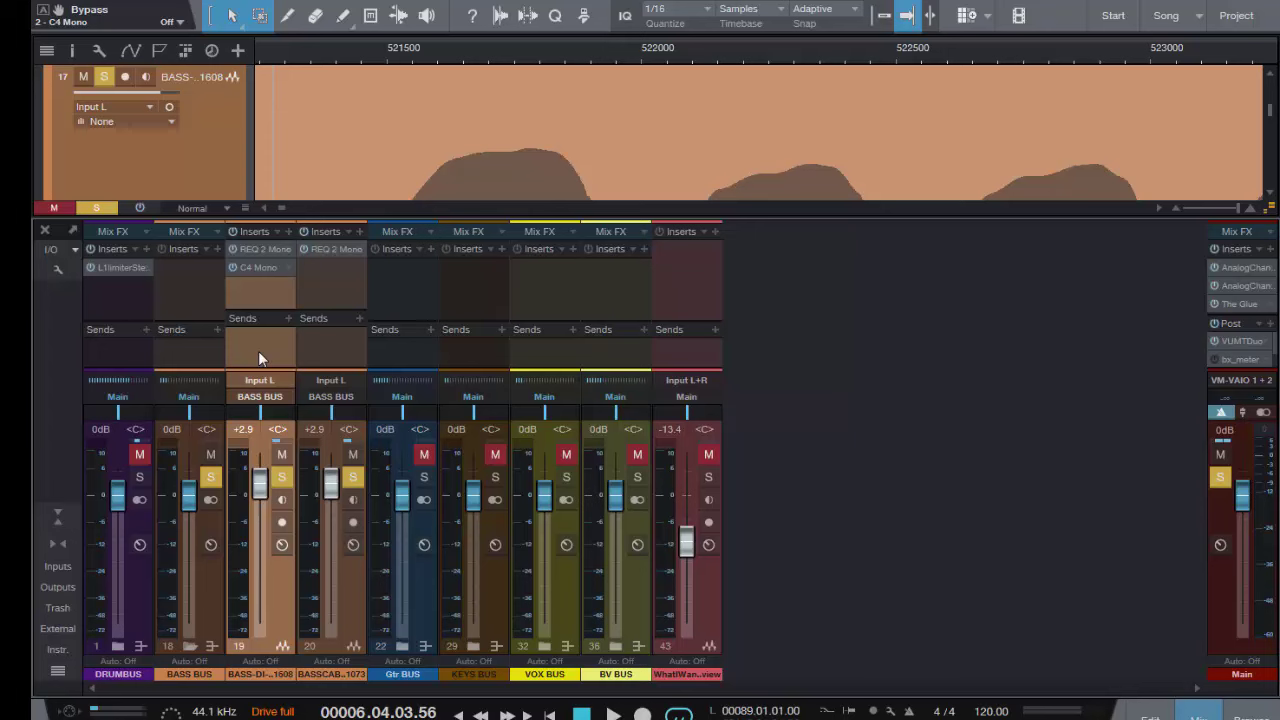
{"action": "left_click", "coordinate": [265, 252]}
{"action": "left_click", "coordinate": [706, 395]}
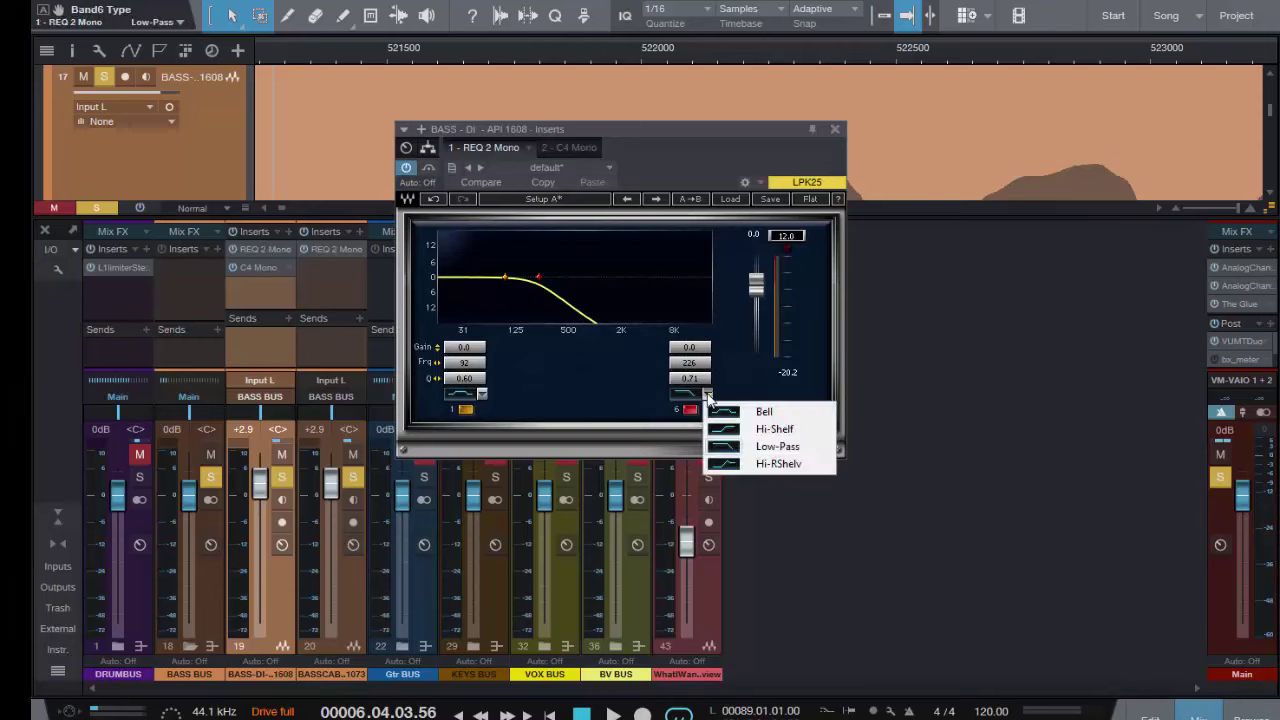
{"action": "left_click", "coordinate": [598, 393]}
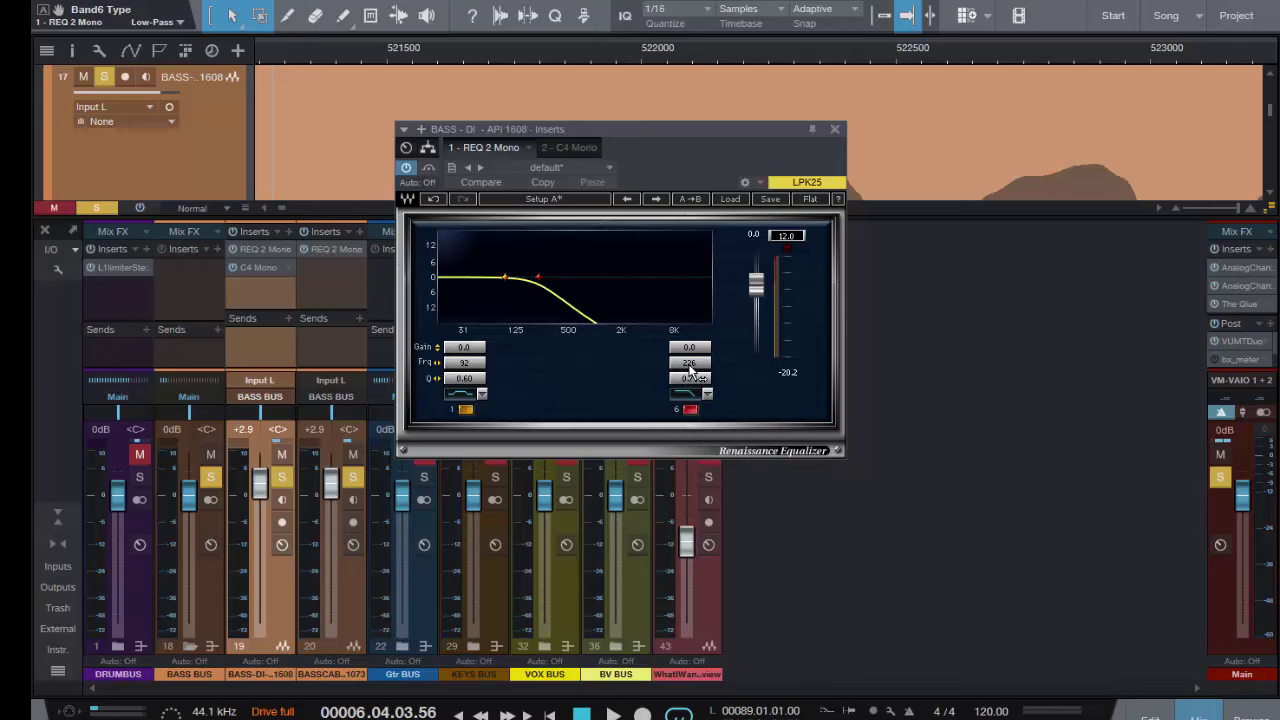
{"action": "left_click", "coordinate": [836, 129]}
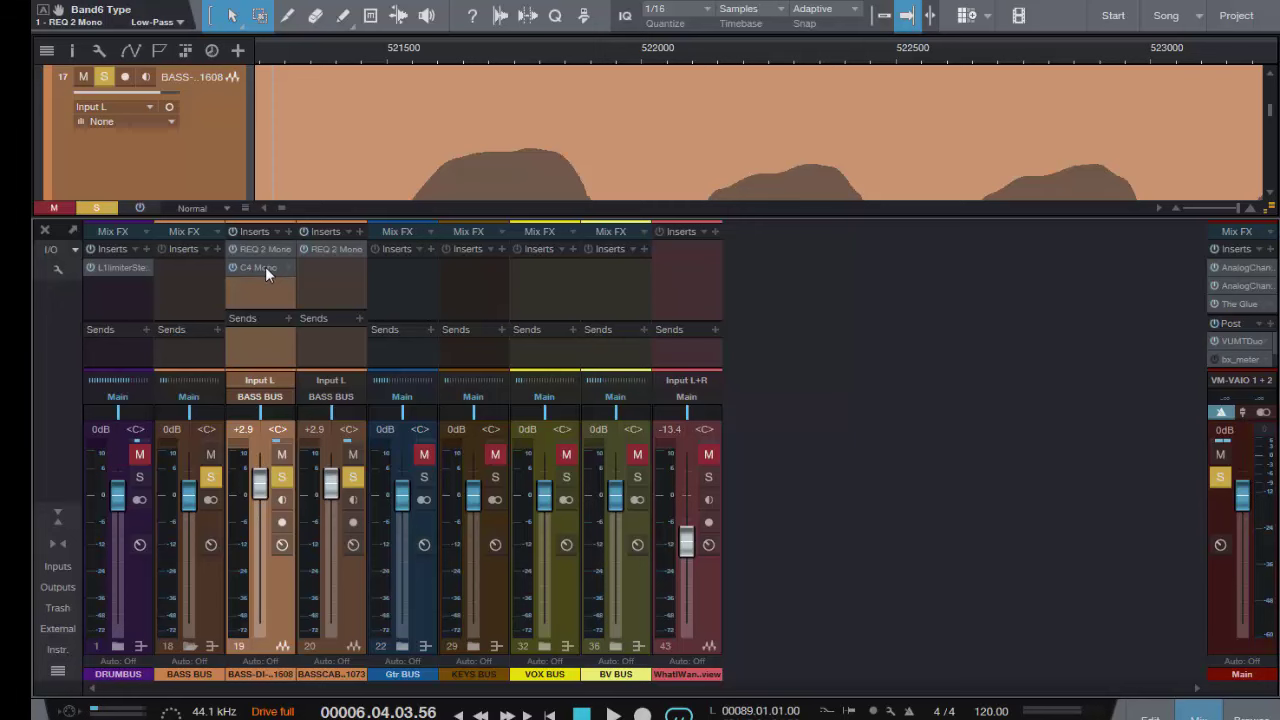
{"action": "left_click", "coordinate": [265, 266]}
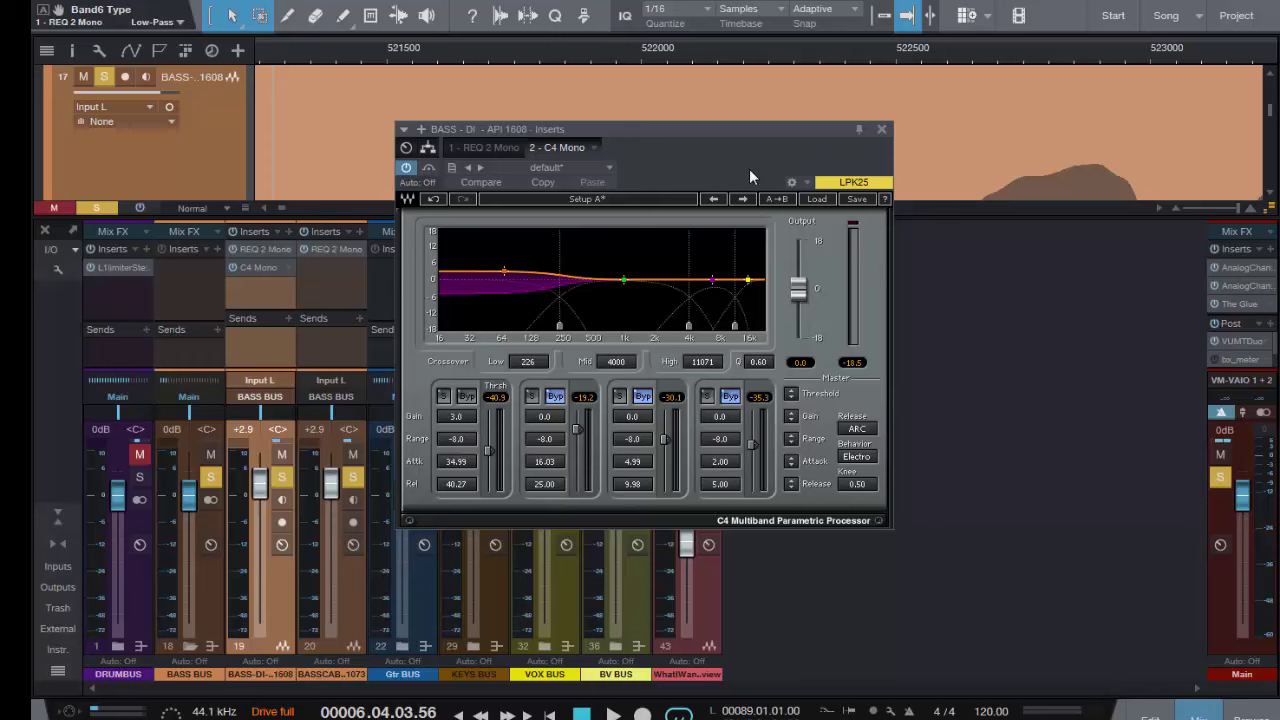
{"action": "left_click", "coordinate": [881, 131]}
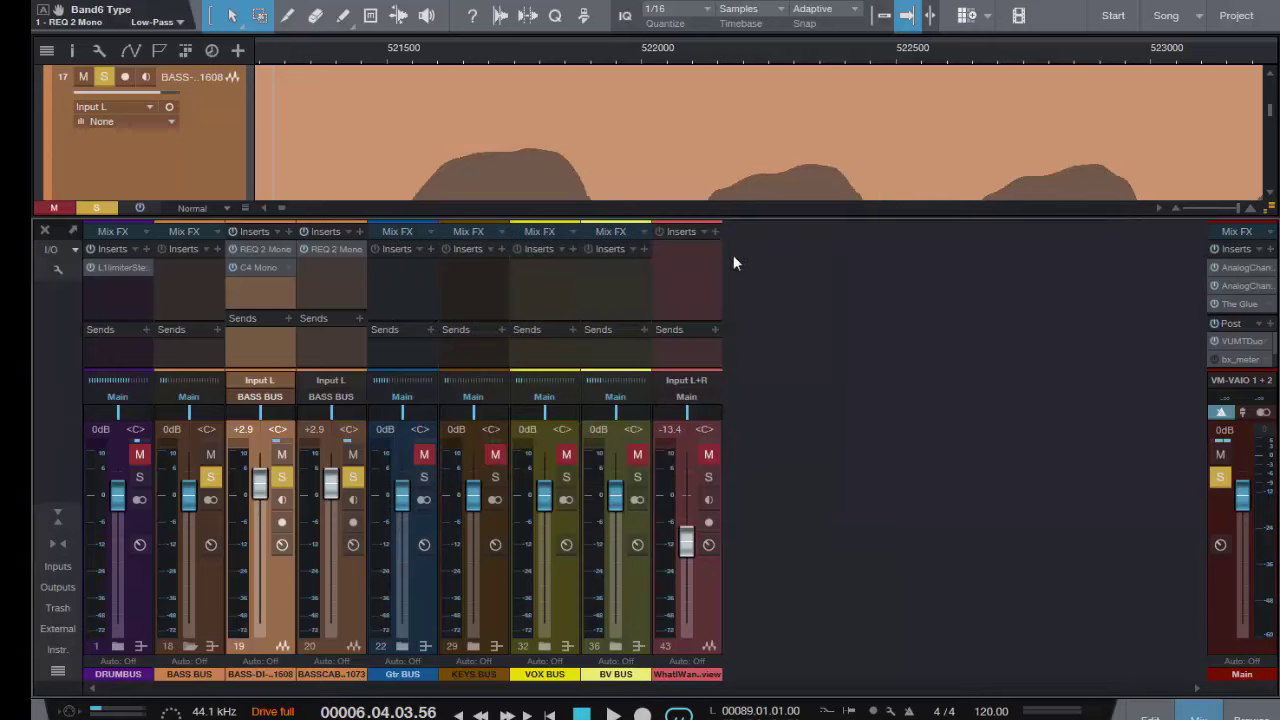
- Apply a band-1 high-pass near 220 Hz in BASS CAB's REQ 2 Mono, then close it
{"action": "left_click", "coordinate": [335, 248]}
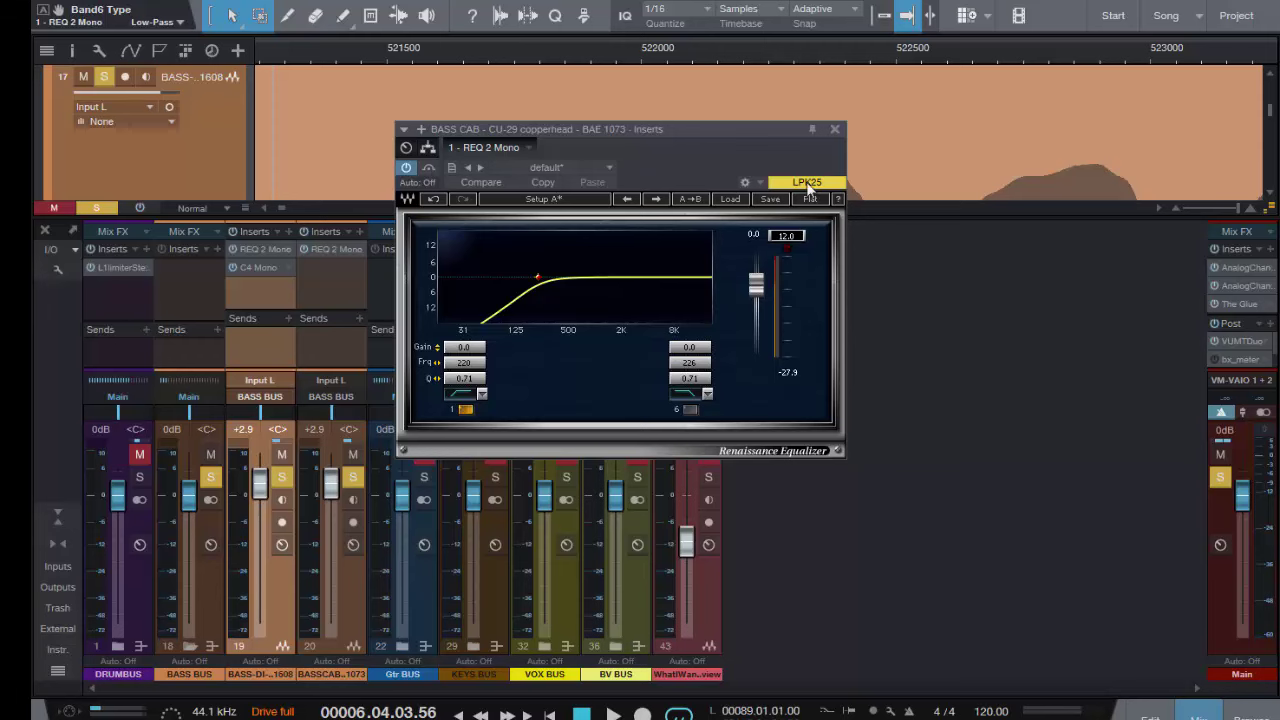
{"action": "left_click", "coordinate": [835, 130]}
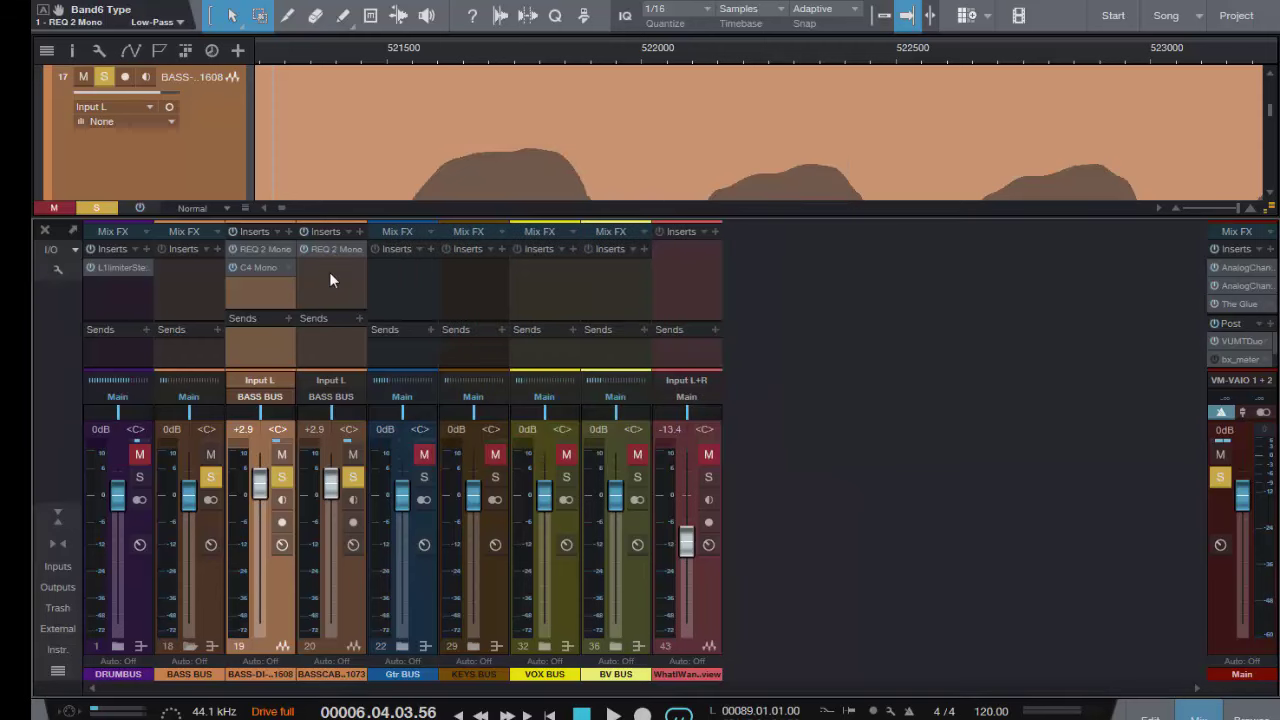
- Insert a PreSonus Pro EQ after REQ 2 Mono on the BASS CAB channel
{"action": "left_click", "coordinate": [360, 231]}
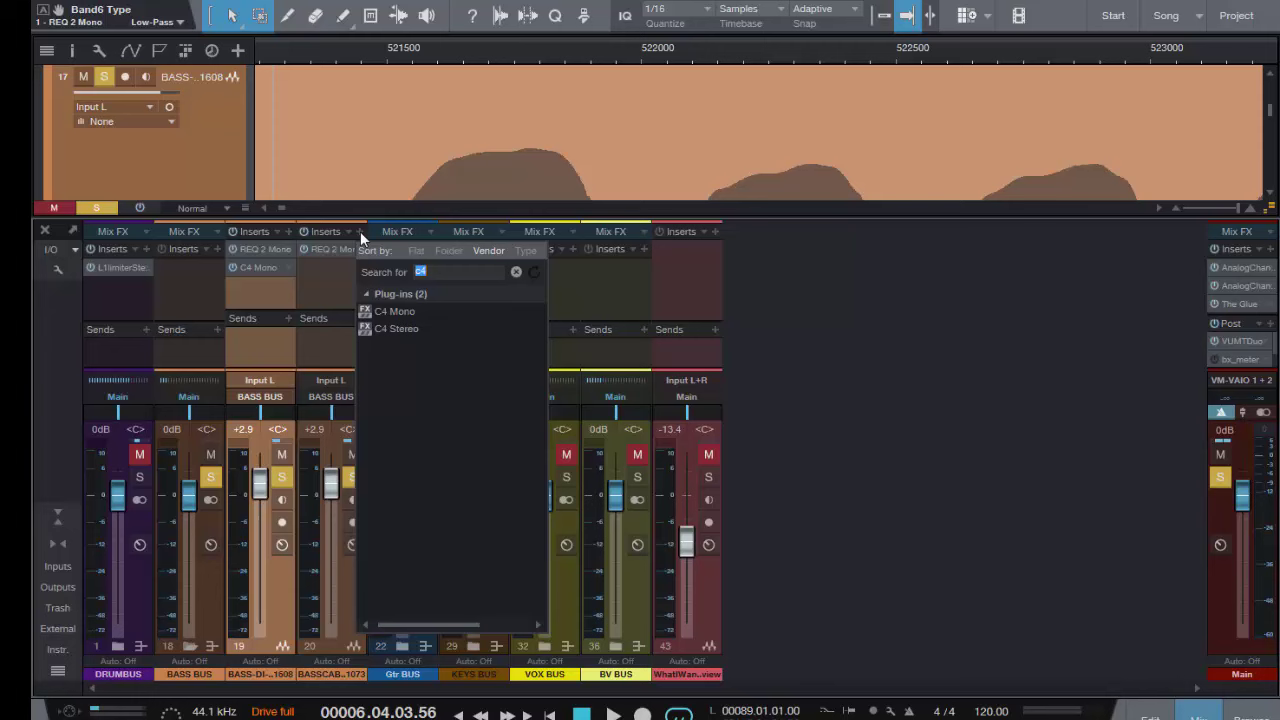
{"action": "left_click", "coordinate": [515, 272]}
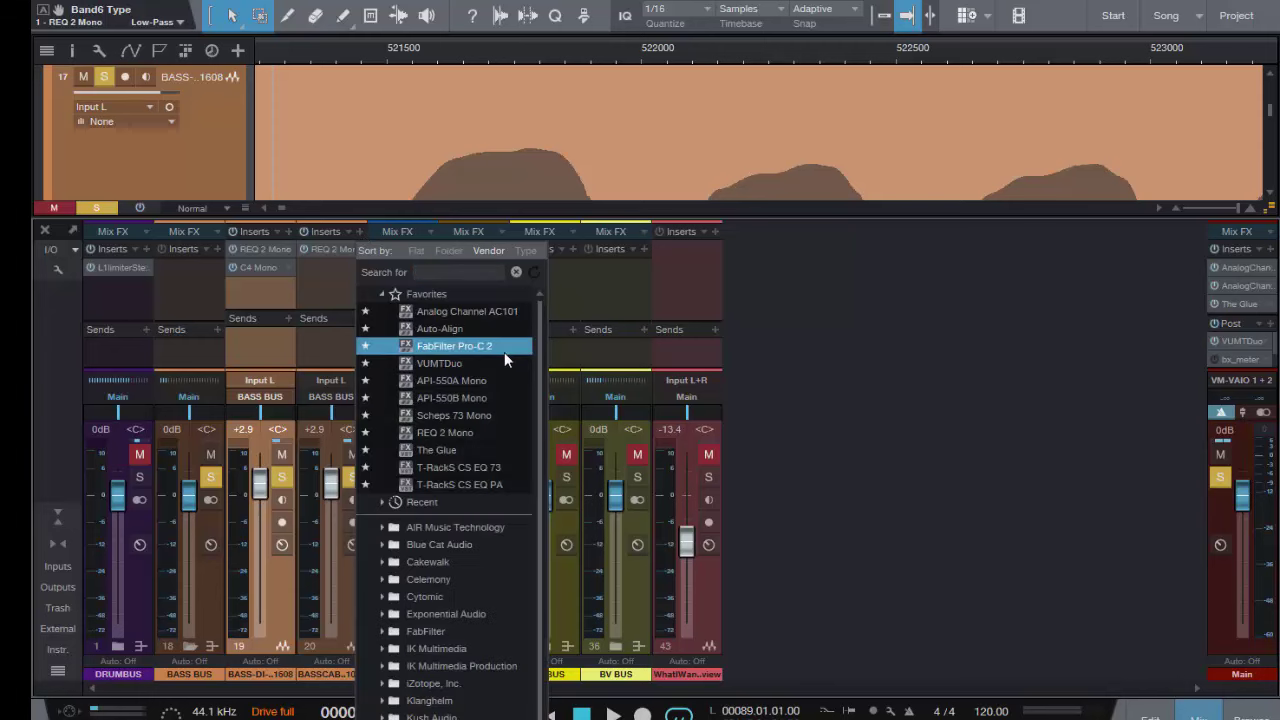
{"action": "scroll", "coordinate": [446, 603], "scroll_direction": "down", "scroll_amount": 2}
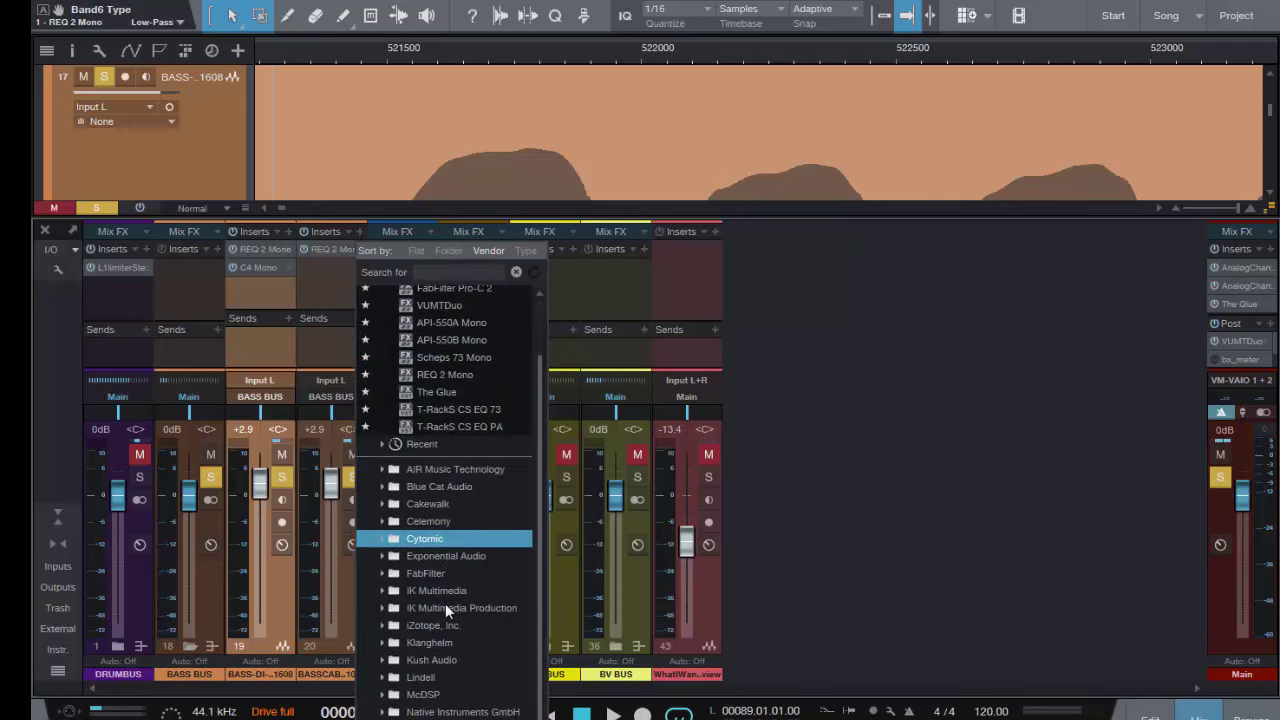
{"action": "scroll", "coordinate": [470, 293], "scroll_direction": "up", "scroll_amount": 1}
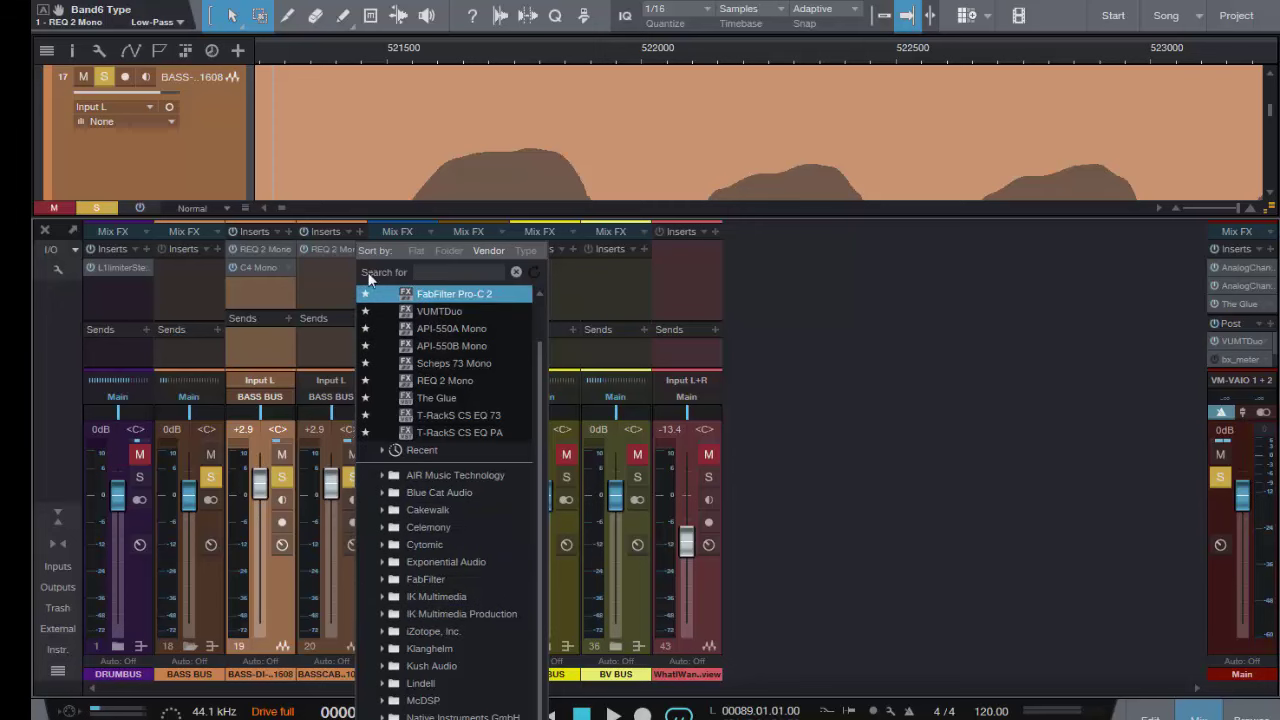
{"action": "left_click", "coordinate": [358, 232]}
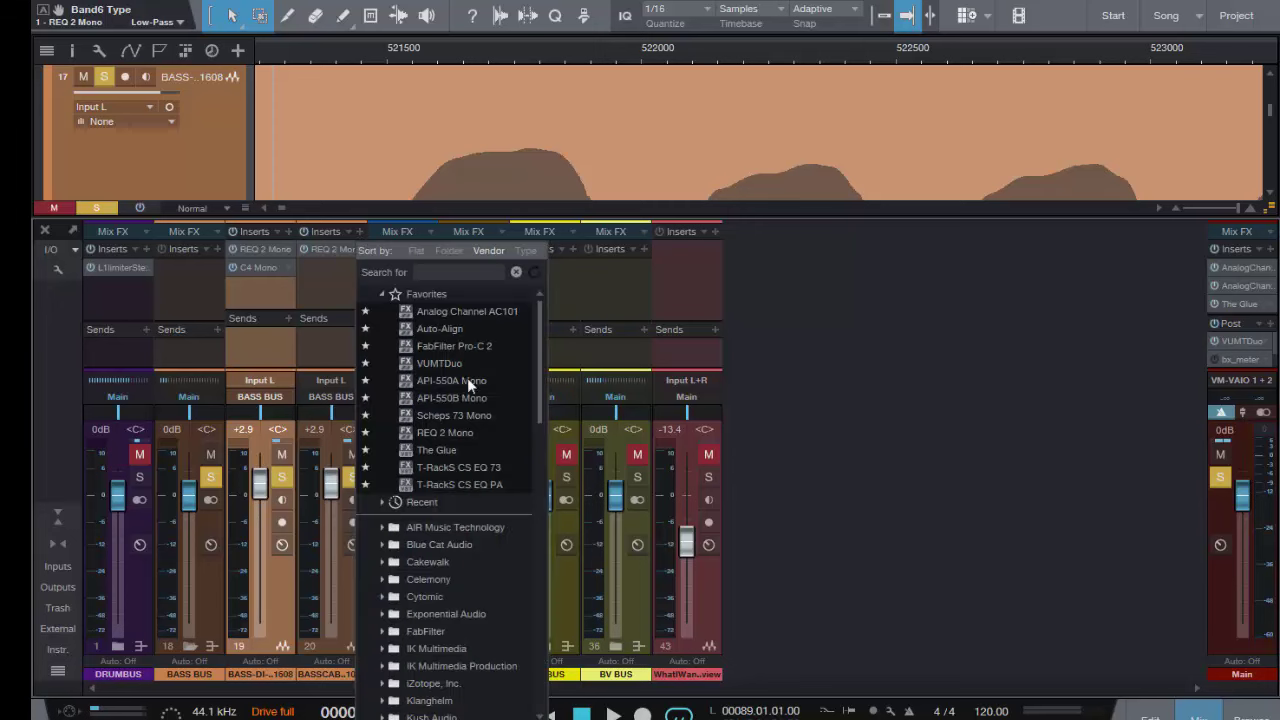
{"action": "scroll", "coordinate": [491, 587], "scroll_direction": "down", "scroll_amount": 5}
{"action": "left_click", "coordinate": [506, 562]}
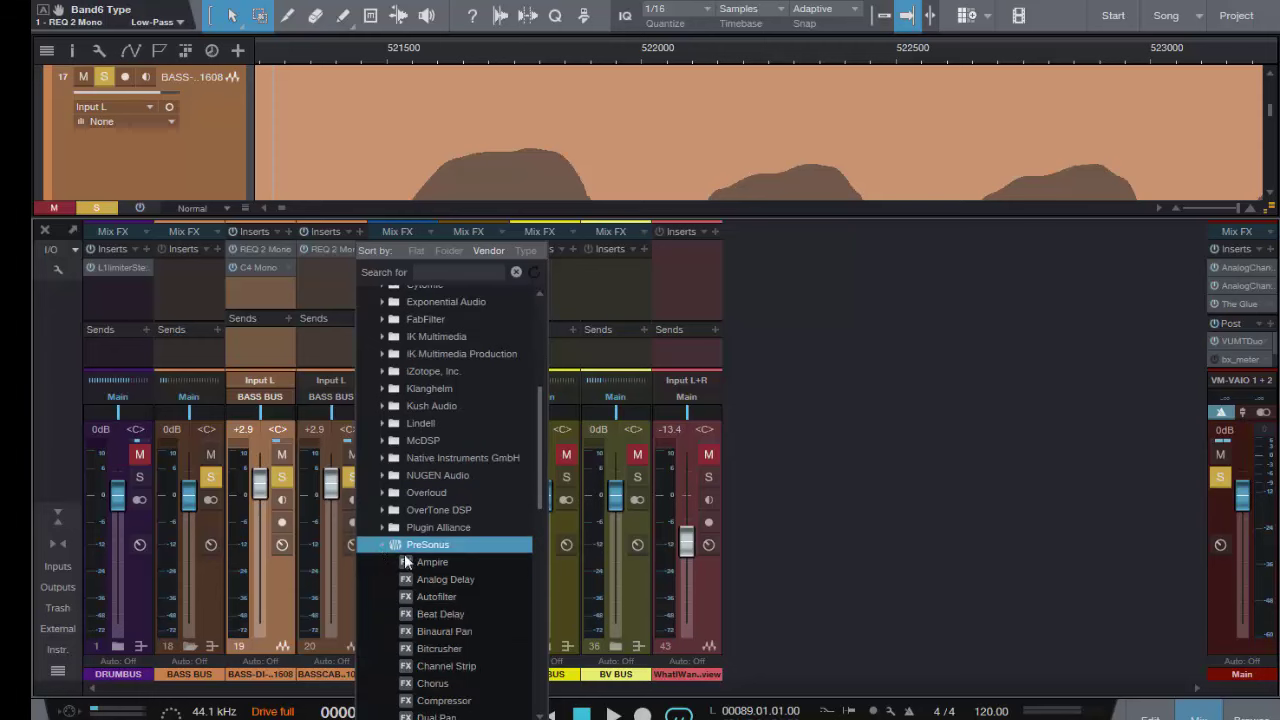
{"action": "scroll", "coordinate": [480, 552], "scroll_direction": "down", "scroll_amount": 7}
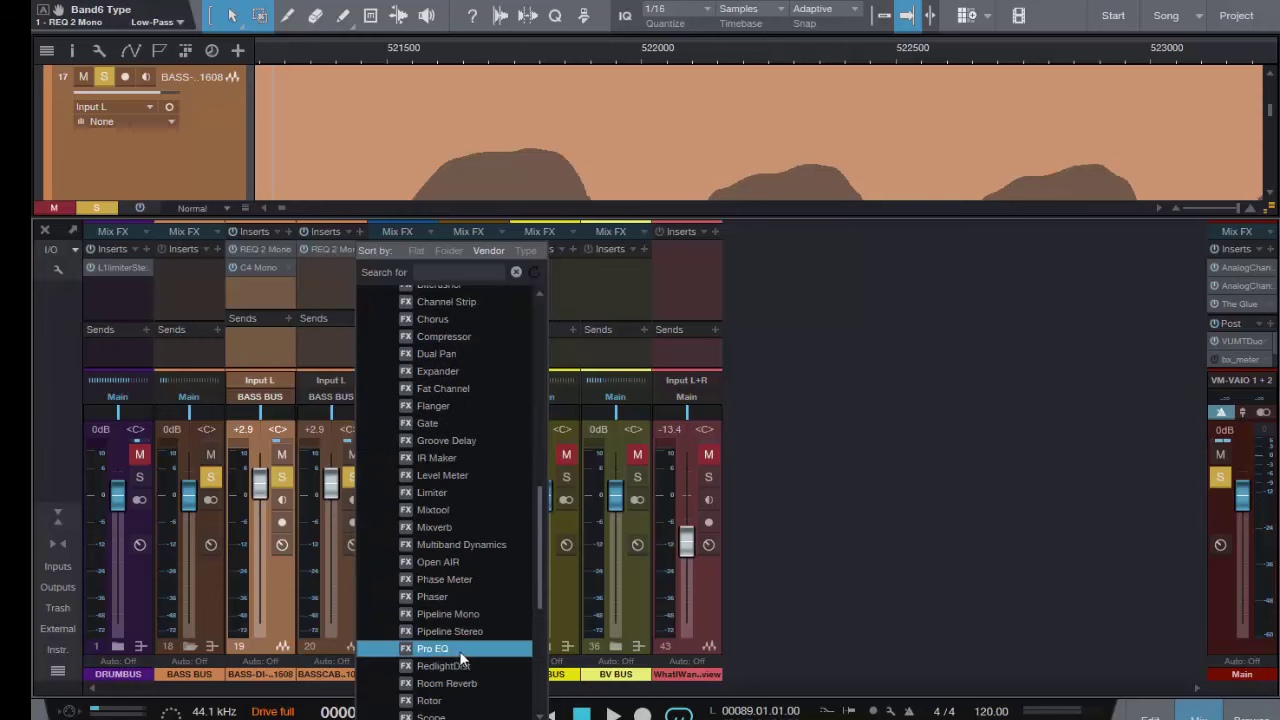
{"action": "left_click", "coordinate": [455, 648]}
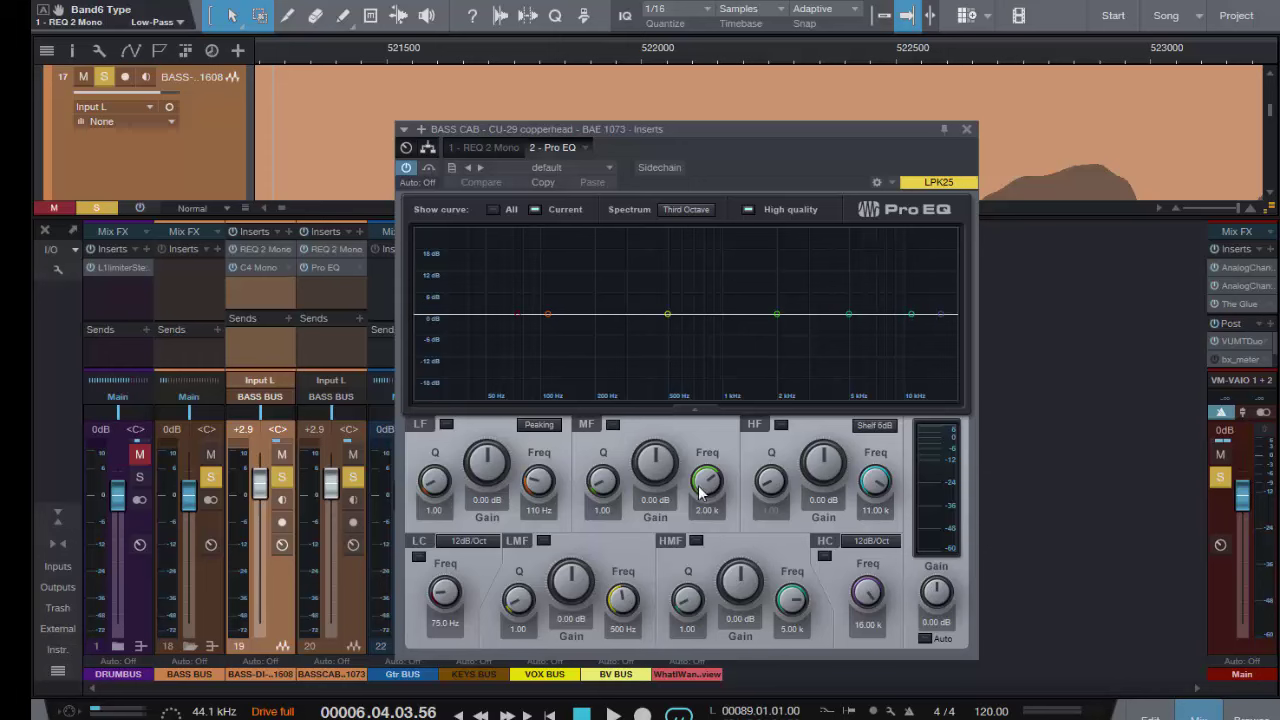
- Set the Pro EQ mid band to 800 Hz with a boost of about 2 dB
{"action": "left_click_drag", "start_coordinate": [705, 481], "coordinate": [704, 505]}
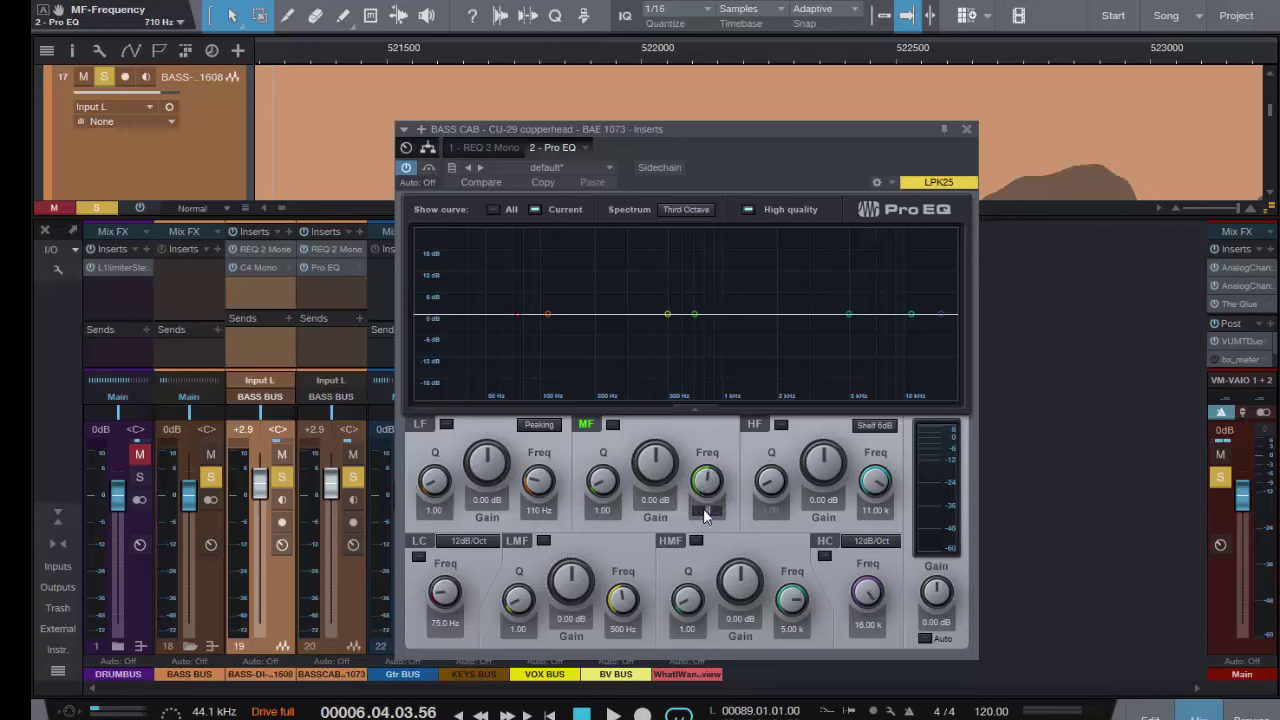
{"action": "type", "text": "800"}
{"action": "key", "text": "Return"}
{"action": "left_click_drag", "start_coordinate": [652, 467], "coordinate": [652, 436]}
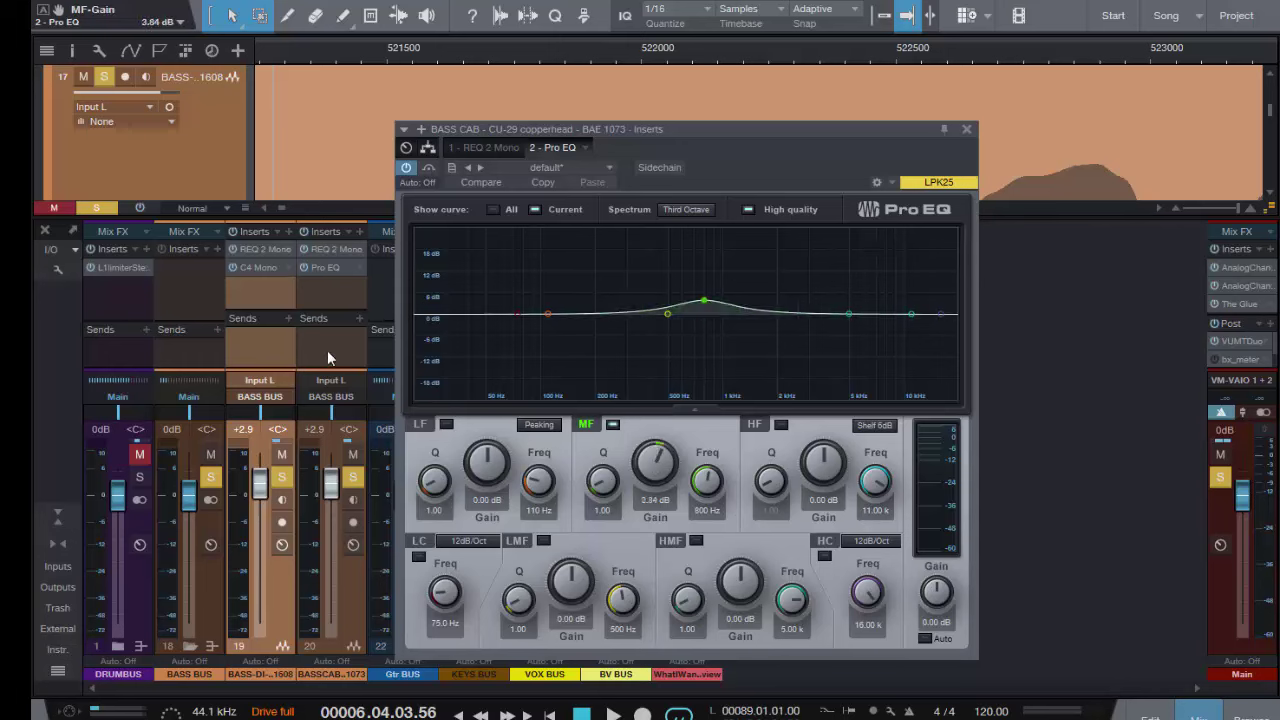
- Mute BASS-DI, A/B the EQ during playback, and reduce the mid boost to 1.68 dB
{"action": "left_click", "coordinate": [282, 477]}
{"action": "left_click", "coordinate": [282, 454]}
{"action": "key", "text": "space"}
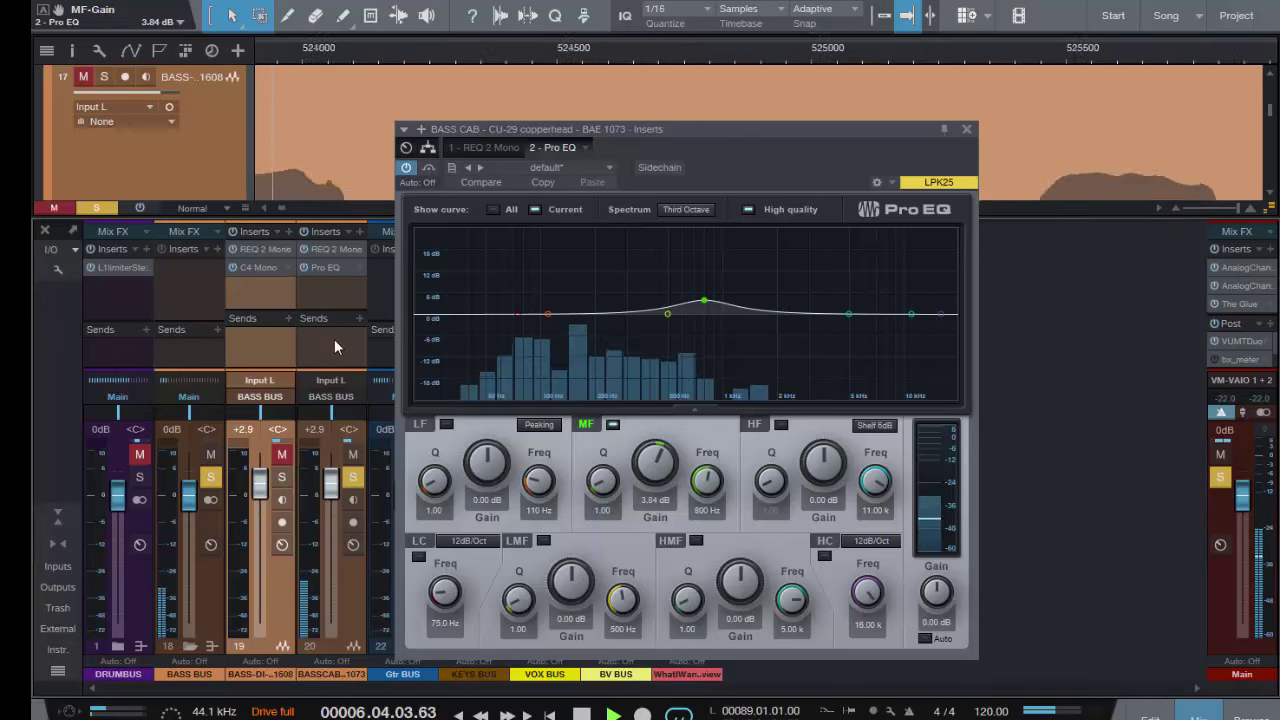
{"action": "left_click", "coordinate": [429, 169]}
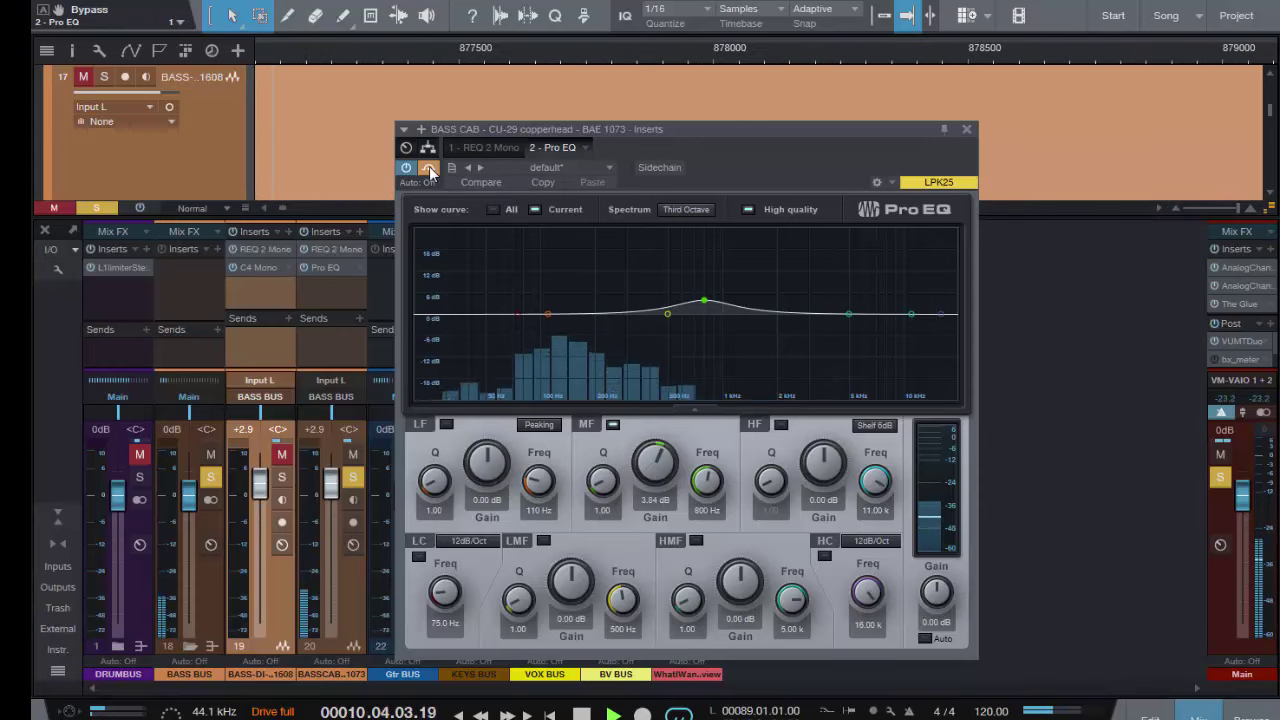
{"action": "left_click", "coordinate": [429, 169]}
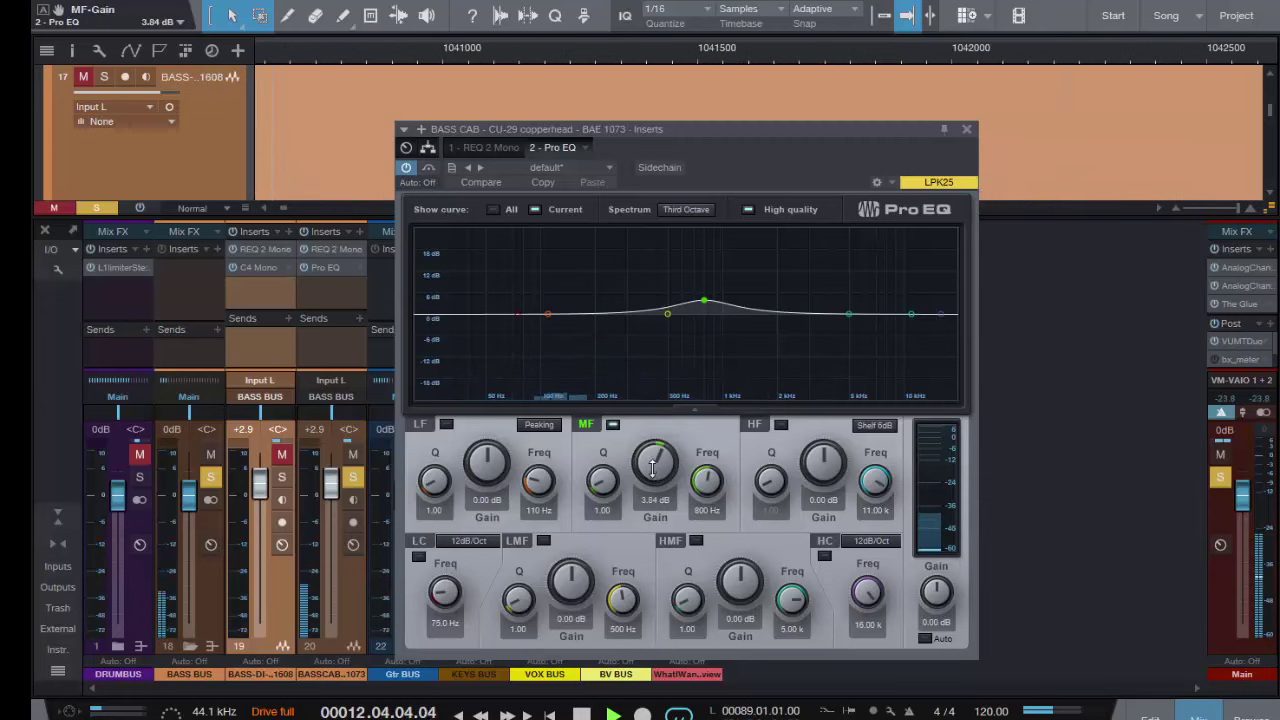
{"action": "left_click_drag", "start_coordinate": [653, 465], "coordinate": [653, 476]}
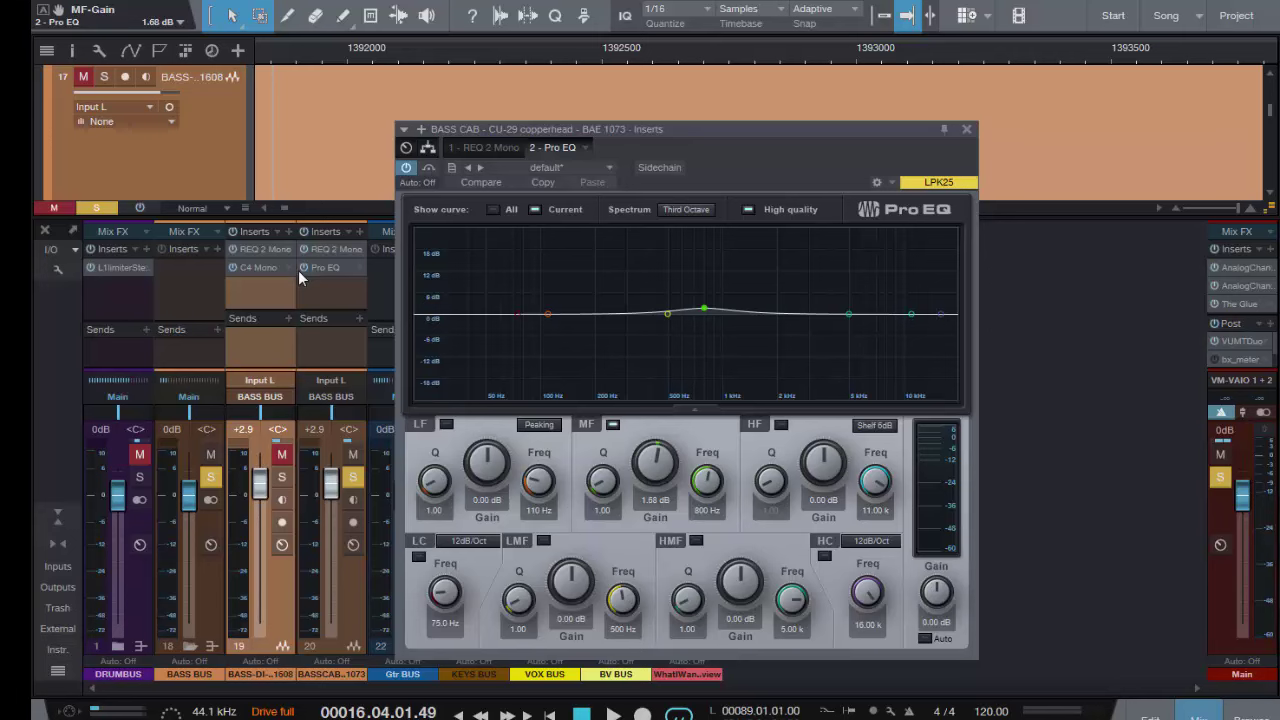
- Copy the BASS CAB Pro EQ onto BASS-DI and switch off its mid band
{"action": "left_click", "coordinate": [967, 131]}
{"action": "left_click_drag", "start_coordinate": [328, 268], "coordinate": [277, 299]}
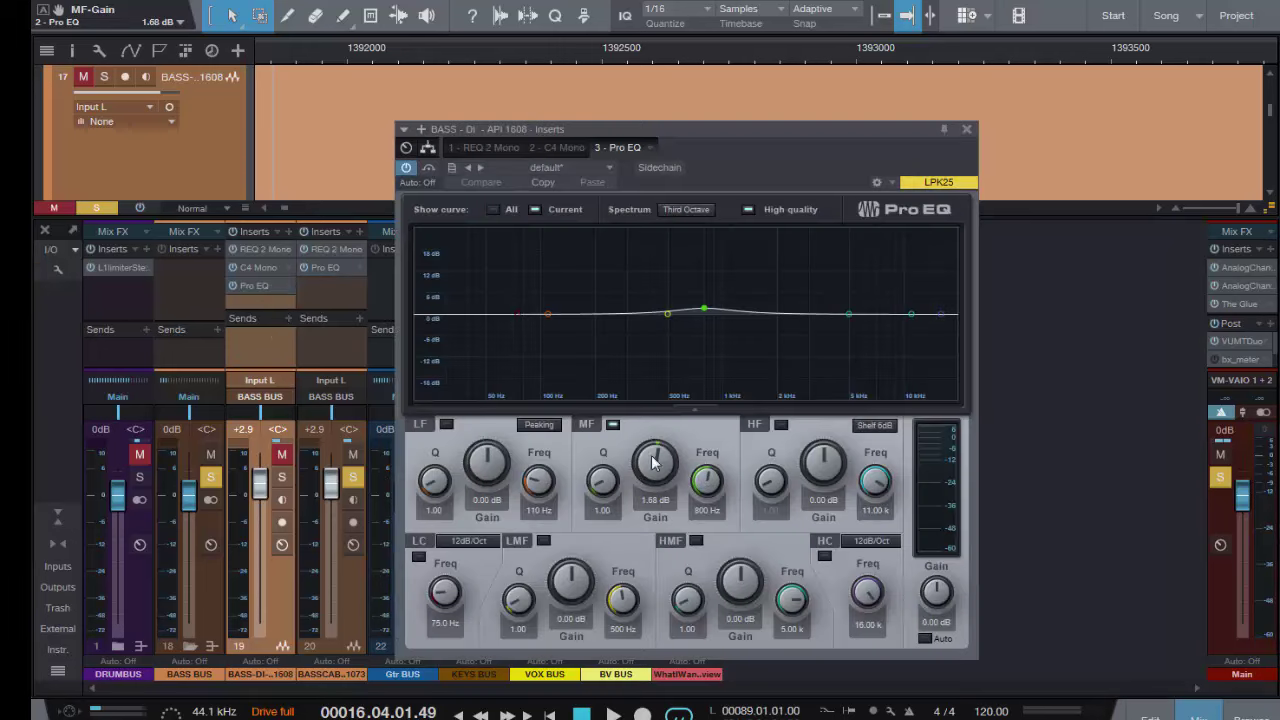
{"action": "left_click", "coordinate": [613, 424]}
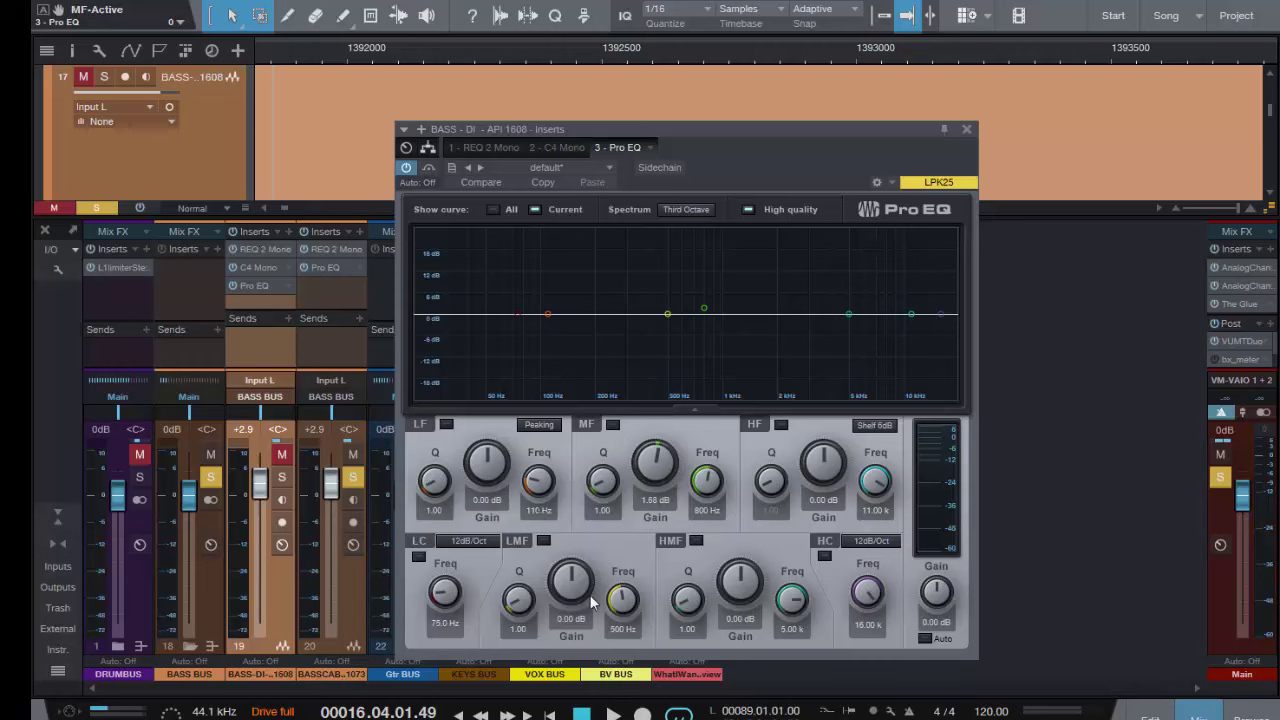
- Set the DI Pro EQ's low-mid band to 350 Hz with a 1.88 dB boost
{"action": "left_click", "coordinate": [622, 628]}
{"action": "type", "text": "350"}
{"action": "key", "text": "Return"}
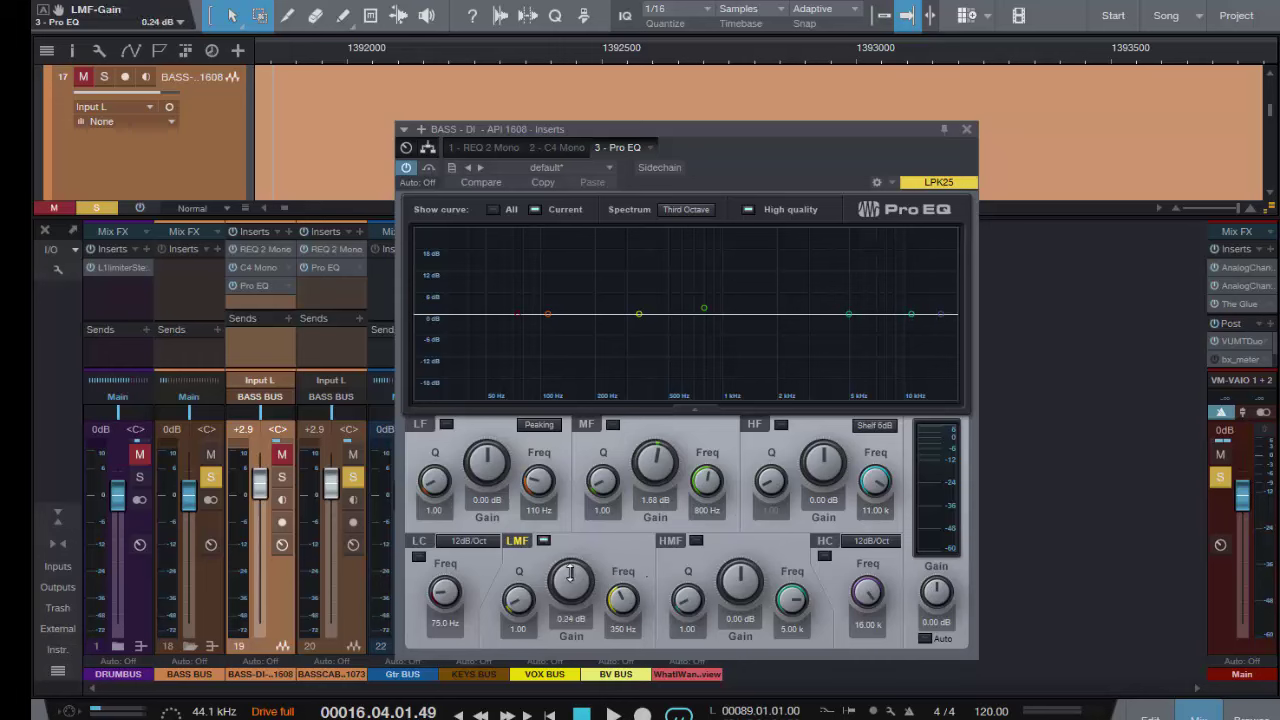
{"action": "left_click_drag", "start_coordinate": [570, 576], "coordinate": [570, 569]}
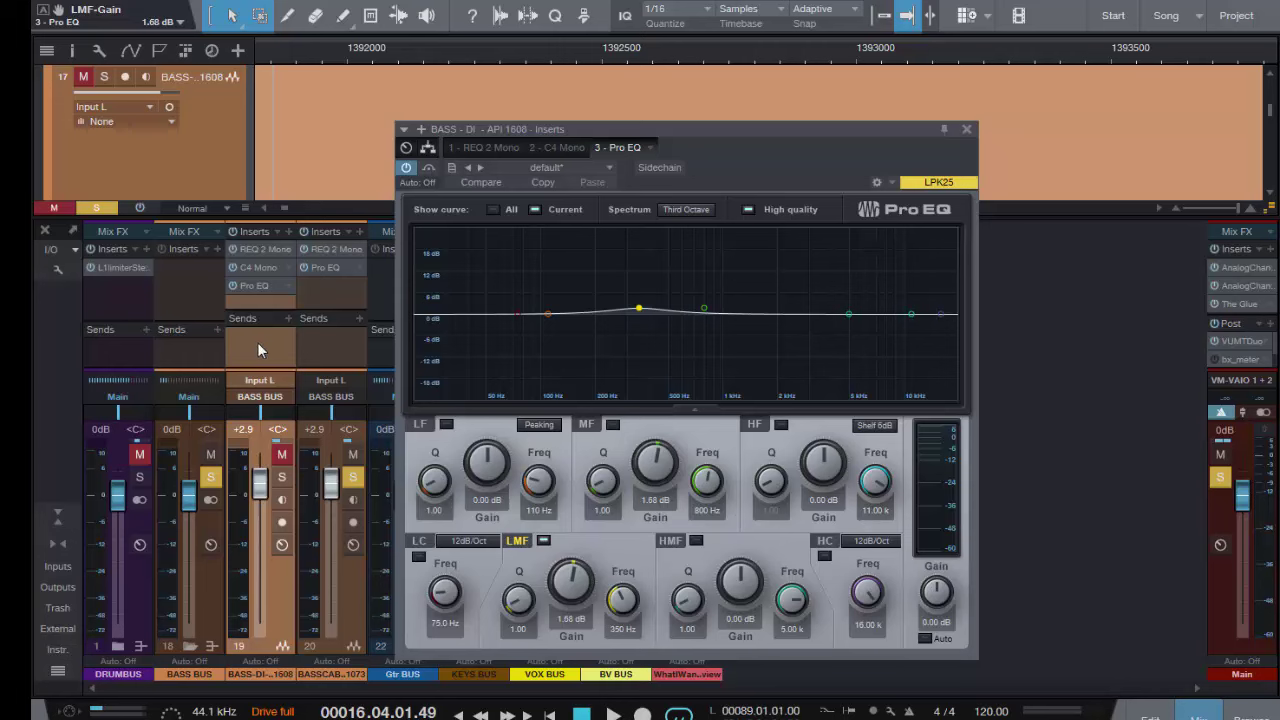
- Solo BASS-DI, mute BASS CAB, and A/B the DI's Pro EQ during playback, leaving it active
{"action": "left_click", "coordinate": [282, 477]}
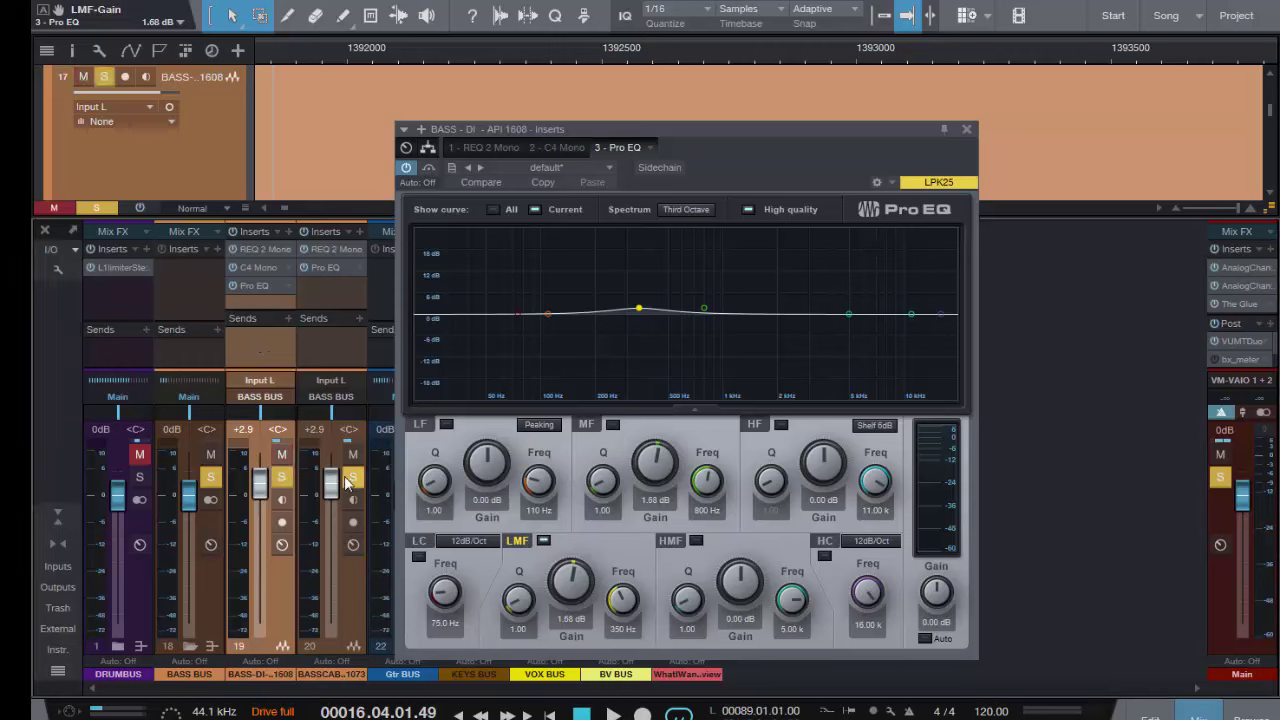
{"action": "left_click", "coordinate": [350, 478]}
{"action": "key", "text": "space"}
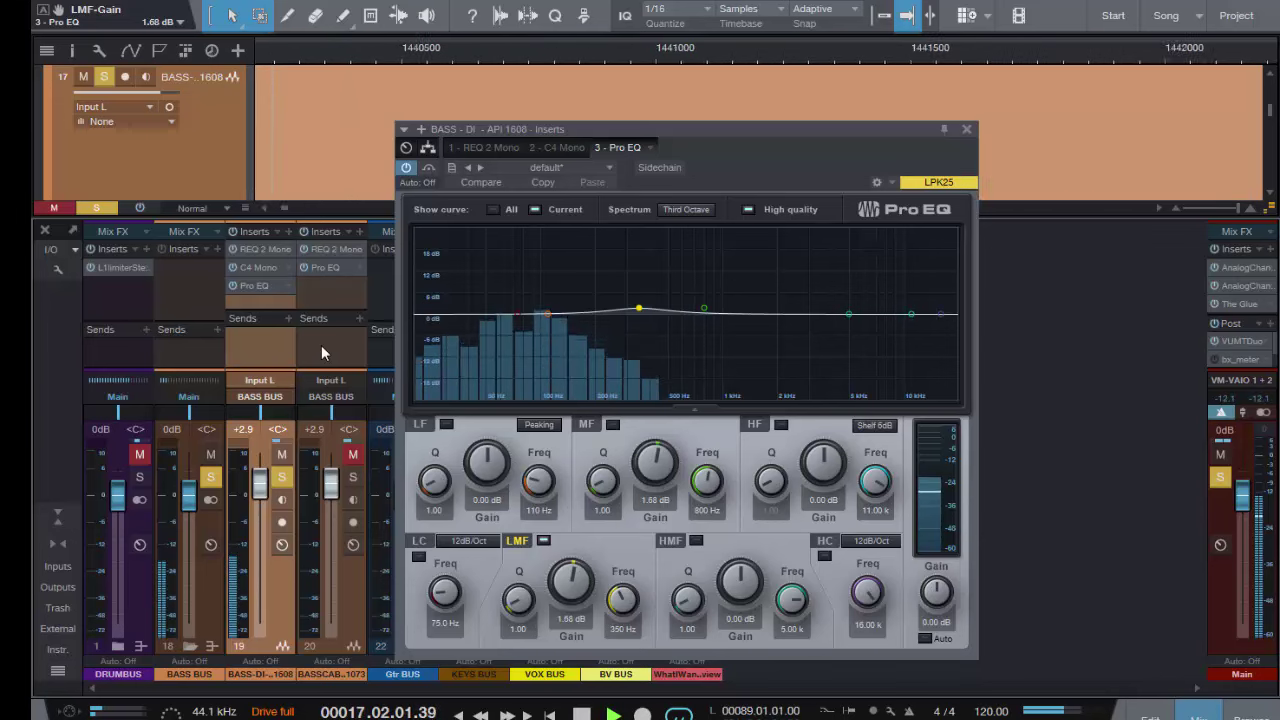
{"action": "left_click", "coordinate": [429, 169]}
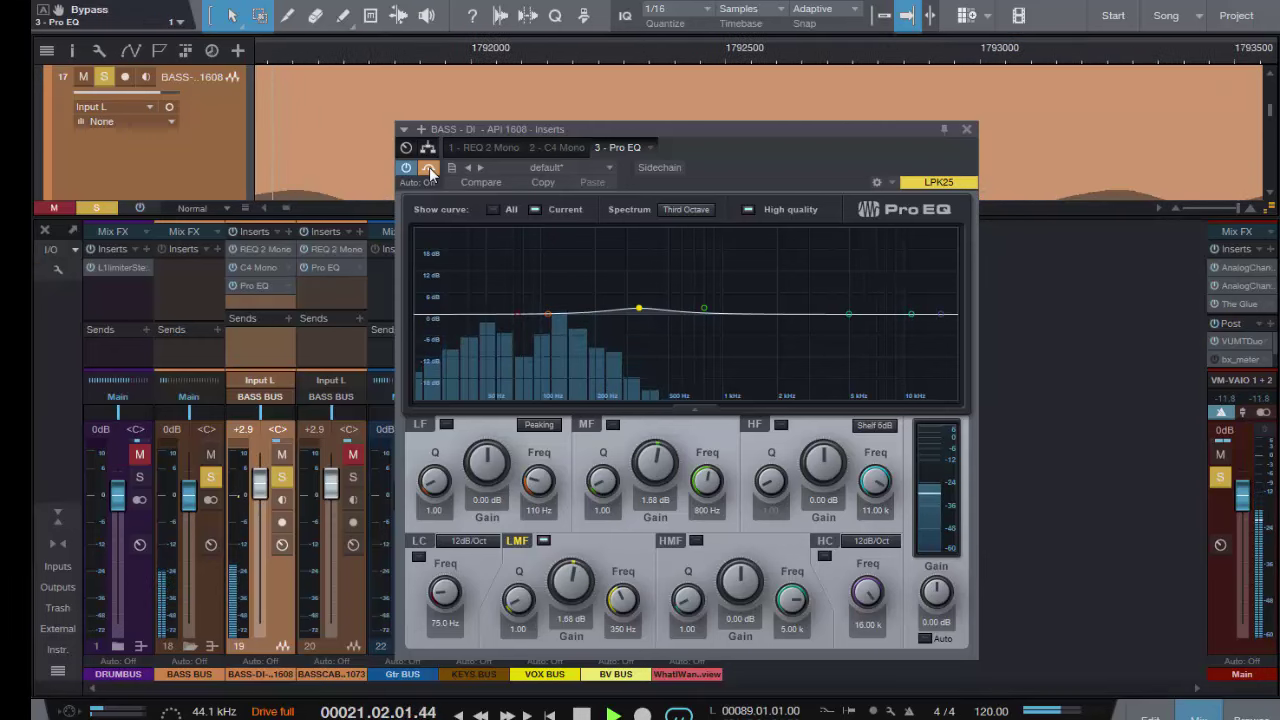
{"action": "left_click", "coordinate": [429, 169]}
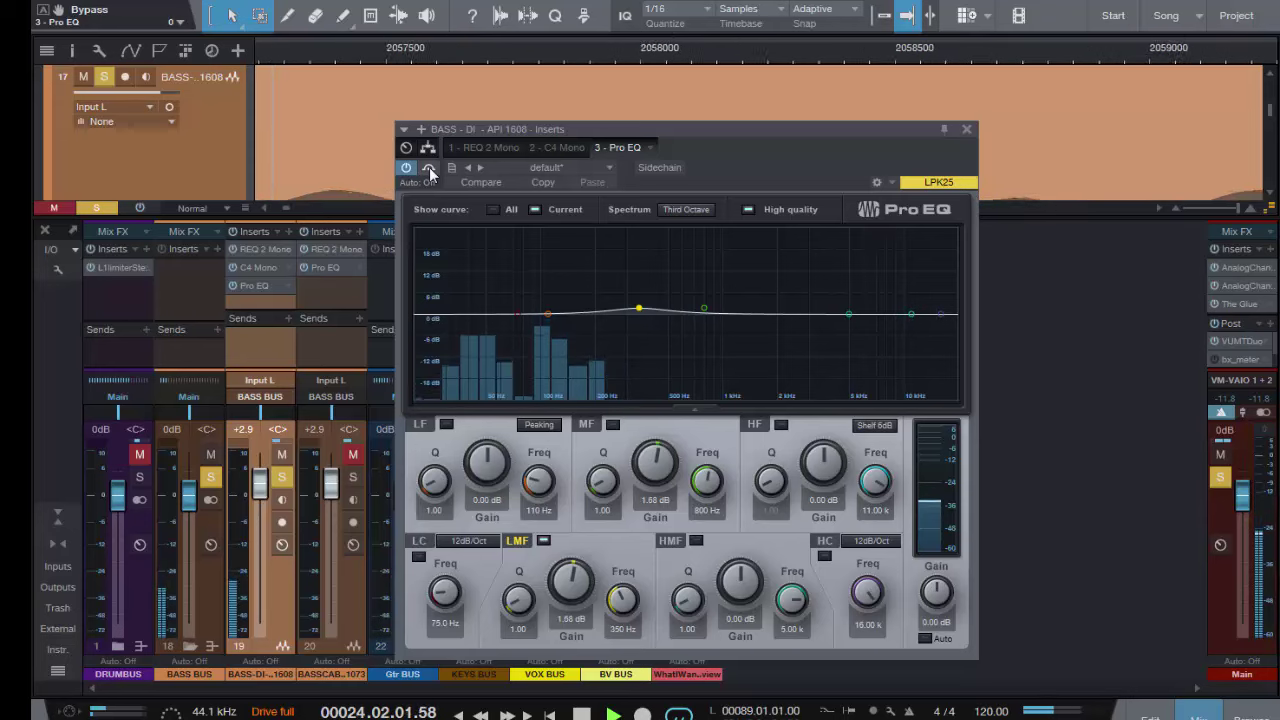
{"action": "key", "text": "space"}
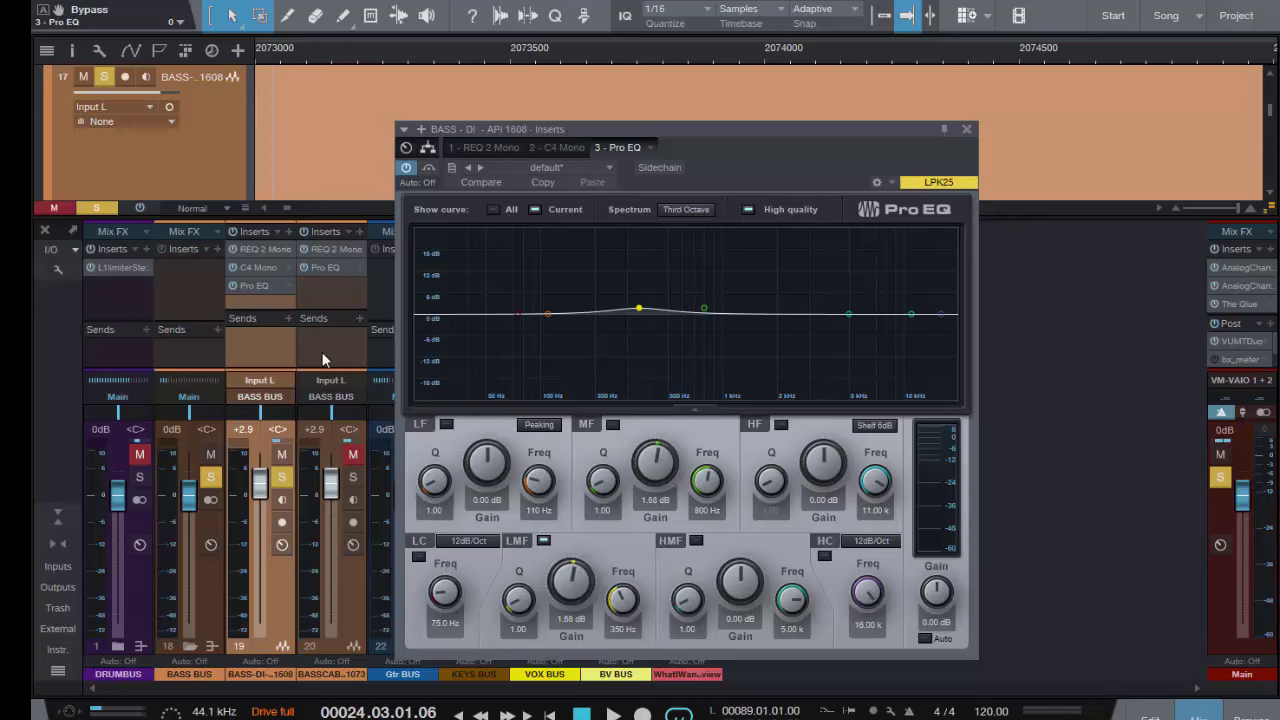
- Solo BASS CAB and insert a C165_64 compressor on the BASS BUS via a '165' search
{"action": "left_click", "coordinate": [966, 131]}
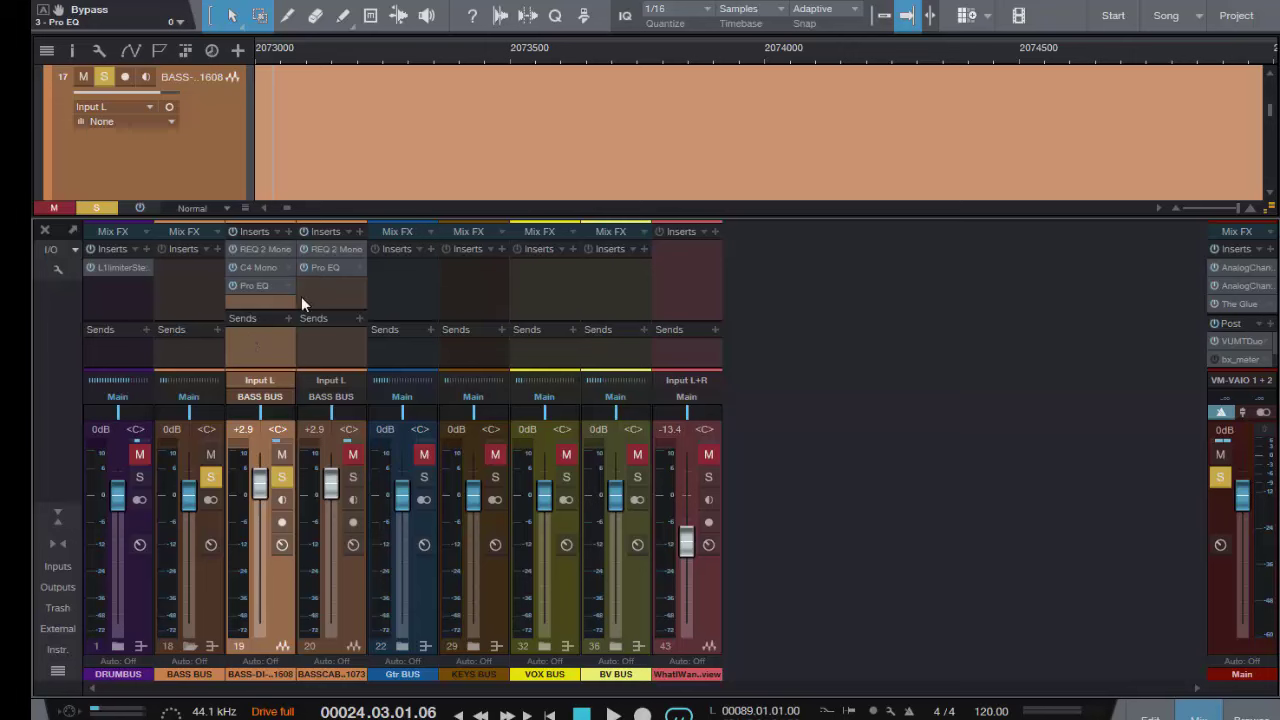
{"action": "left_click", "coordinate": [352, 477]}
{"action": "left_click", "coordinate": [217, 249]}
{"action": "type", "text": "16"}
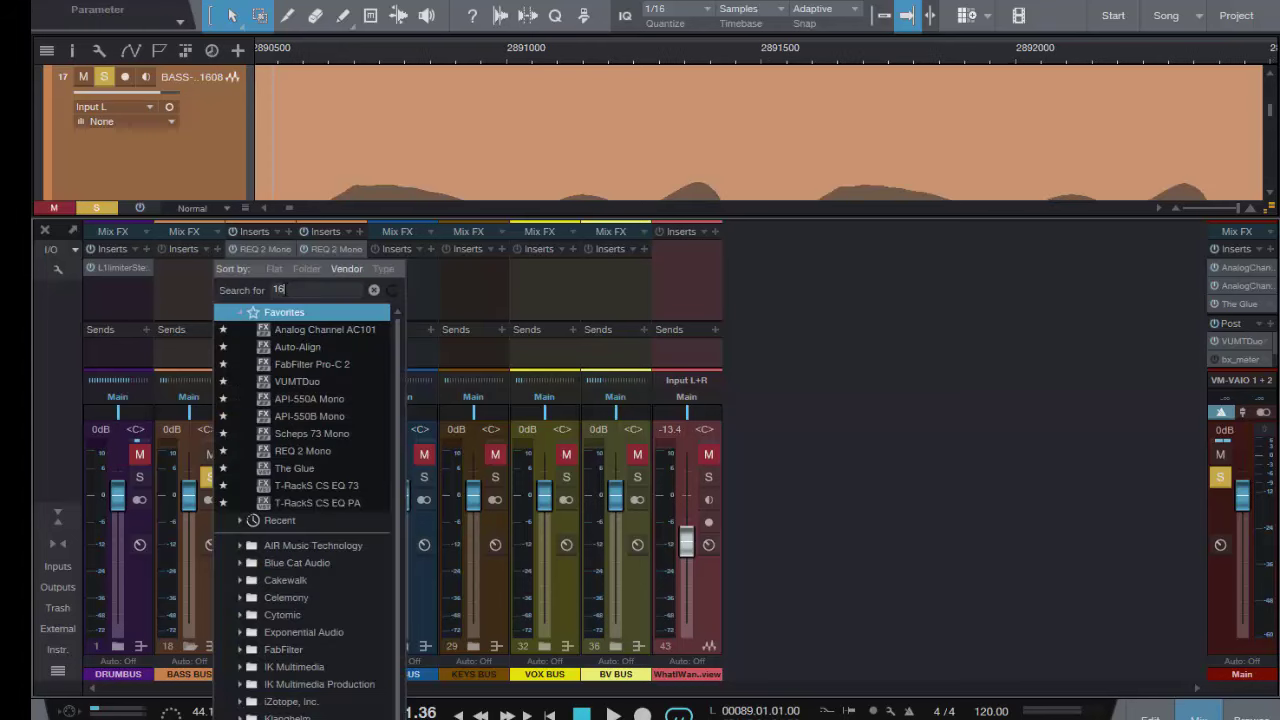
{"action": "type", "text": "0"}
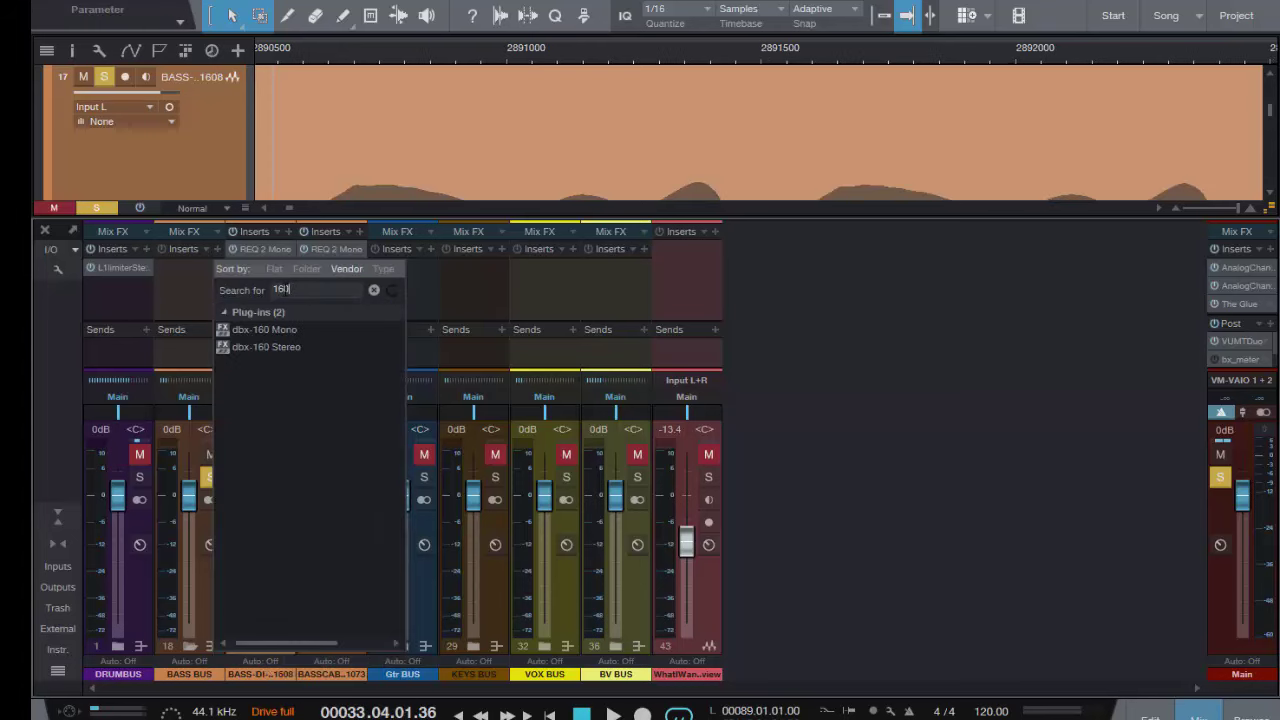
{"action": "key", "text": "BackSpace"}
{"action": "type", "text": "5"}
{"action": "left_click", "coordinate": [251, 330]}
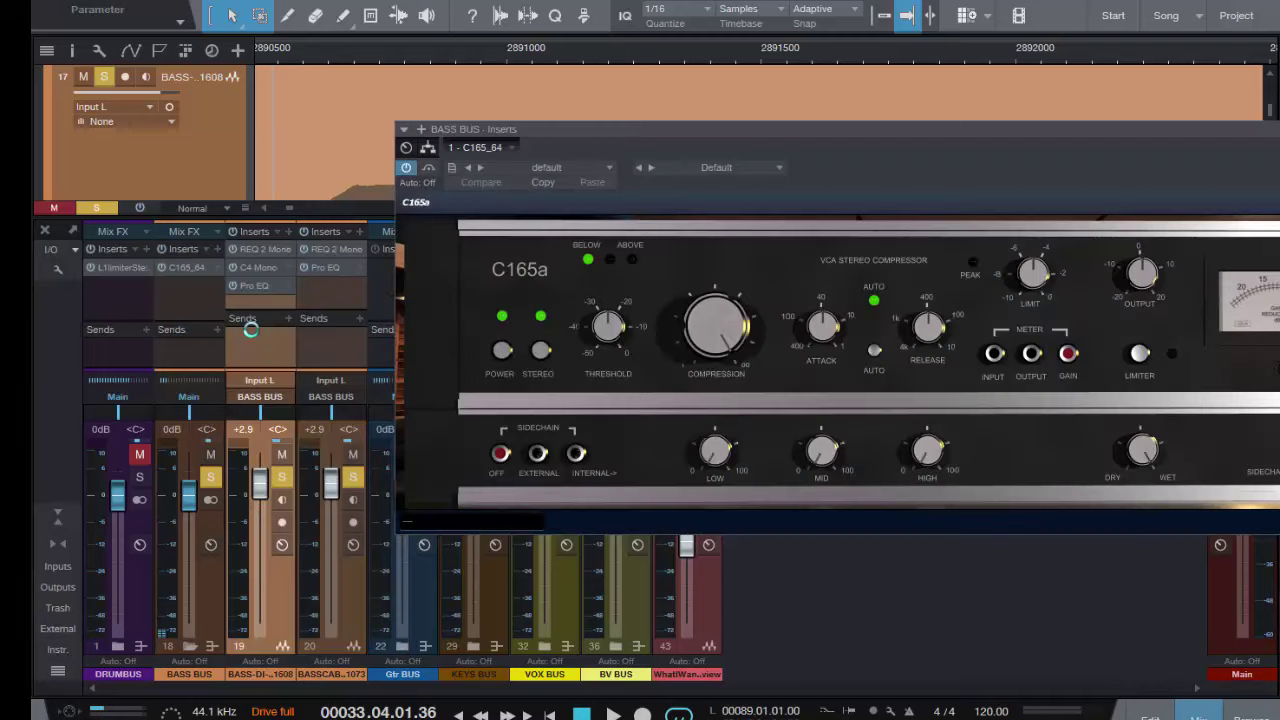
- Audition the BASS BUS C165a during playback, enable its automatic timing, and close it
{"action": "left_click_drag", "start_coordinate": [860, 126], "coordinate": [625, 83]}
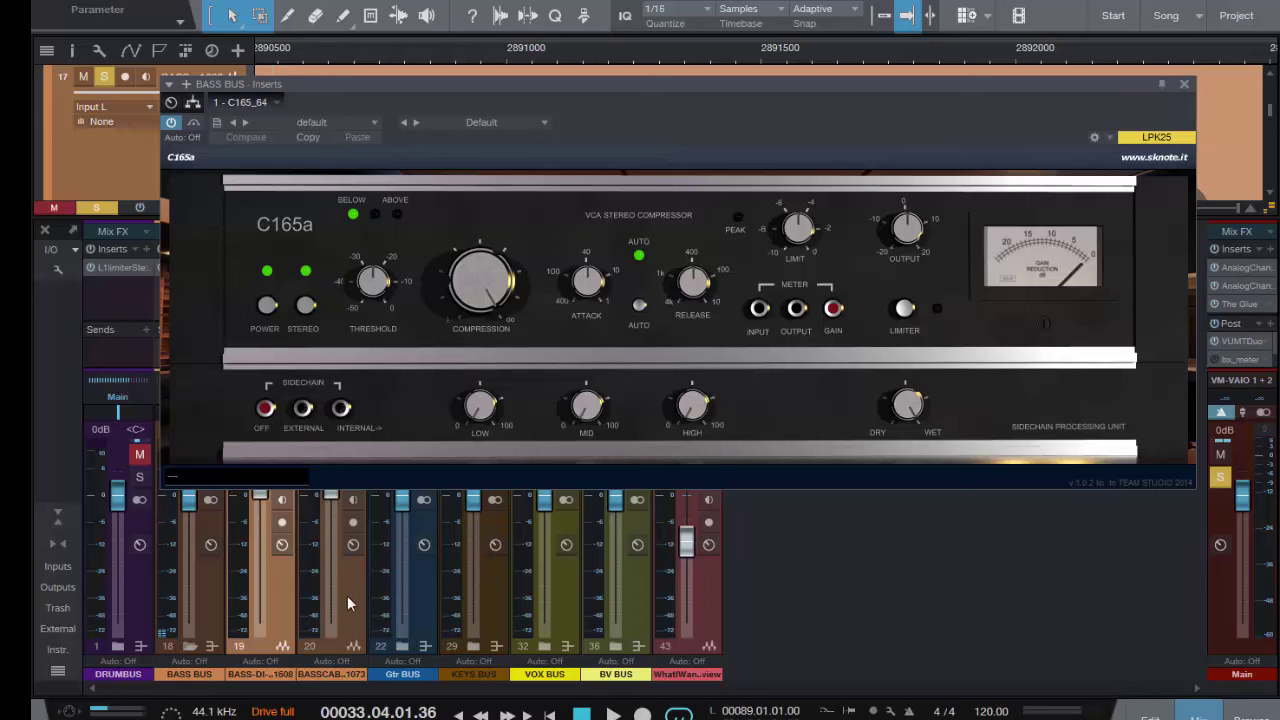
{"action": "key", "text": "space"}
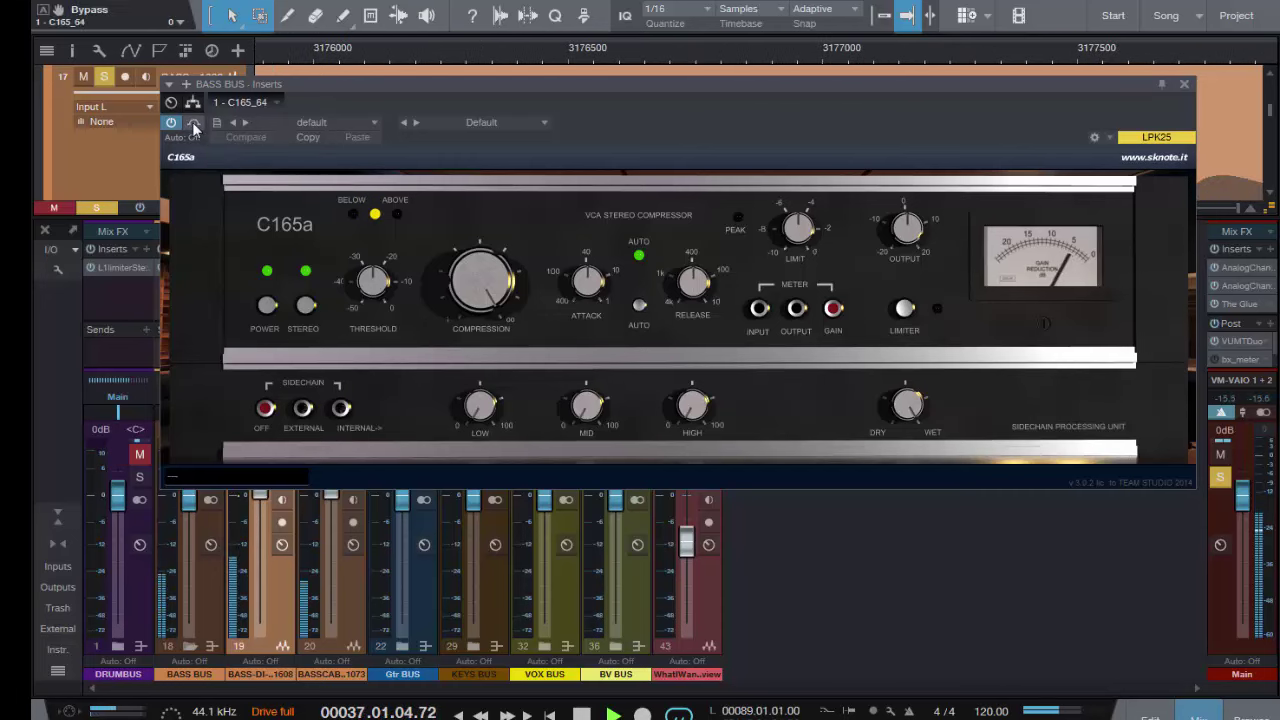
{"action": "scroll", "coordinate": [478, 300], "scroll_direction": "up", "scroll_amount": 1}
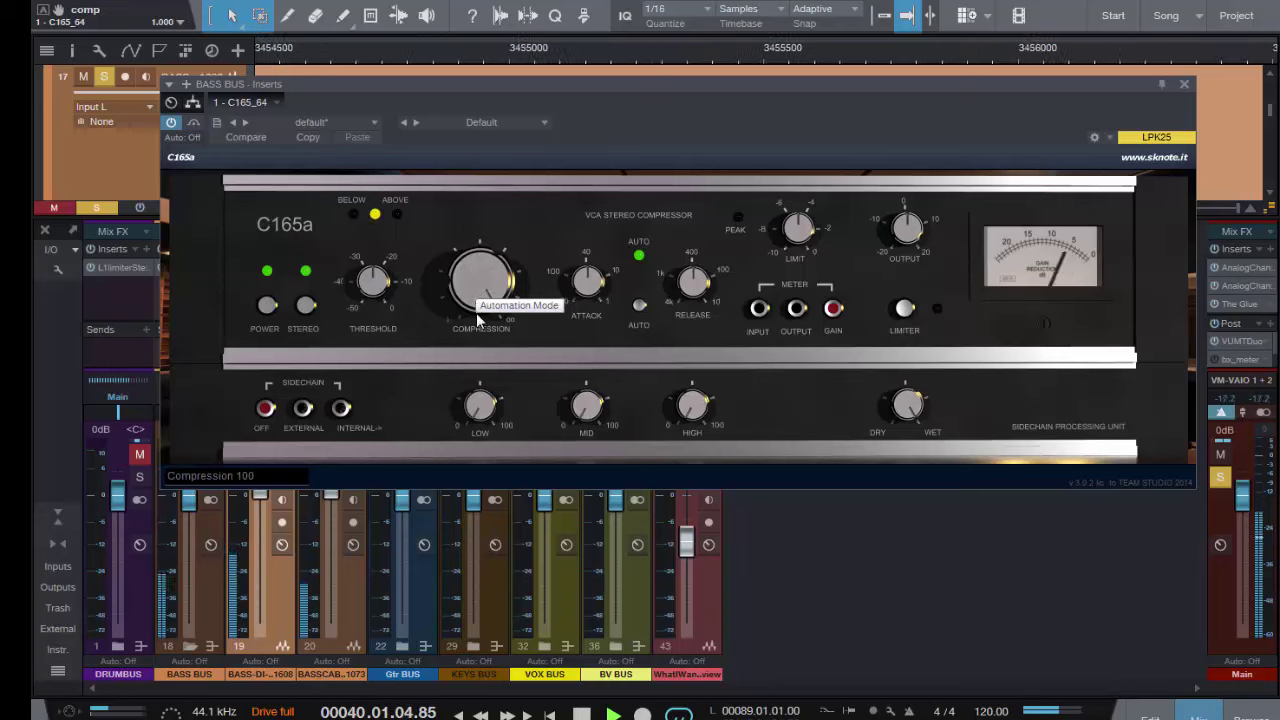
{"action": "scroll", "coordinate": [476, 300], "scroll_direction": "down", "scroll_amount": 2}
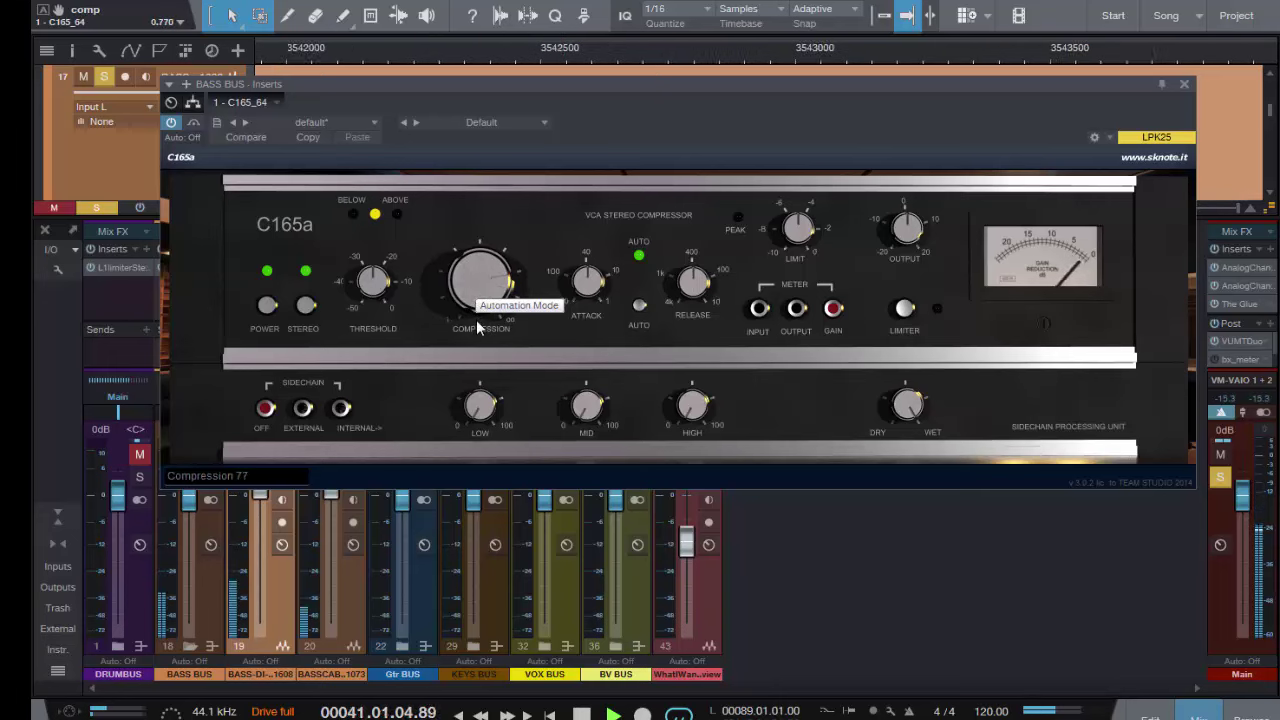
{"action": "scroll", "coordinate": [478, 318], "scroll_direction": "up", "scroll_amount": 1}
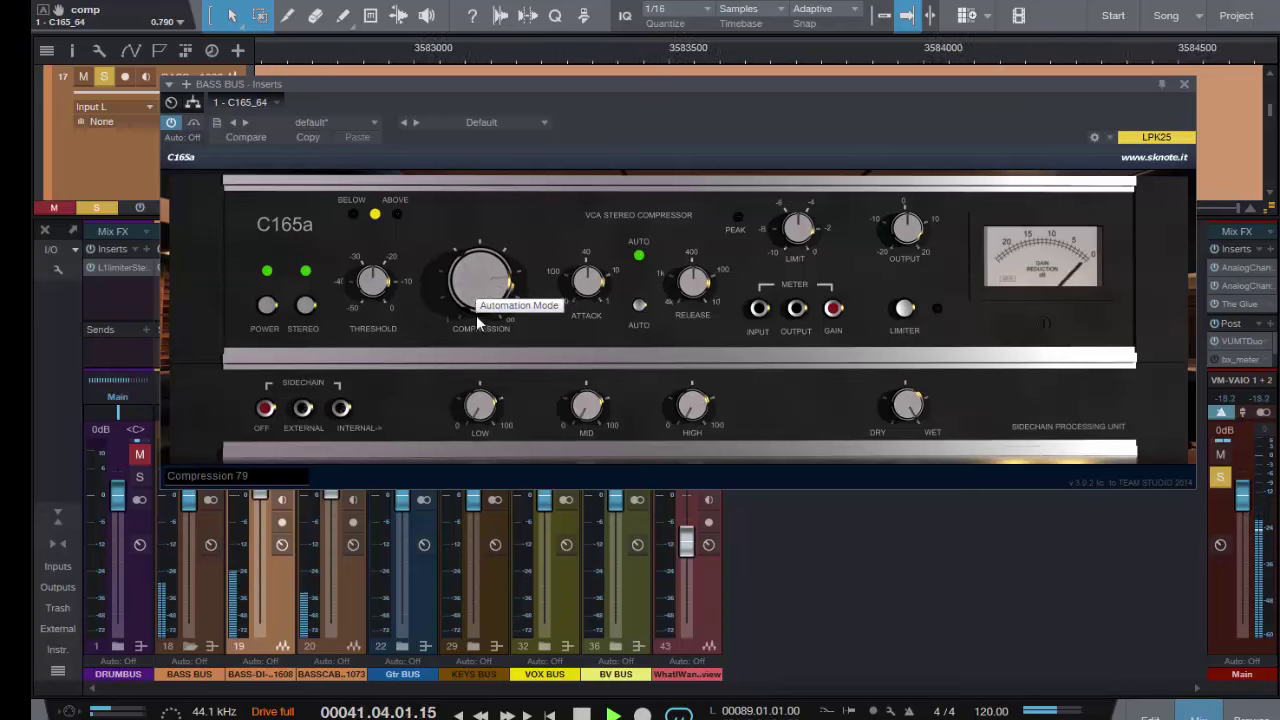
{"action": "left_click", "coordinate": [640, 305]}
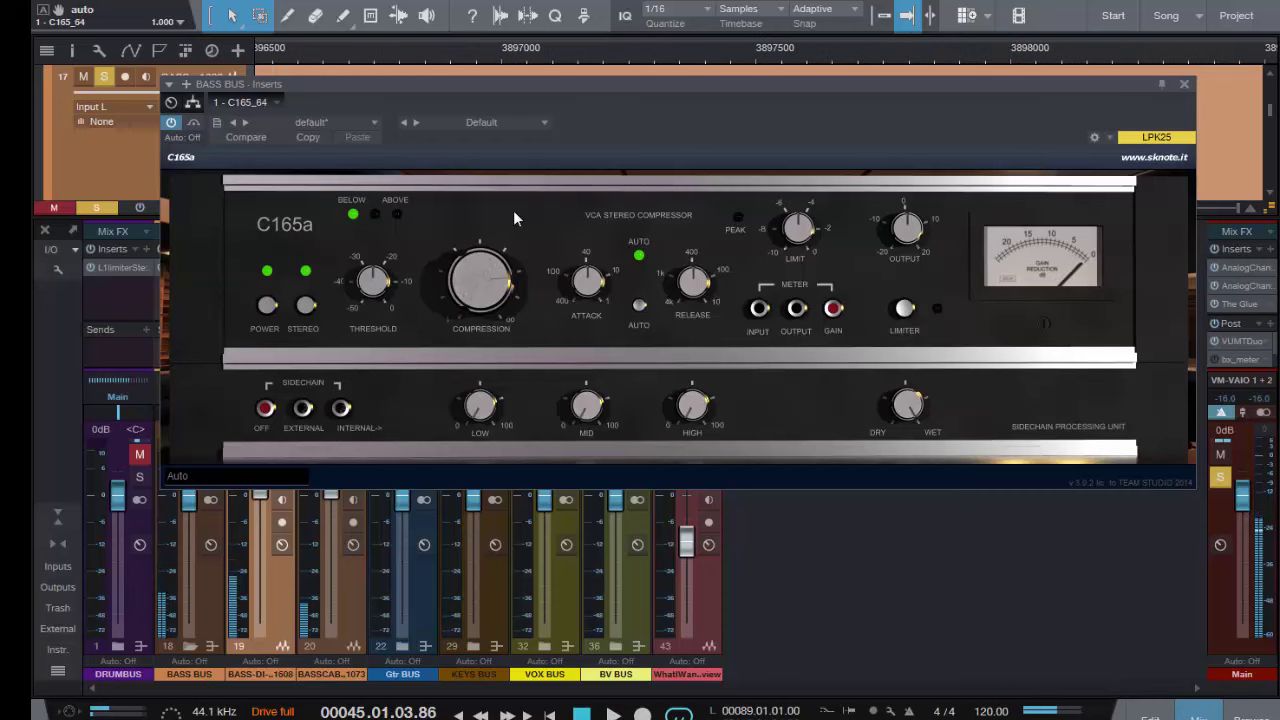
{"action": "left_click", "coordinate": [1184, 84]}
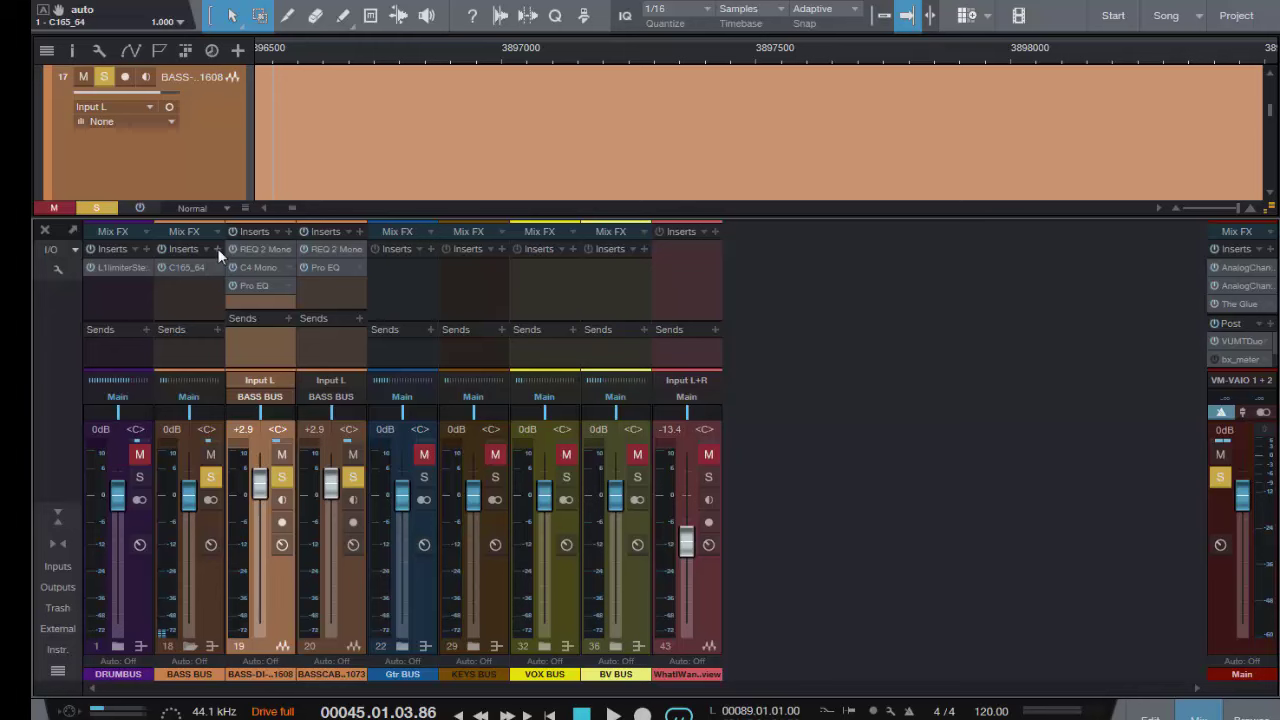
- Insert RBass Mono on the BASS-DI channel via an 'rbass' search
{"action": "left_click", "coordinate": [289, 231]}
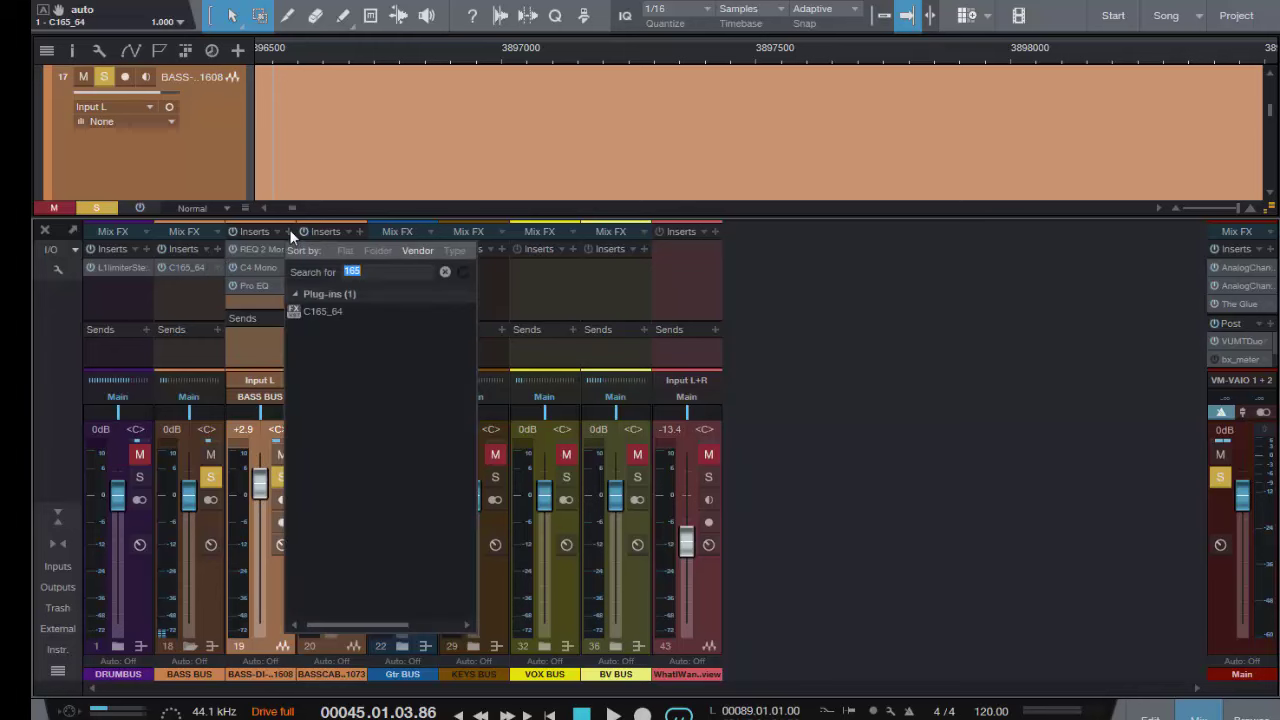
{"action": "type", "text": "rbass"}
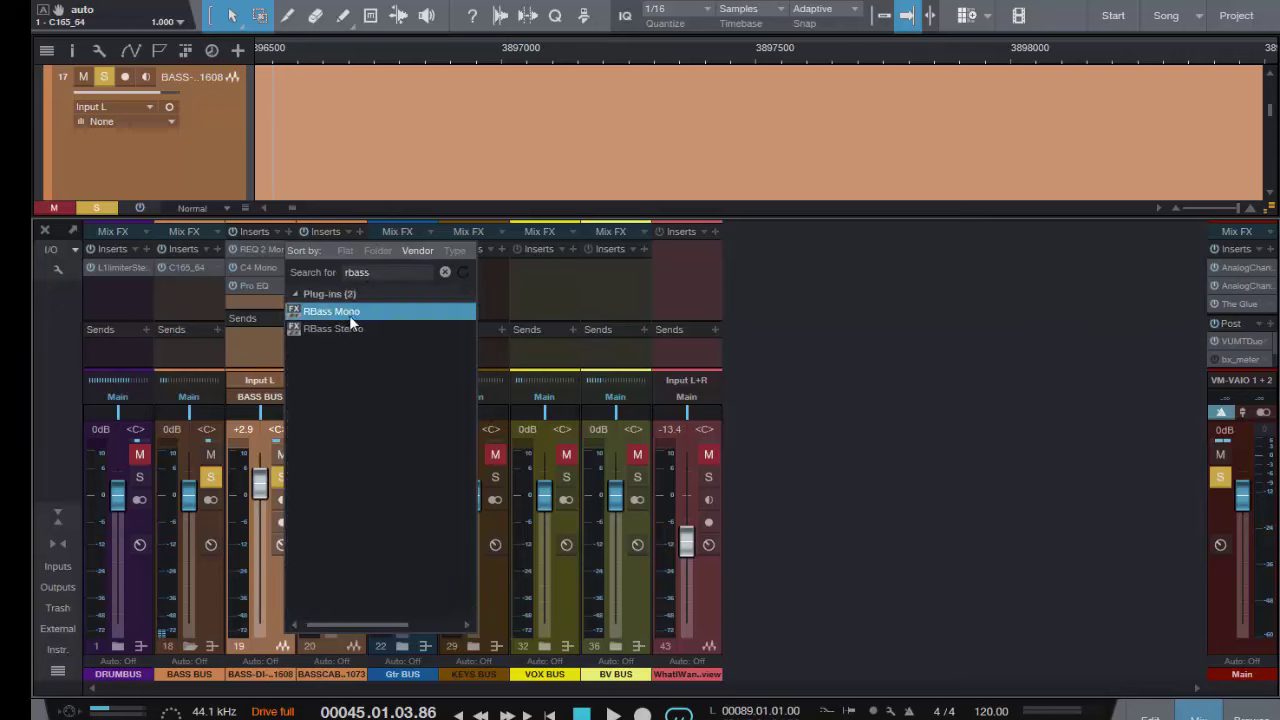
{"action": "left_click", "coordinate": [349, 312]}
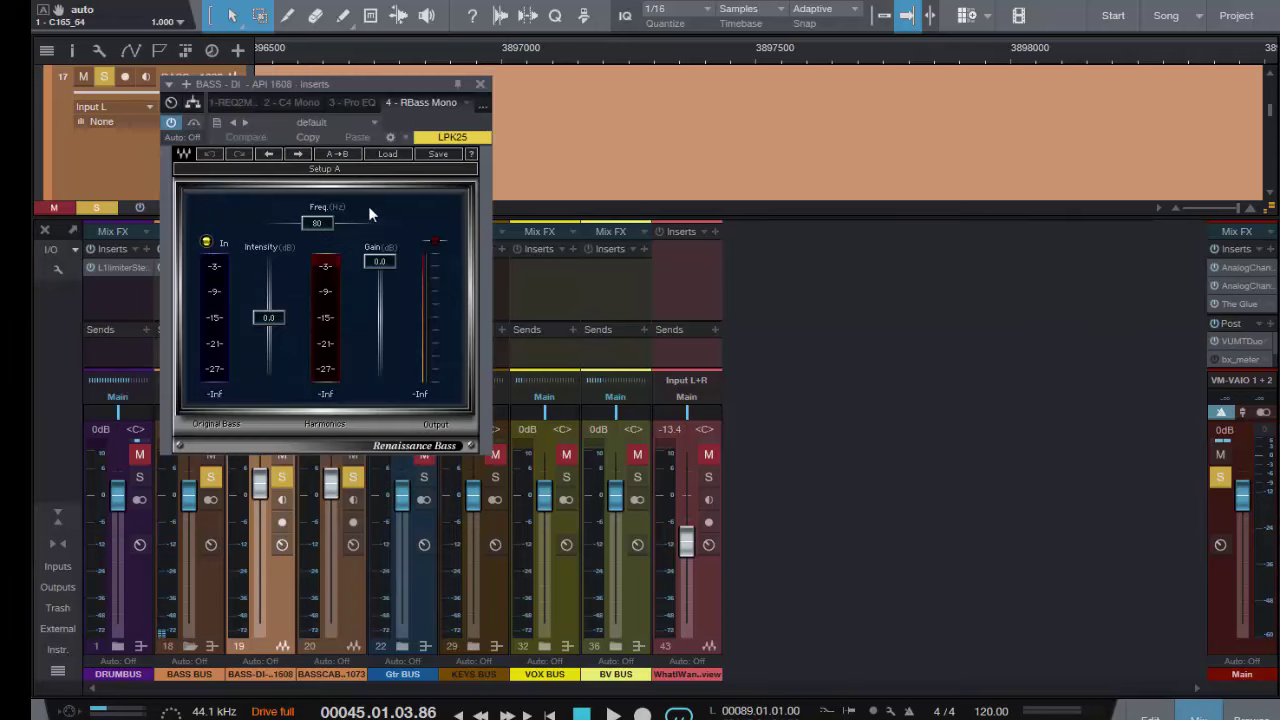
- A/B the Renaissance Bass effect during playback, leave it active, and close its window
{"action": "key", "text": "space"}
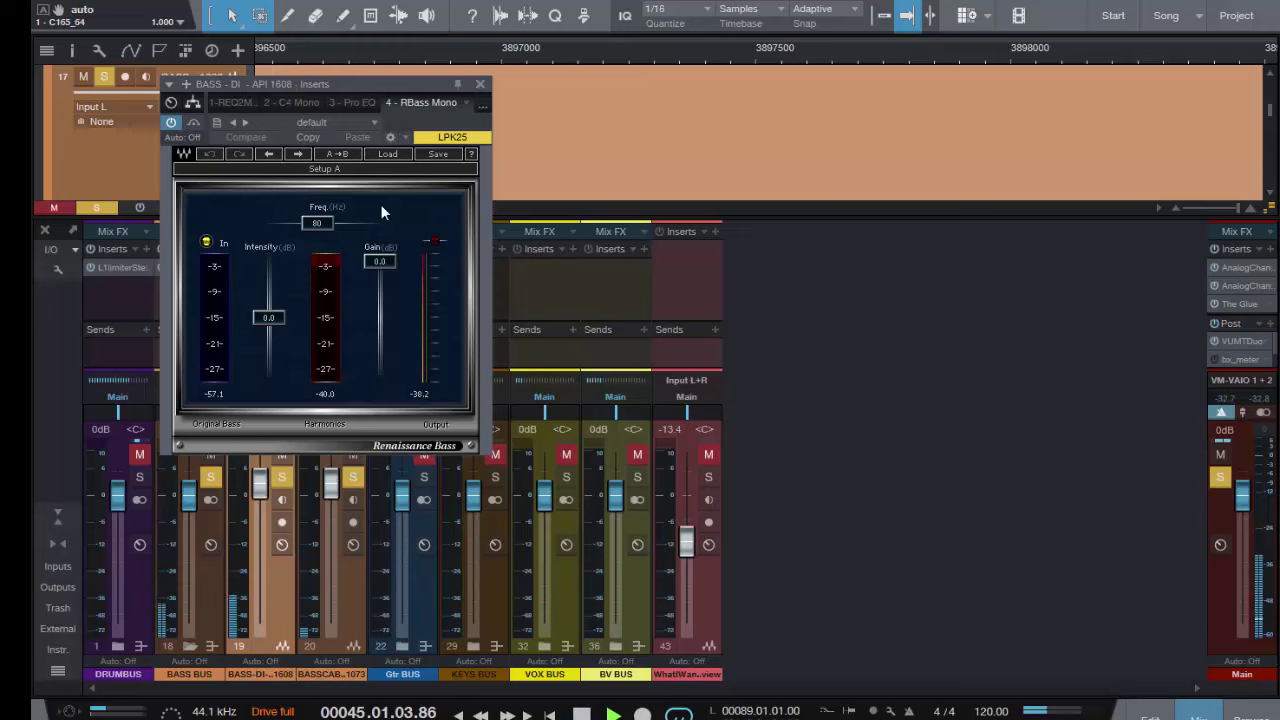
{"action": "left_click", "coordinate": [193, 124]}
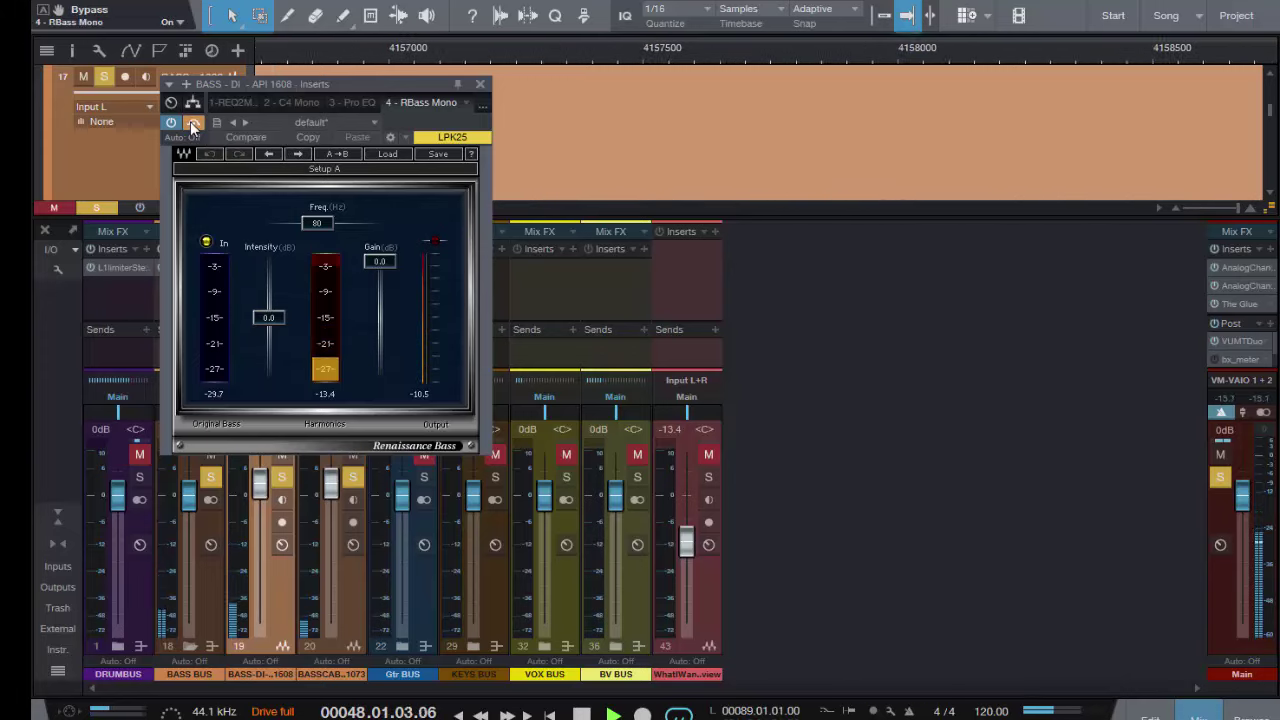
{"action": "left_click", "coordinate": [193, 124]}
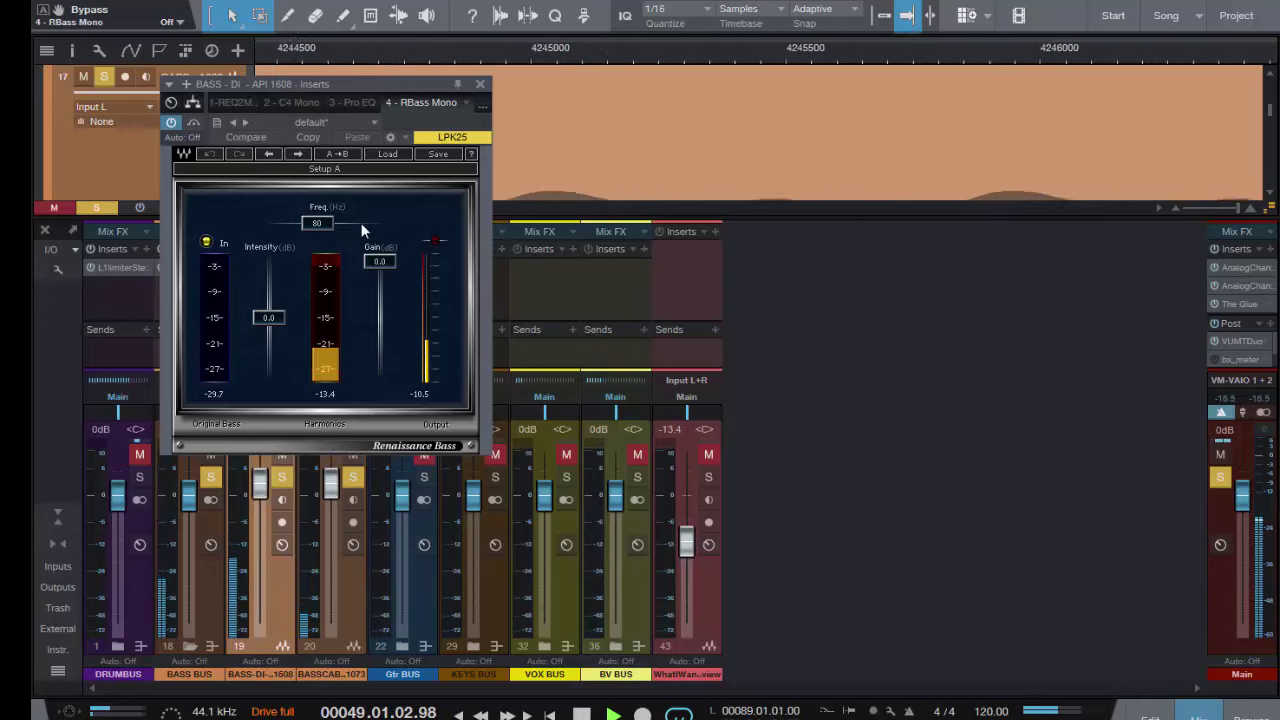
{"action": "left_click", "coordinate": [481, 83]}
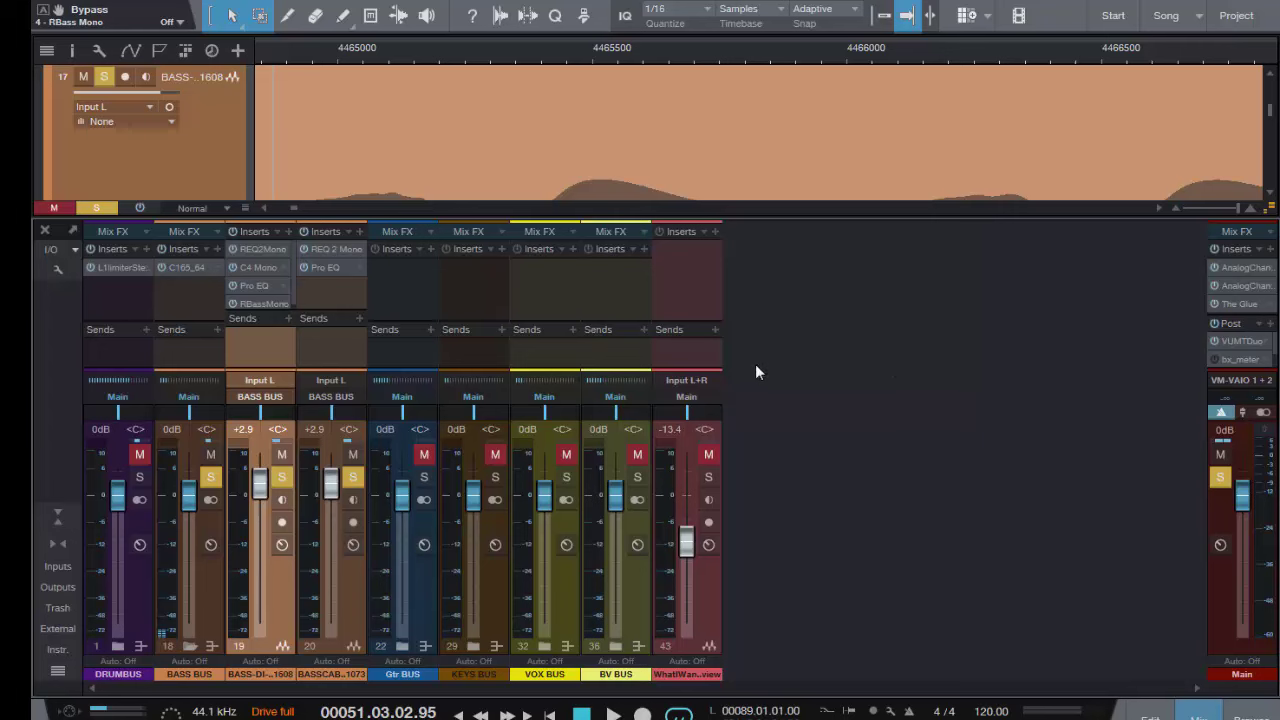
- Remove the RBass Mono and Pro EQ inserts from the BASS-DI channel
{"action": "right_click", "coordinate": [280, 301]}
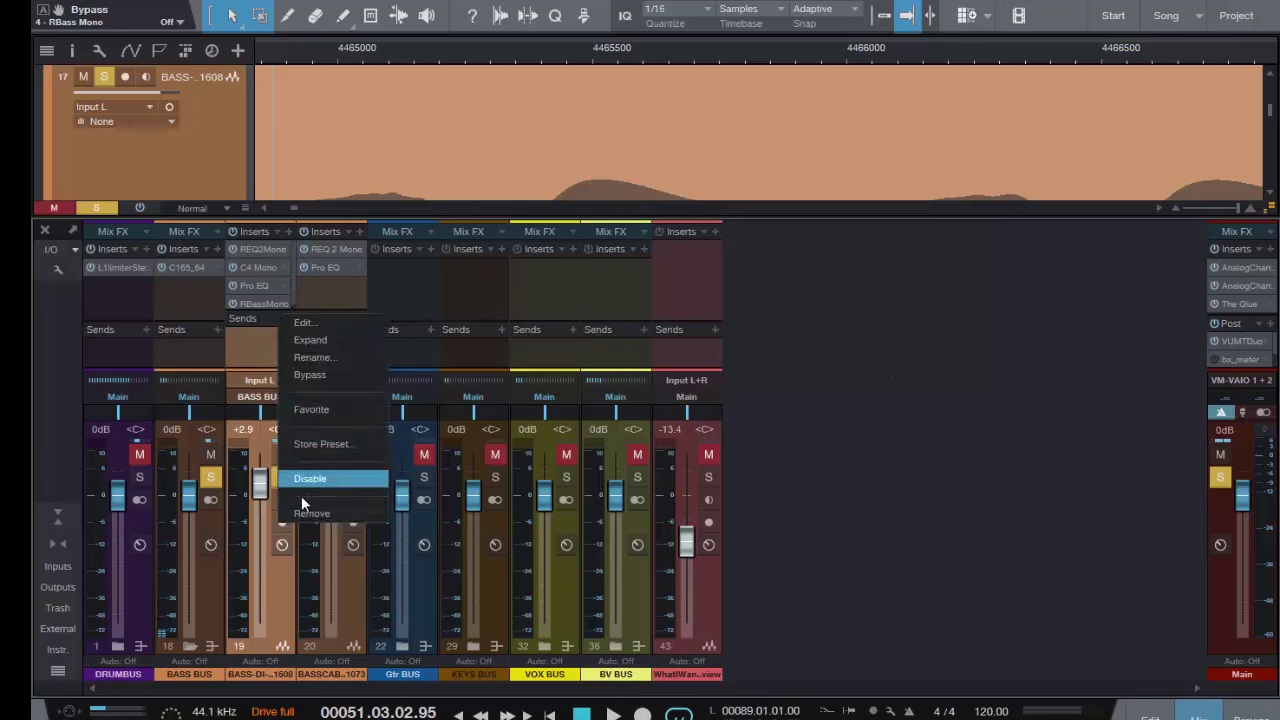
{"action": "left_click", "coordinate": [306, 516]}
{"action": "right_click", "coordinate": [290, 287]}
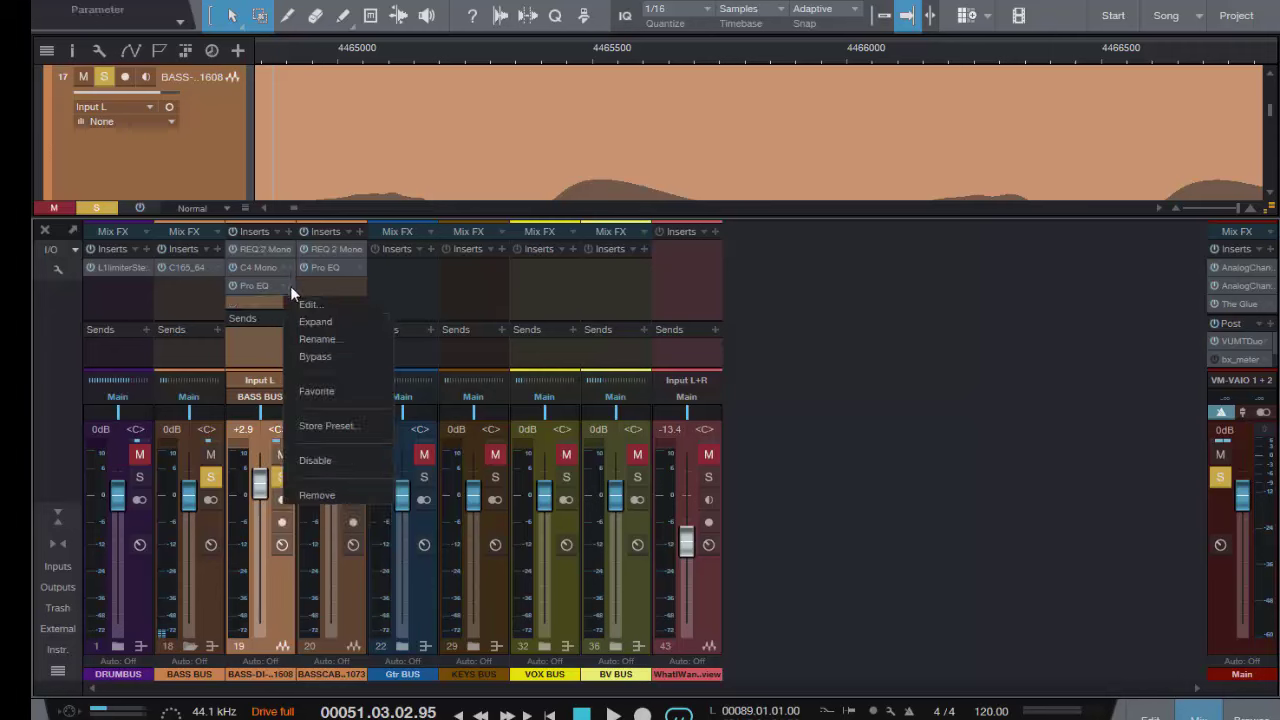
{"action": "left_click", "coordinate": [318, 496]}
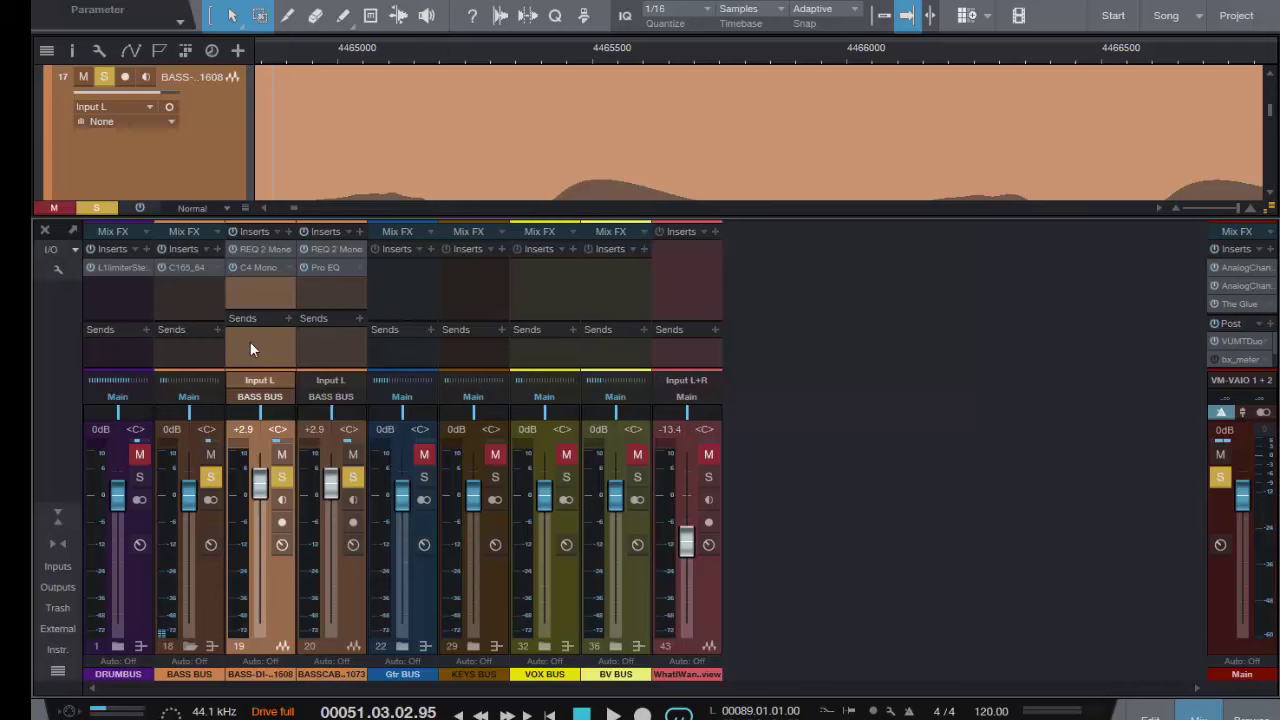
- Inspect the REQ 2 Mono and C4 Mono settings (low crossover 226 Hz), then close the editor
{"action": "left_click", "coordinate": [269, 247]}
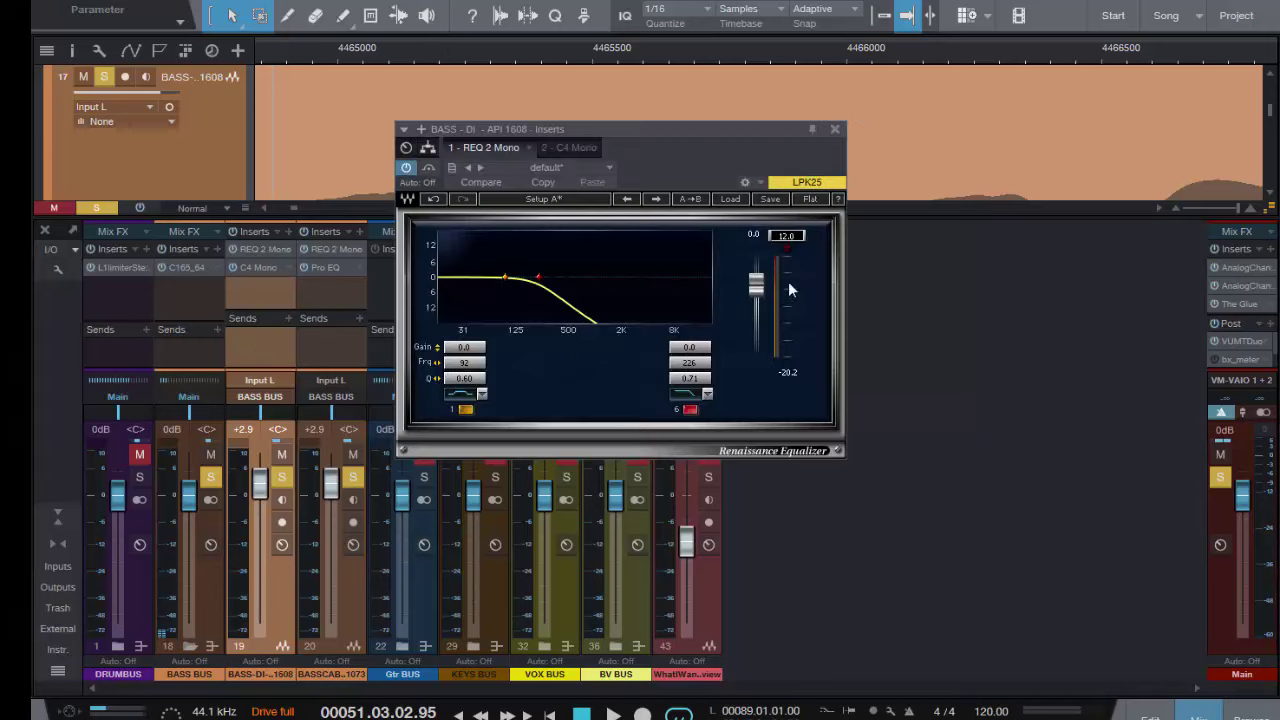
{"action": "left_click", "coordinate": [333, 248]}
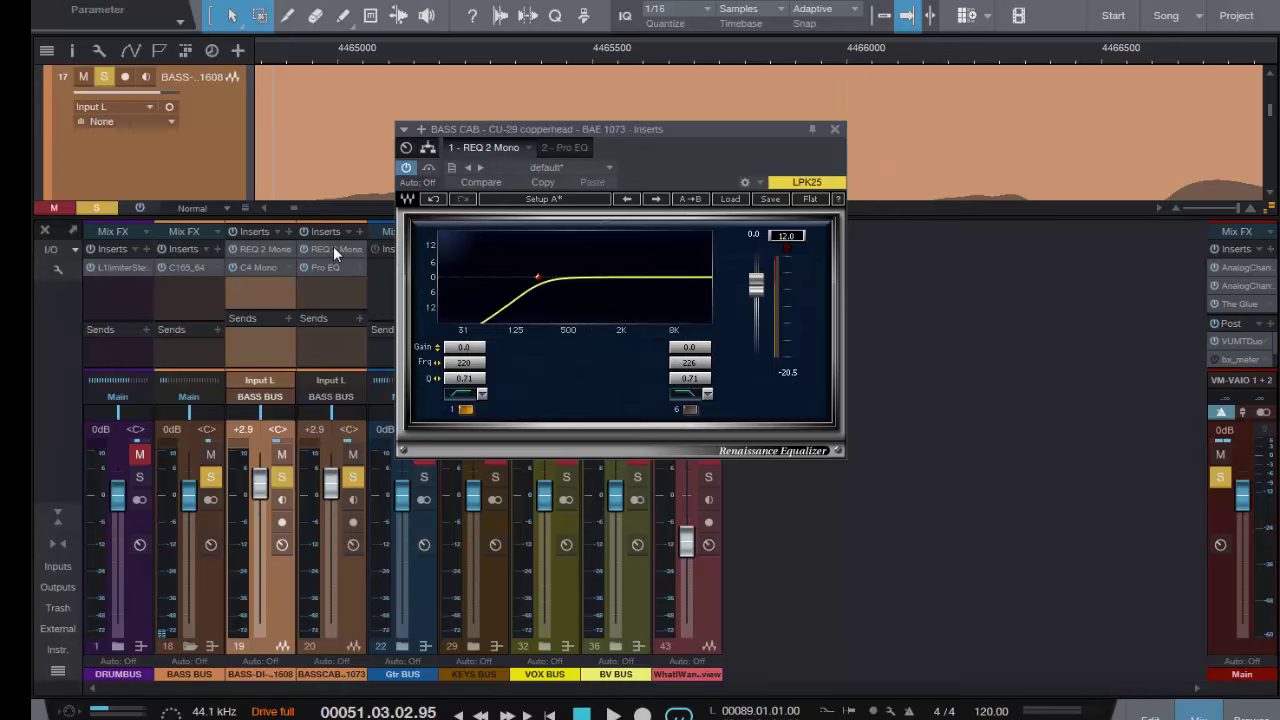
{"action": "left_click", "coordinate": [259, 267]}
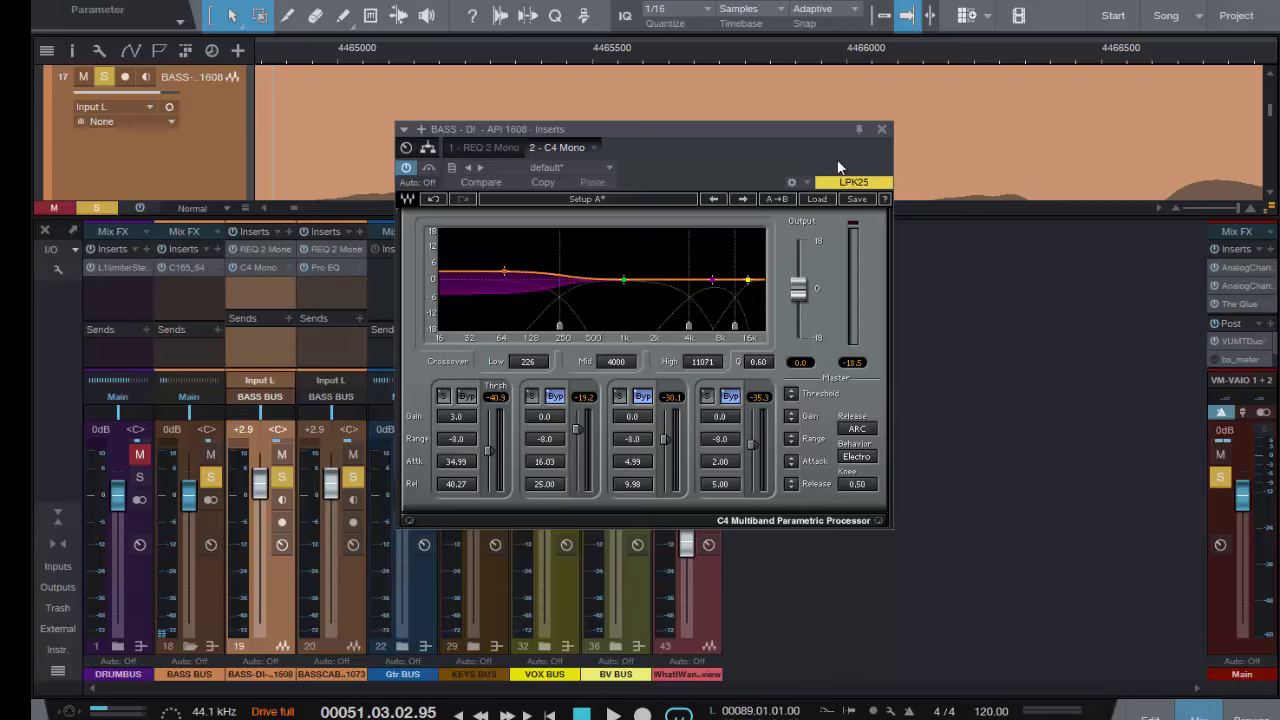
{"action": "left_click", "coordinate": [881, 129]}
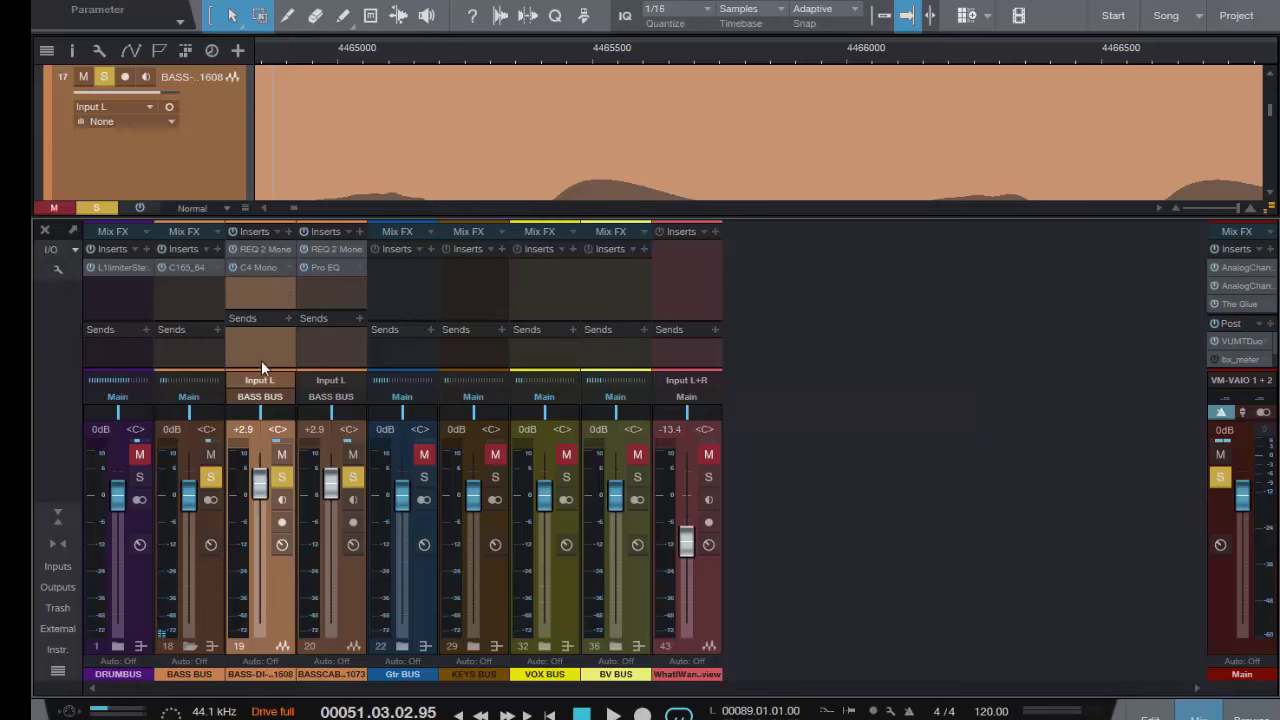
- Hide the BASS CAB channel from the mixer, then select the BASS-DI channel
{"action": "left_click", "coordinate": [335, 346]}
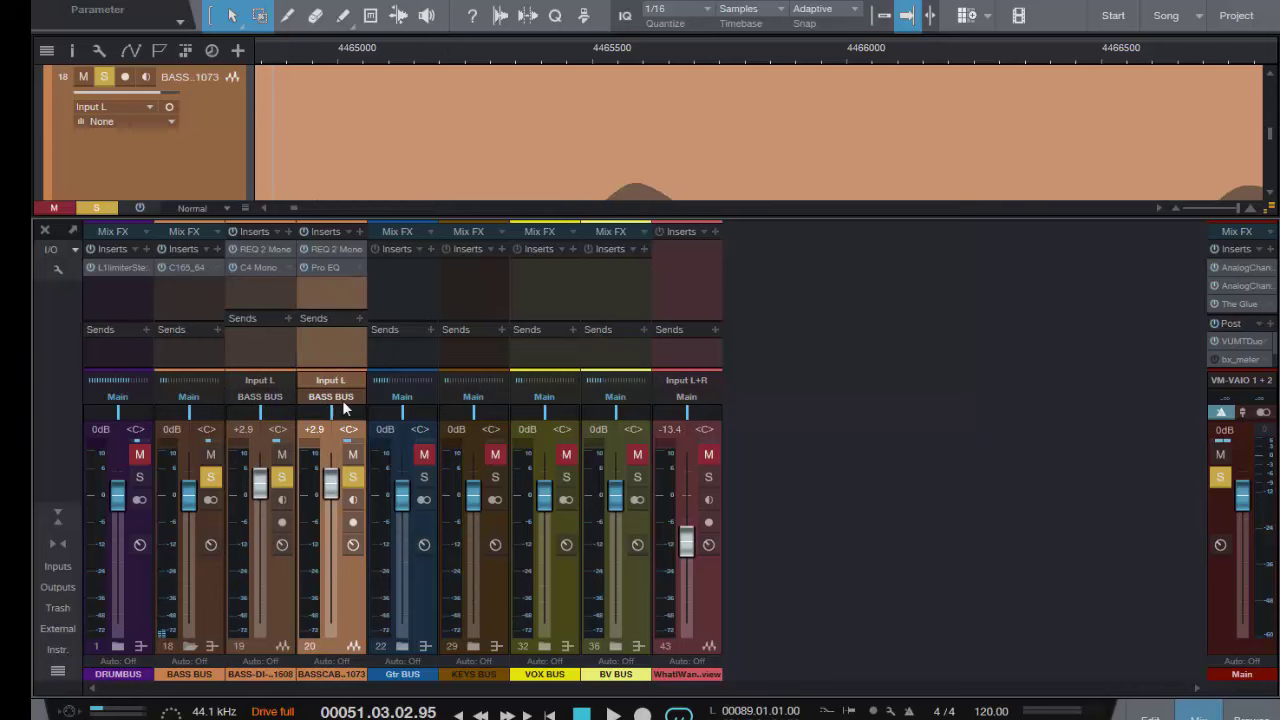
{"action": "right_click", "coordinate": [346, 592]}
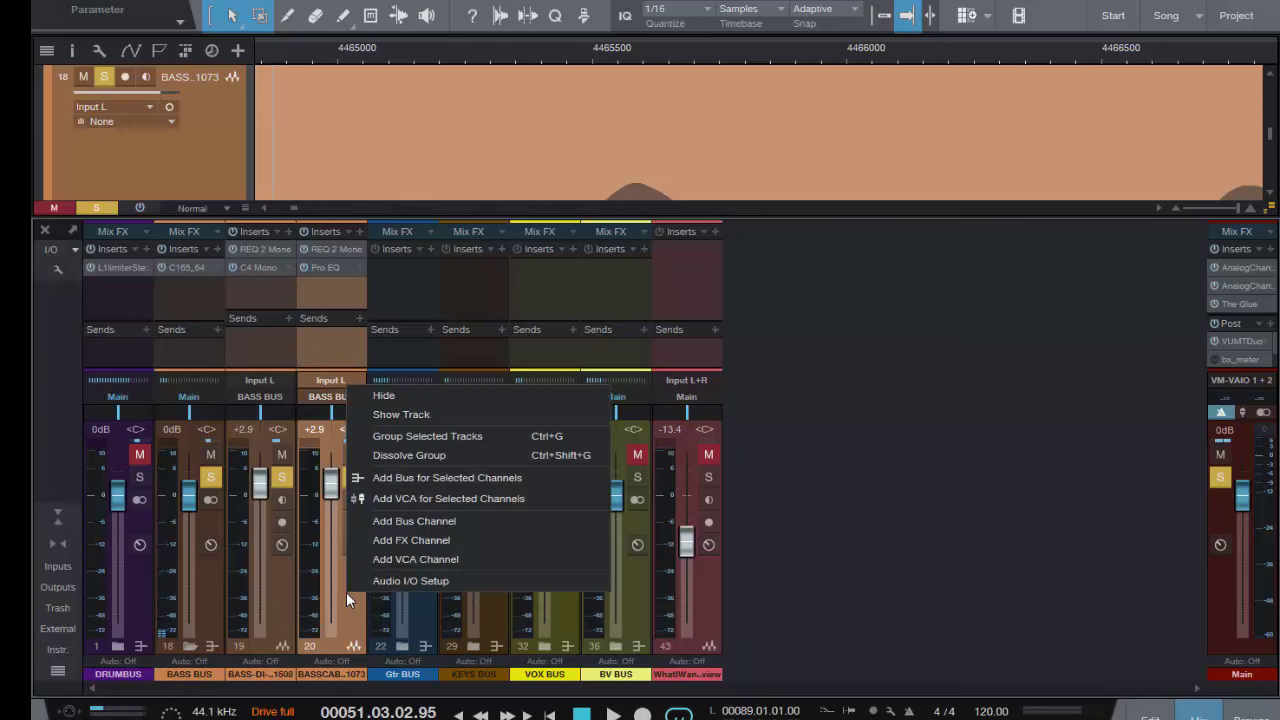
{"action": "left_click", "coordinate": [377, 392]}
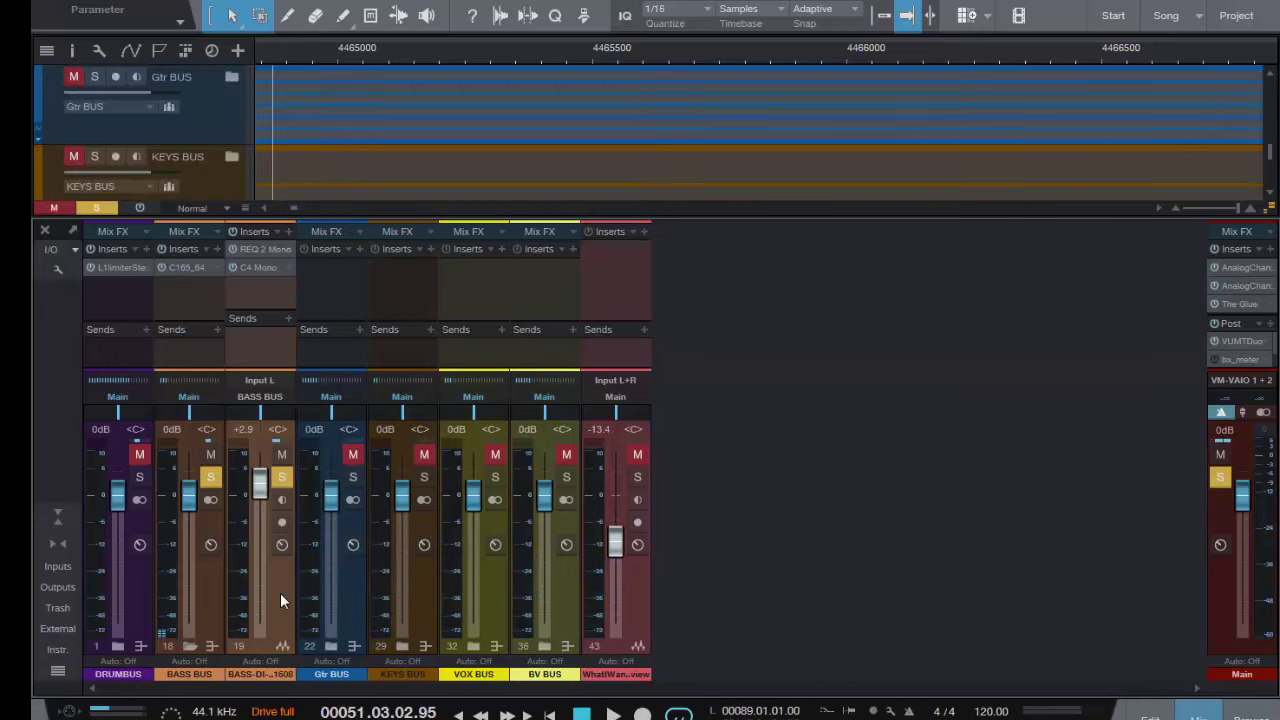
{"action": "left_click", "coordinate": [280, 593]}
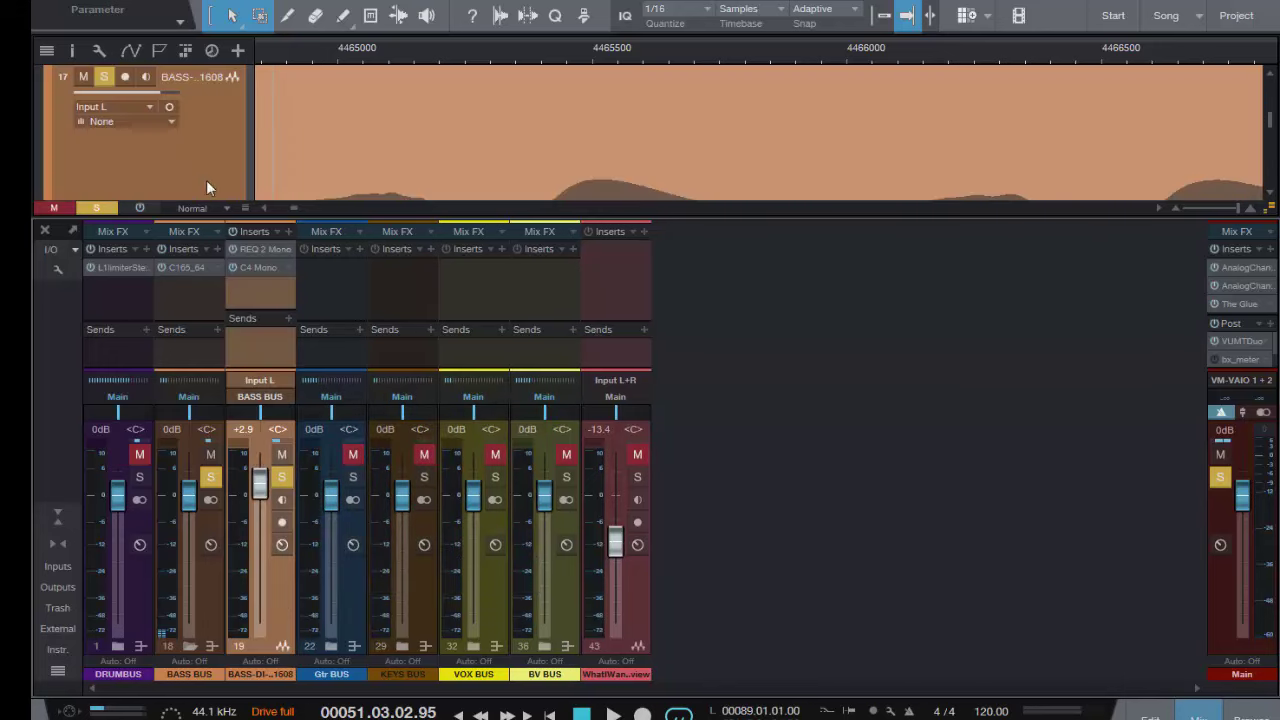
- Duplicate BASS-DI complete with effects, then remove C4 Mono and REQ 2 Mono from the copy
{"action": "right_click", "coordinate": [187, 139]}
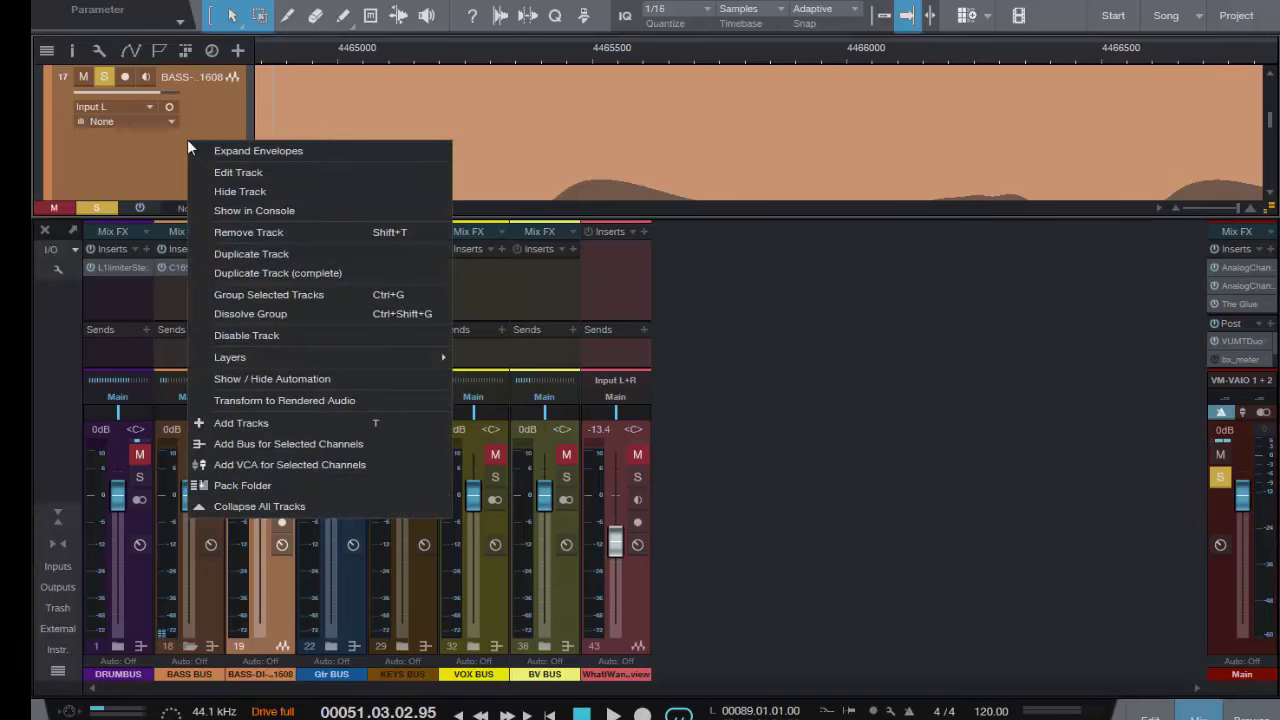
{"action": "left_click", "coordinate": [306, 272]}
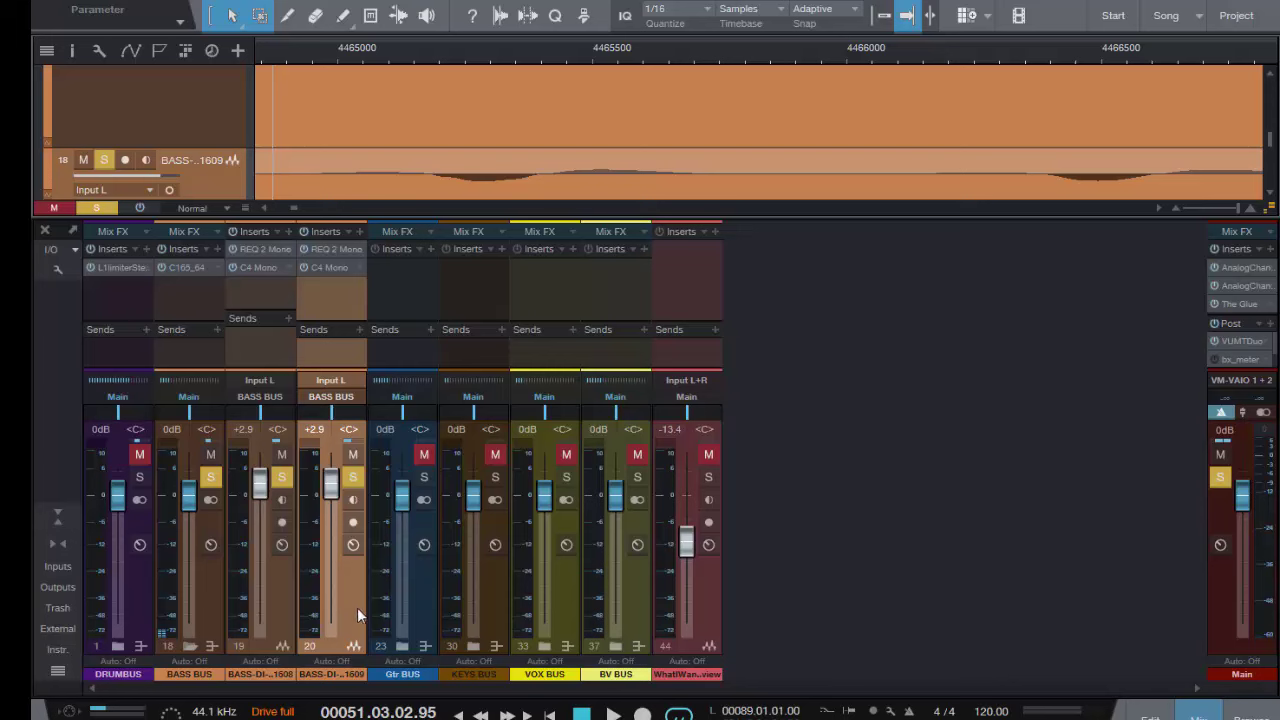
{"action": "left_click", "coordinate": [357, 266]}
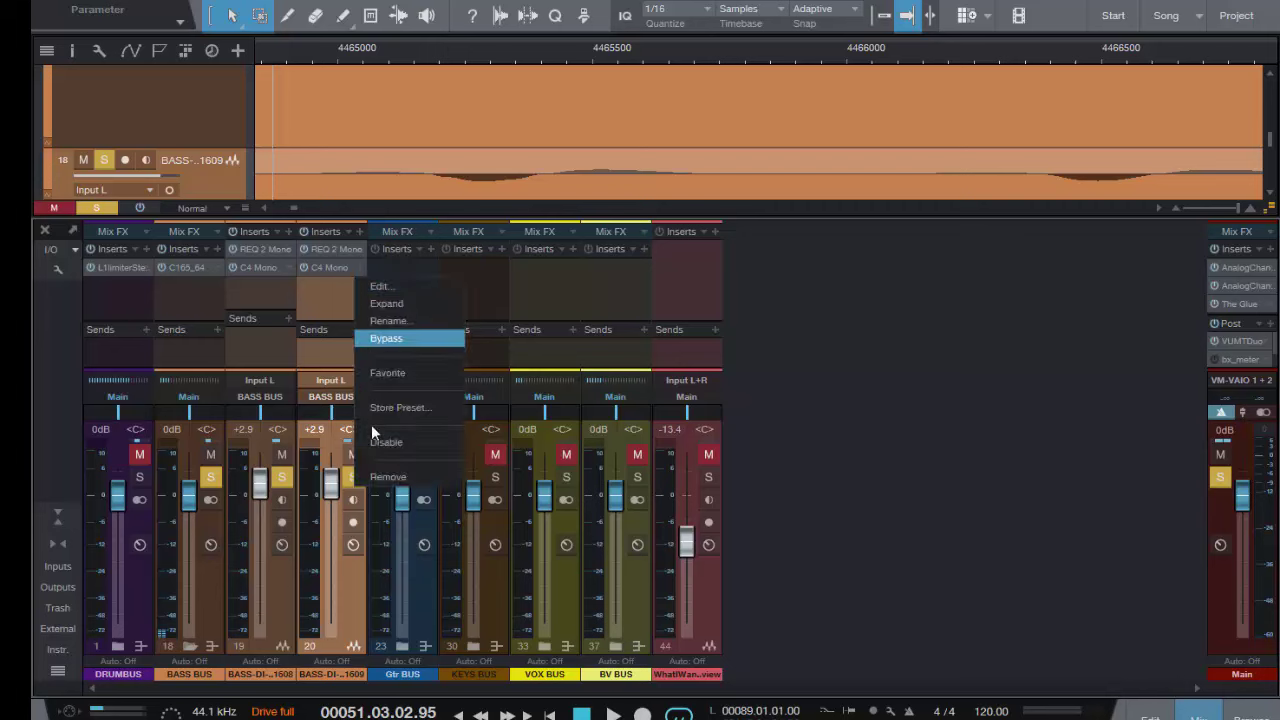
{"action": "left_click", "coordinate": [388, 476]}
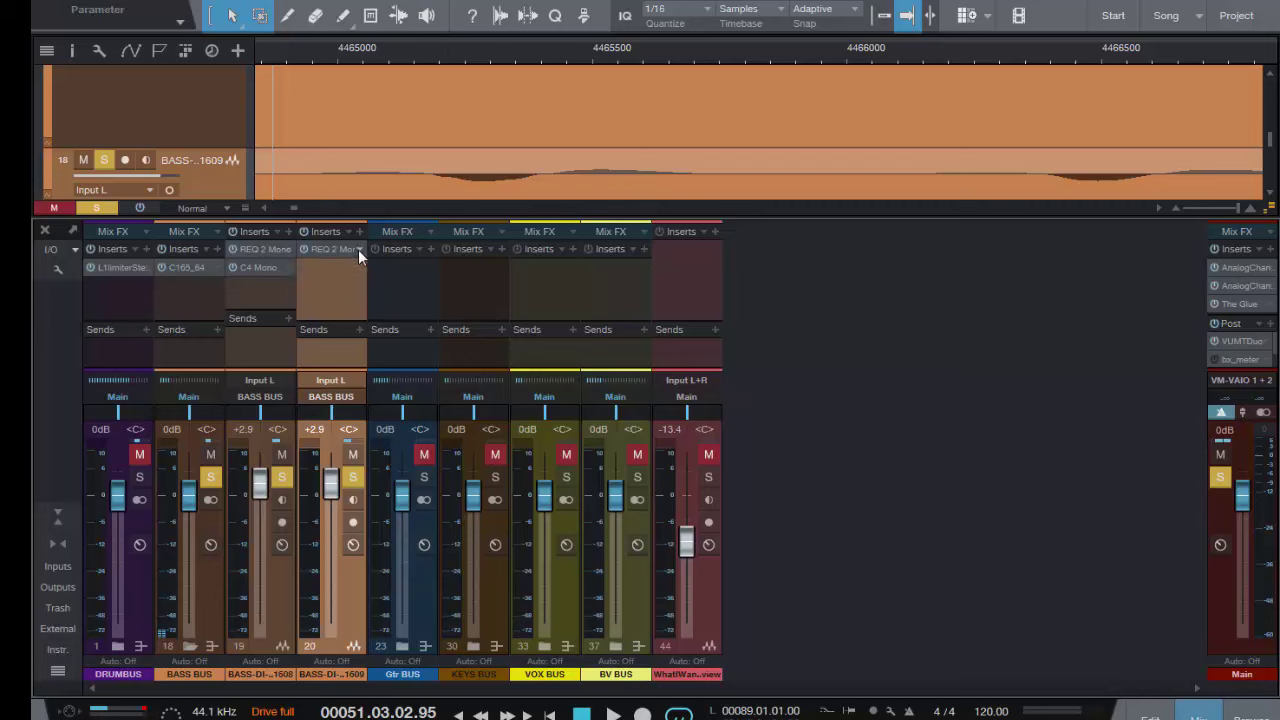
{"action": "left_click", "coordinate": [359, 248]}
{"action": "left_click", "coordinate": [355, 366]}
- Copy REQ 2 Mono onto the duplicate, disable band 6, and make band 1 a 222 Hz high-pass
{"action": "left_click_drag", "start_coordinate": [268, 247], "coordinate": [329, 257]}
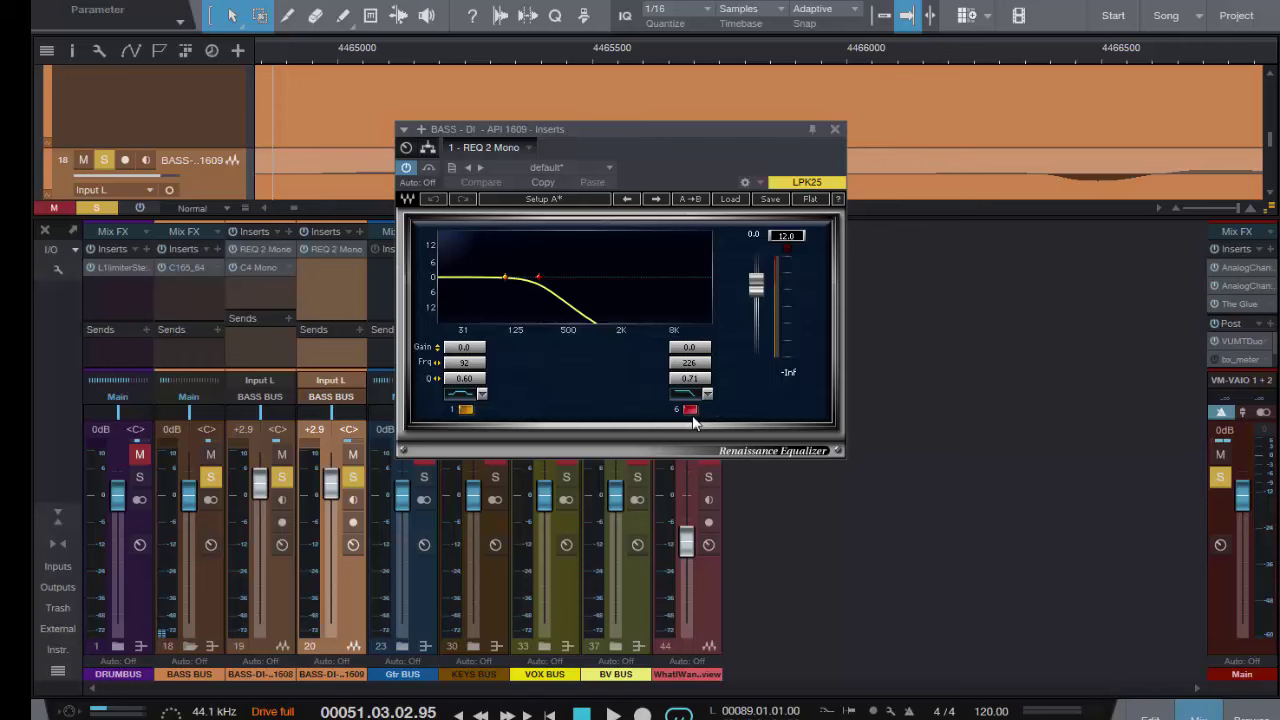
{"action": "left_click", "coordinate": [690, 409]}
{"action": "left_click", "coordinate": [467, 409]}
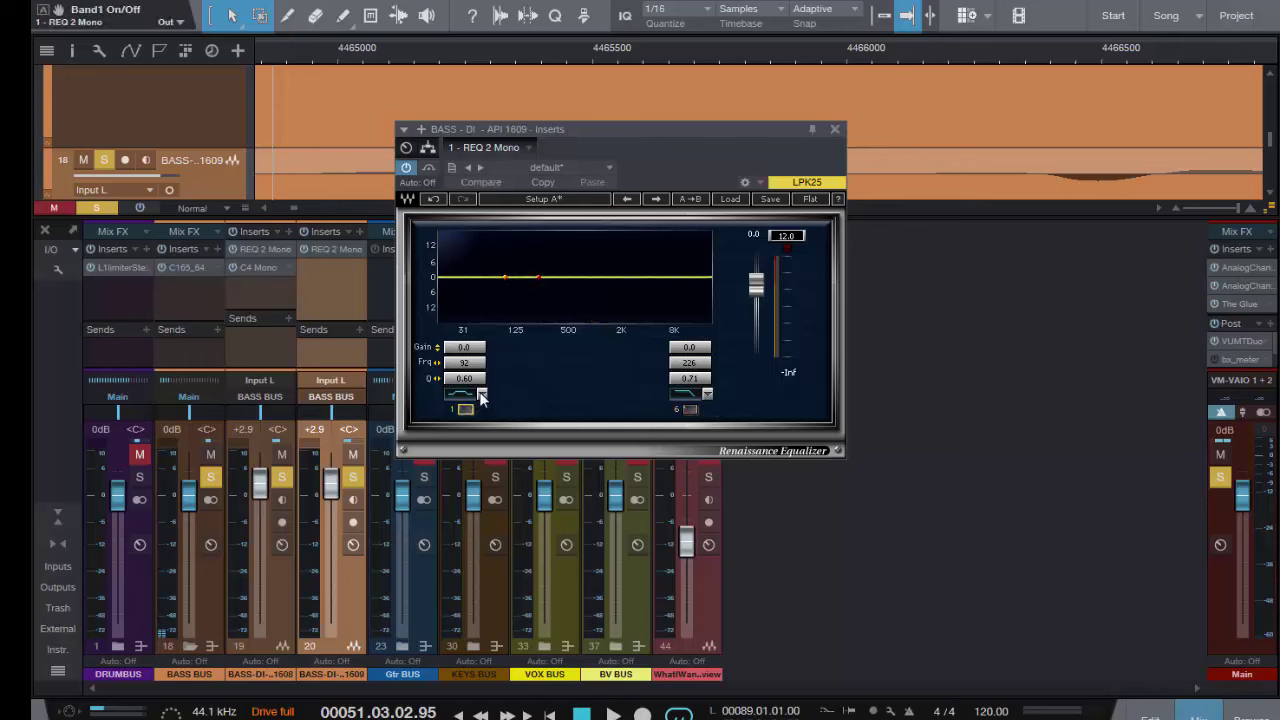
{"action": "left_click", "coordinate": [465, 409]}
{"action": "left_click", "coordinate": [482, 394]}
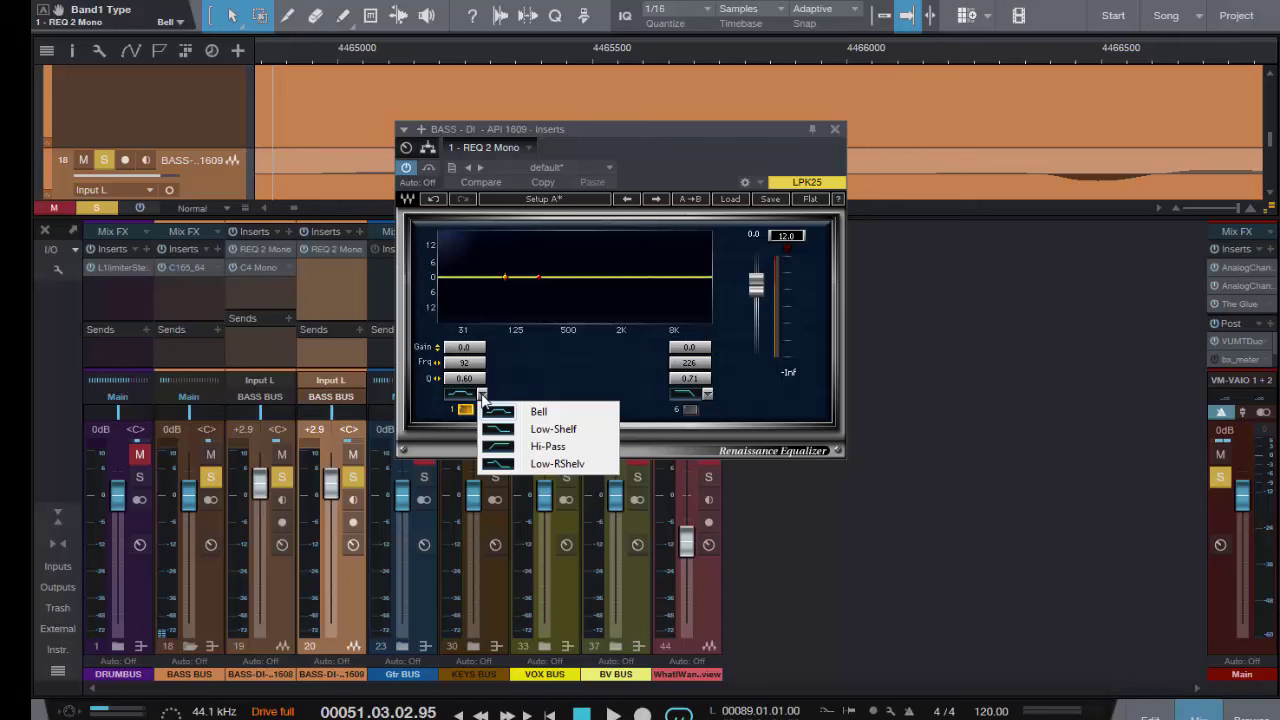
{"action": "left_click", "coordinate": [545, 446]}
{"action": "mouse_move", "coordinate": [470, 366]}
{"action": "left_mouse_down"}
{"action": "mouse_move", "coordinate": [470, 315]}
{"action": "mouse_move", "coordinate": [470, 345]}
{"action": "left_mouse_up"}
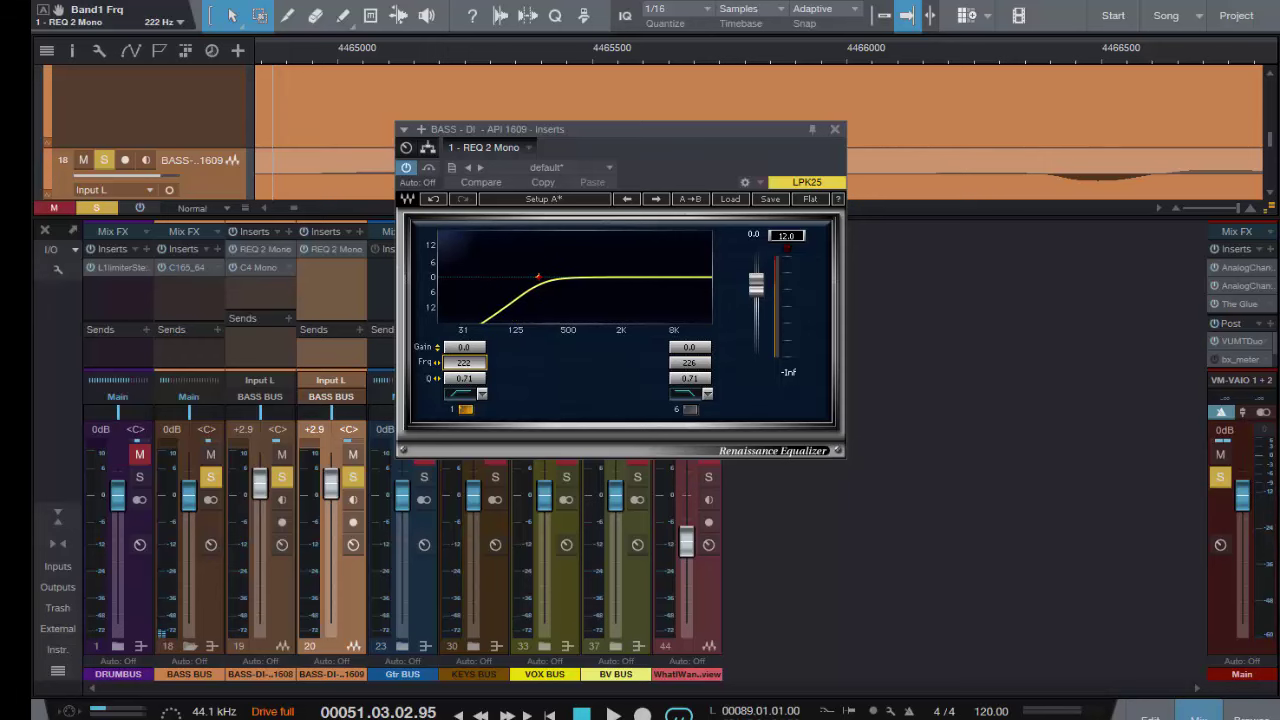
{"action": "left_click", "coordinate": [835, 129]}
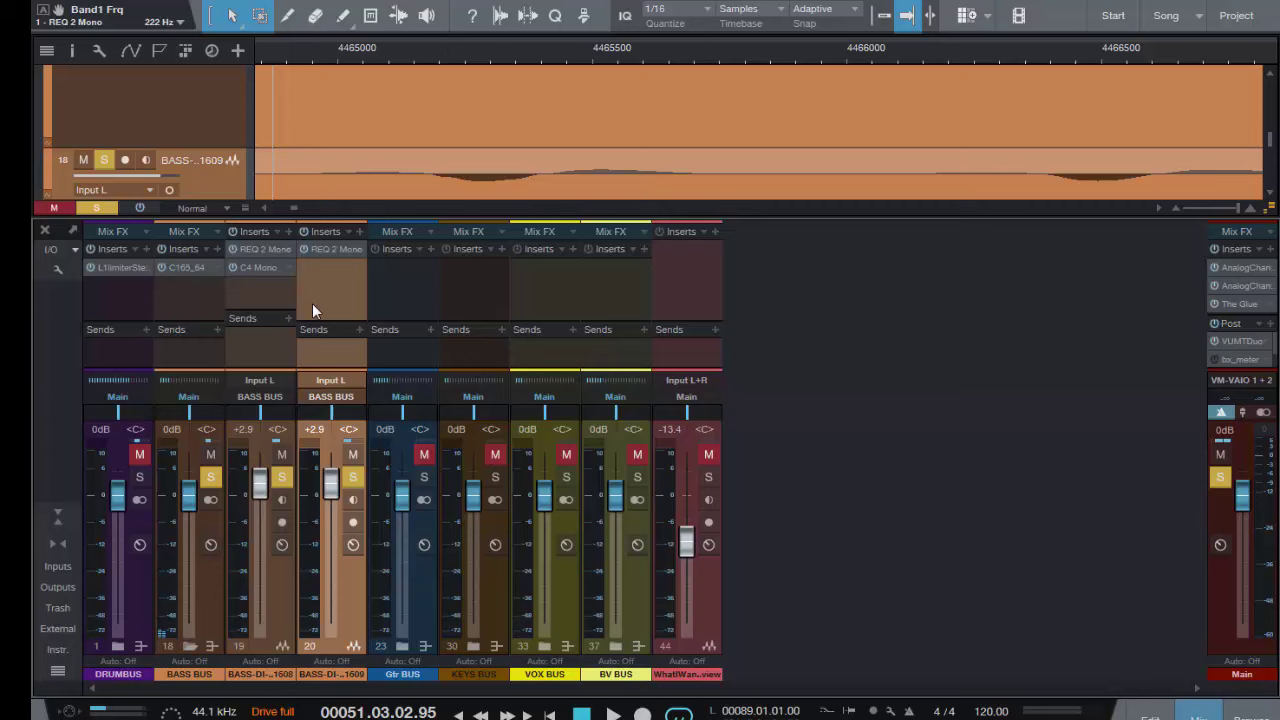
- Insert PreSonus RedlightDist after REQ 2 Mono on the BASS-DI copy (channel 20)
{"action": "left_click", "coordinate": [359, 231]}
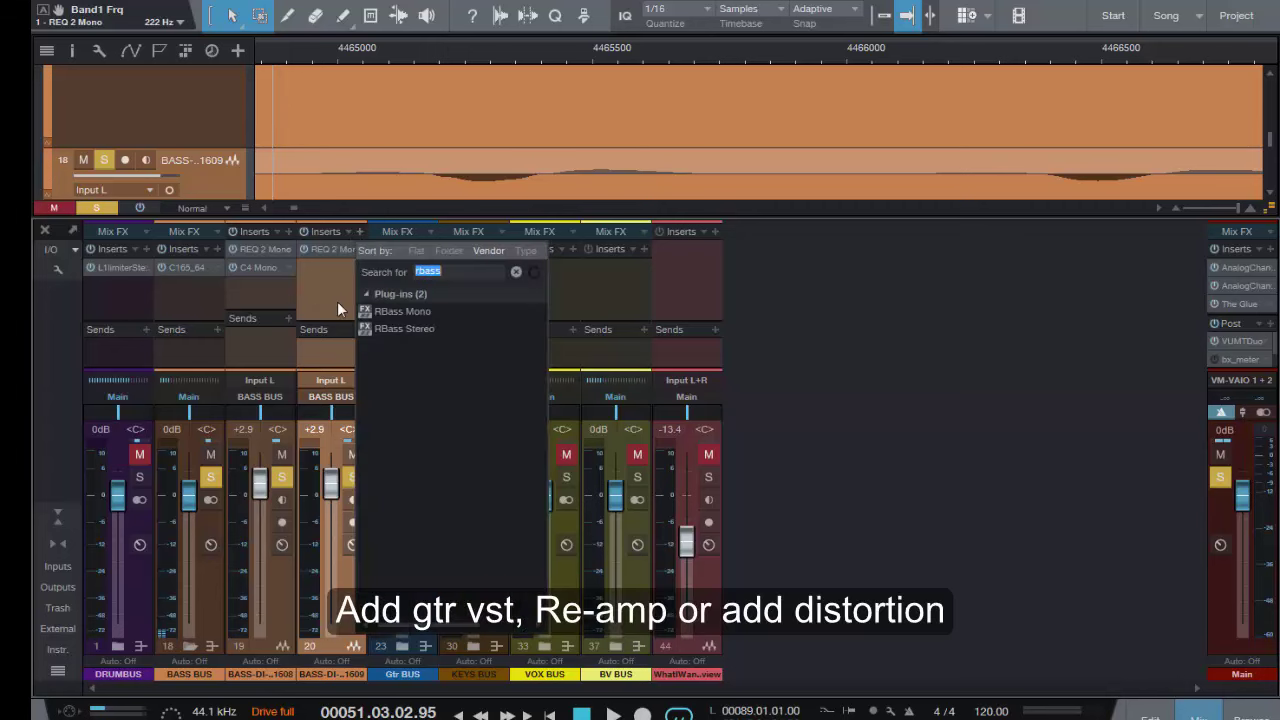
{"action": "left_click", "coordinate": [517, 272]}
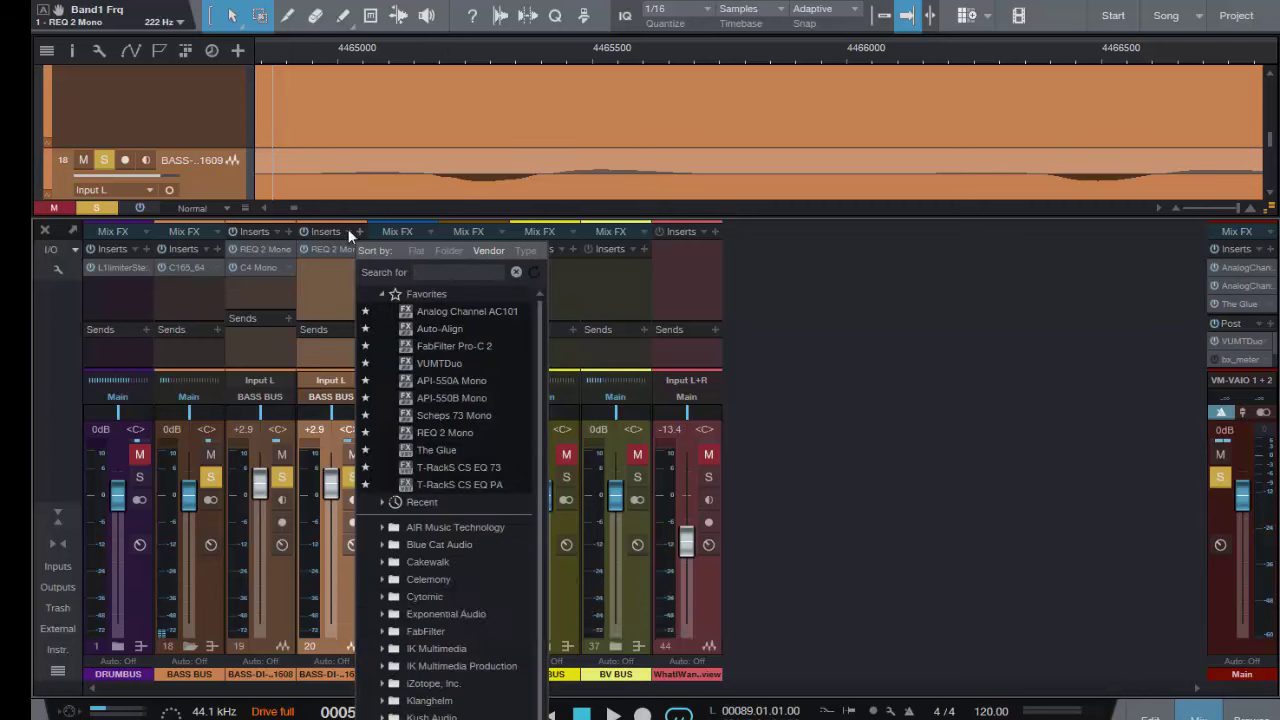
{"action": "scroll", "coordinate": [439, 576], "scroll_direction": "down", "scroll_amount": 1}
{"action": "left_click", "coordinate": [439, 573]}
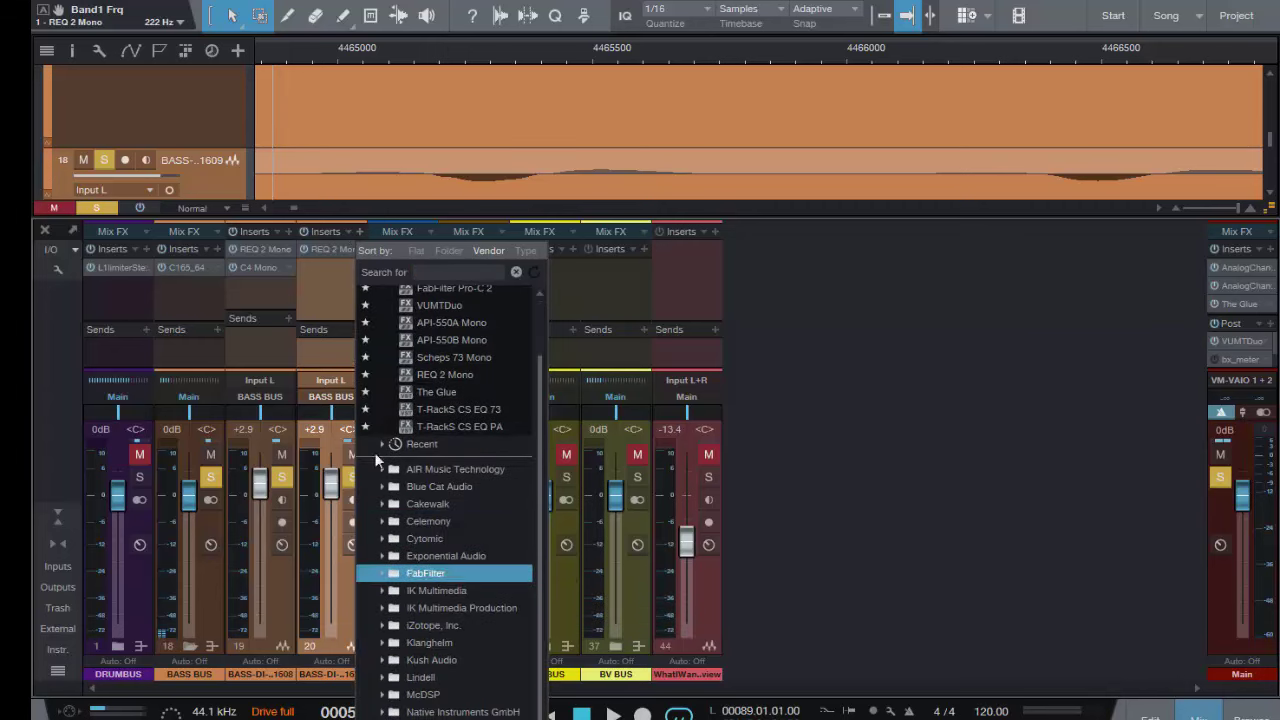
{"action": "left_click", "coordinate": [357, 233]}
{"action": "scroll", "coordinate": [505, 510], "scroll_direction": "down", "scroll_amount": 5}
{"action": "scroll", "coordinate": [485, 574], "scroll_direction": "down", "scroll_amount": 1}
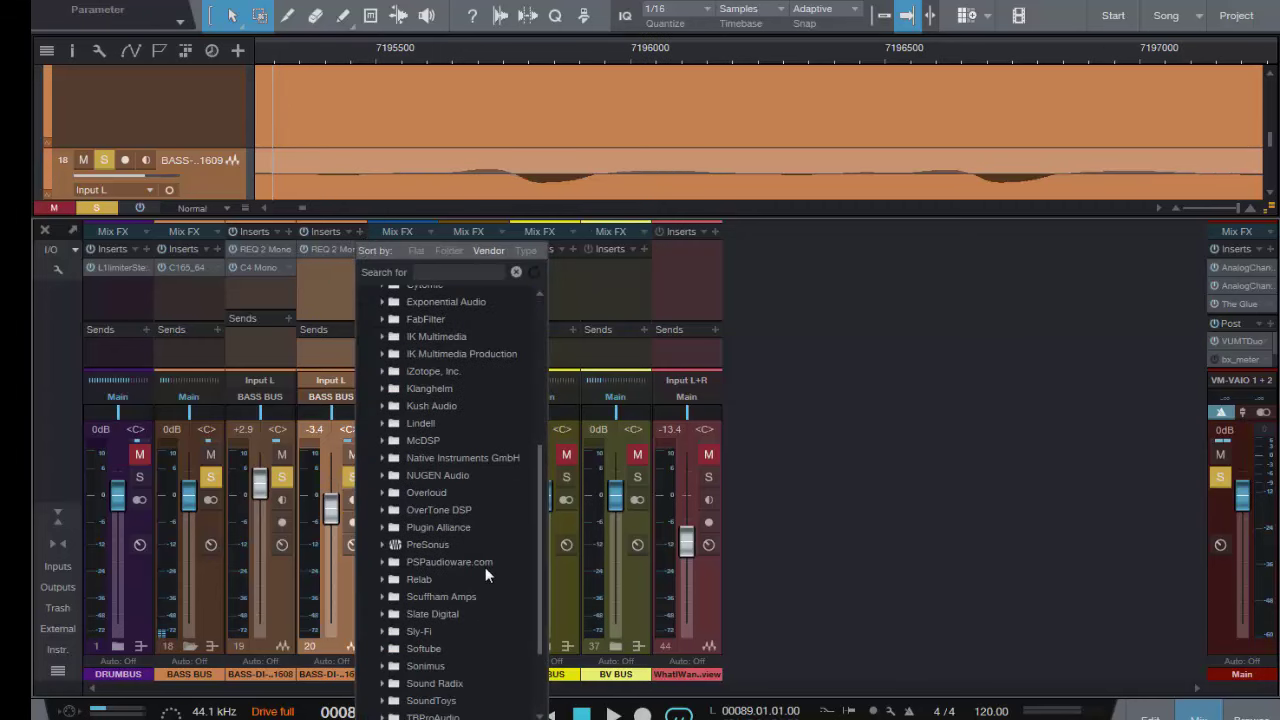
{"action": "left_click", "coordinate": [384, 546]}
{"action": "scroll", "coordinate": [495, 580], "scroll_direction": "down", "scroll_amount": 3}
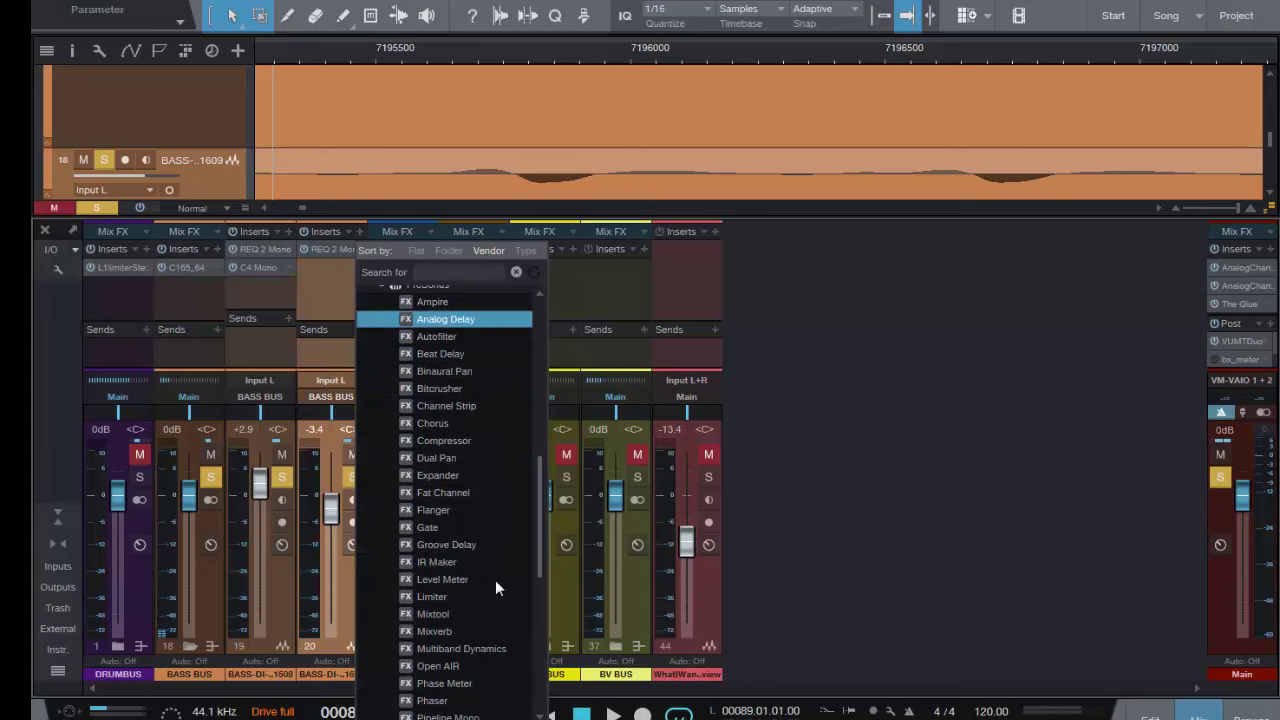
{"action": "scroll", "coordinate": [495, 580], "scroll_direction": "down", "scroll_amount": 4}
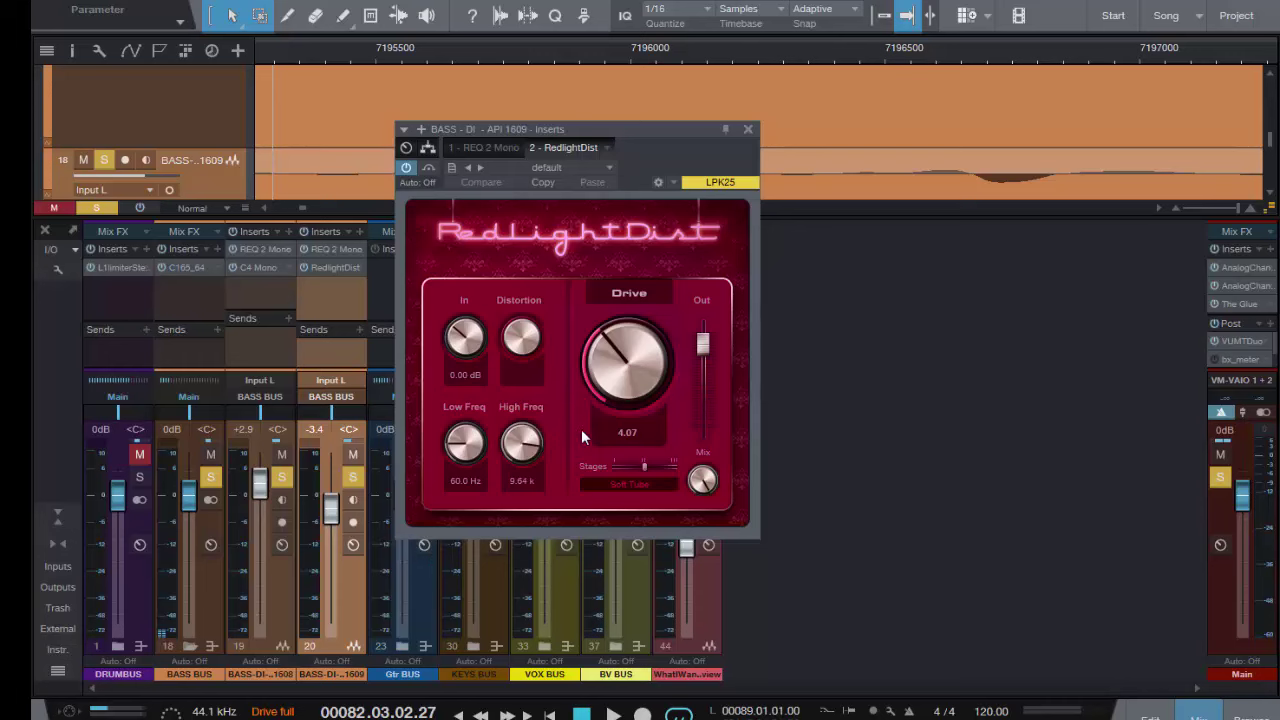
- Start playback and try RedlightDist's Fuzz stages with drive raised to about 5.5
{"action": "key", "text": "space"}
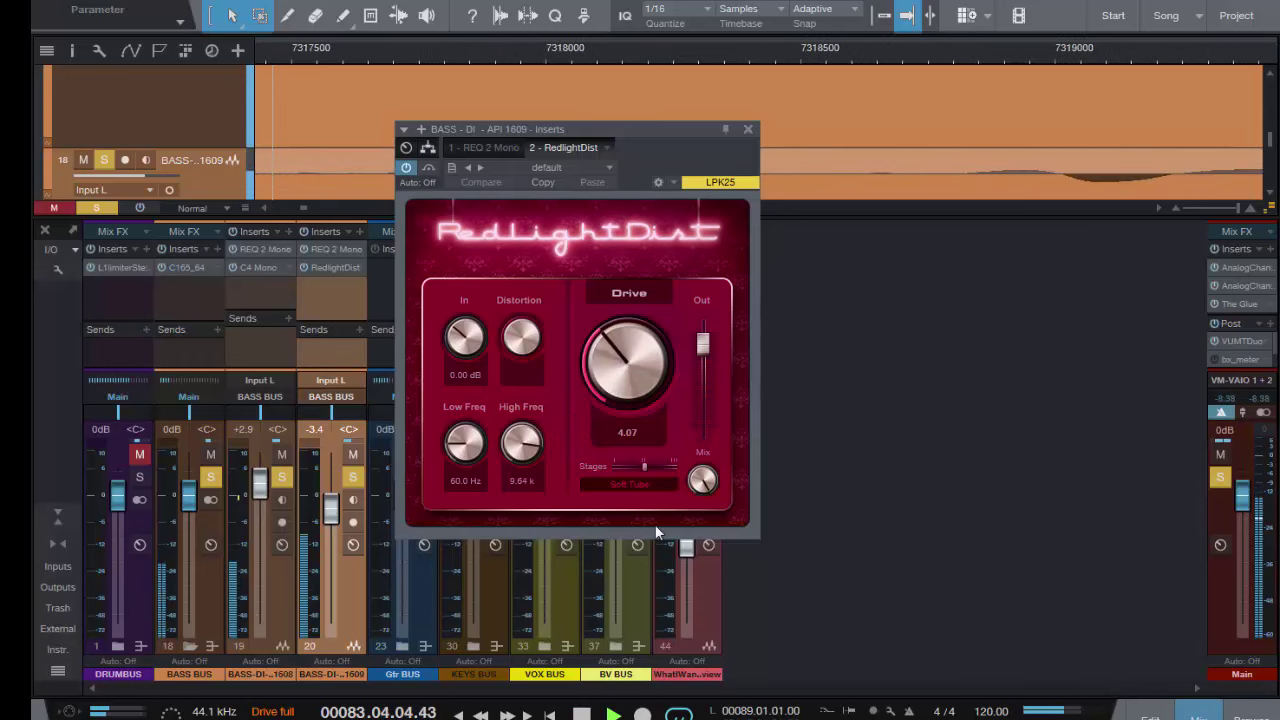
{"action": "left_click", "coordinate": [639, 482]}
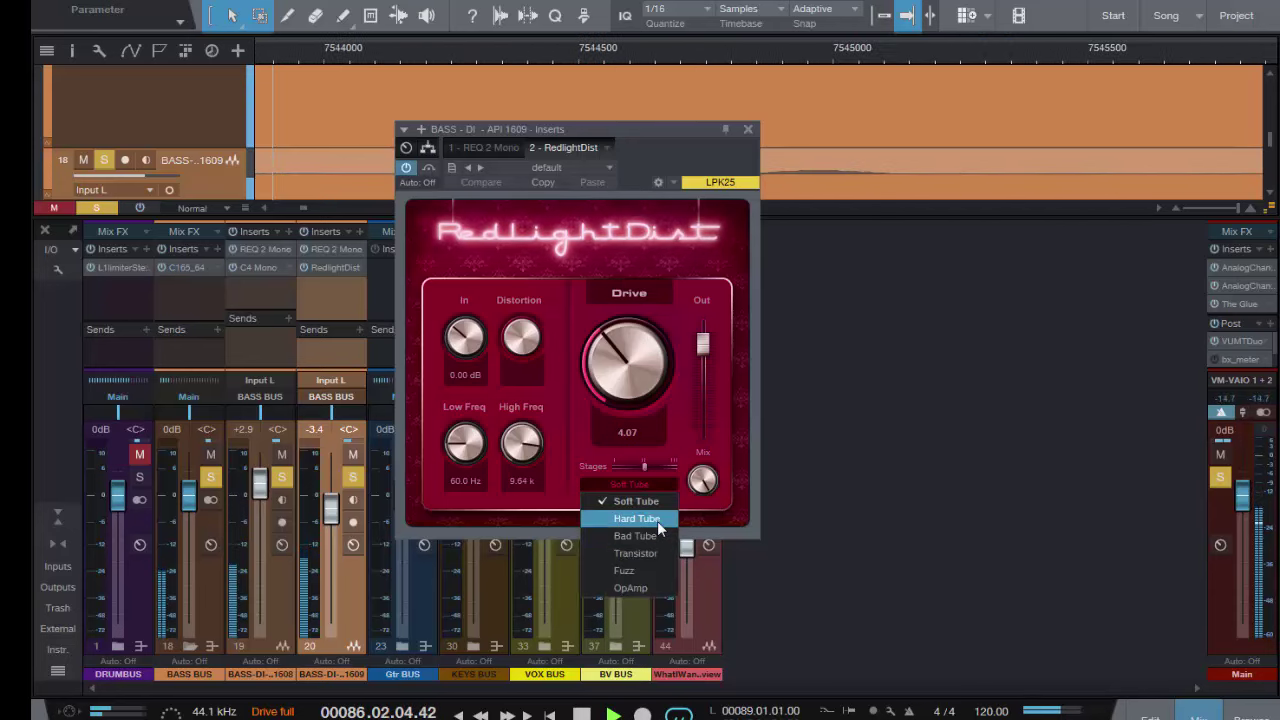
{"action": "left_click", "coordinate": [624, 570]}
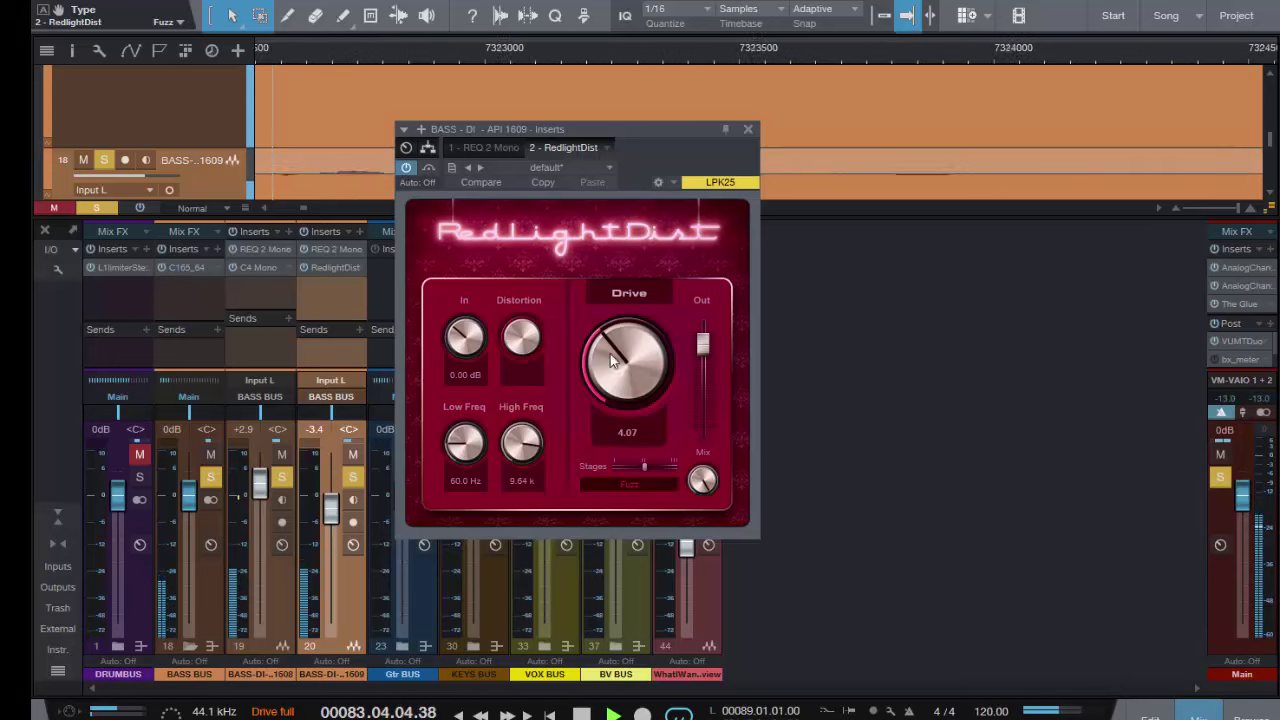
{"action": "mouse_move", "coordinate": [610, 354]}
{"action": "left_mouse_down"}
{"action": "mouse_move", "coordinate": [617, 320]}
{"action": "mouse_move", "coordinate": [616, 360]}
{"action": "left_mouse_up"}
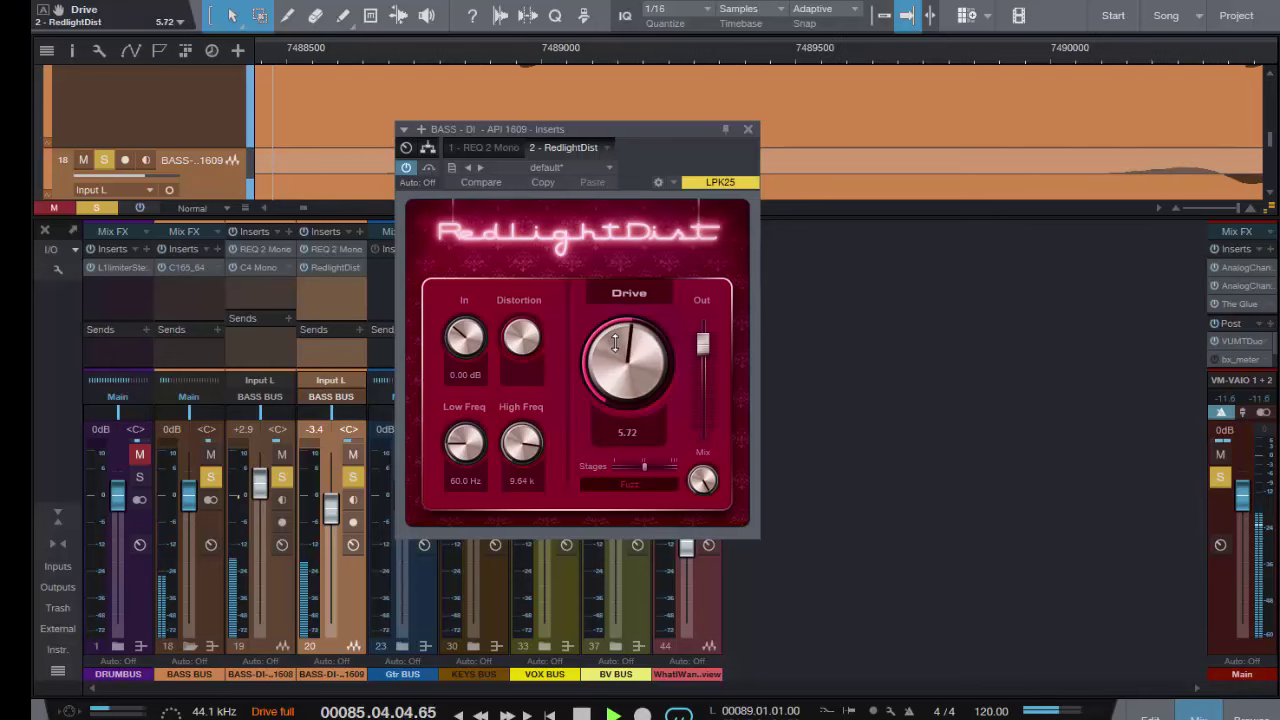
- Switch to Hard Tube, set Drive 3.46 and Out-Gain -9.29 dB, then mute the copy to compare
{"action": "left_click", "coordinate": [632, 484]}
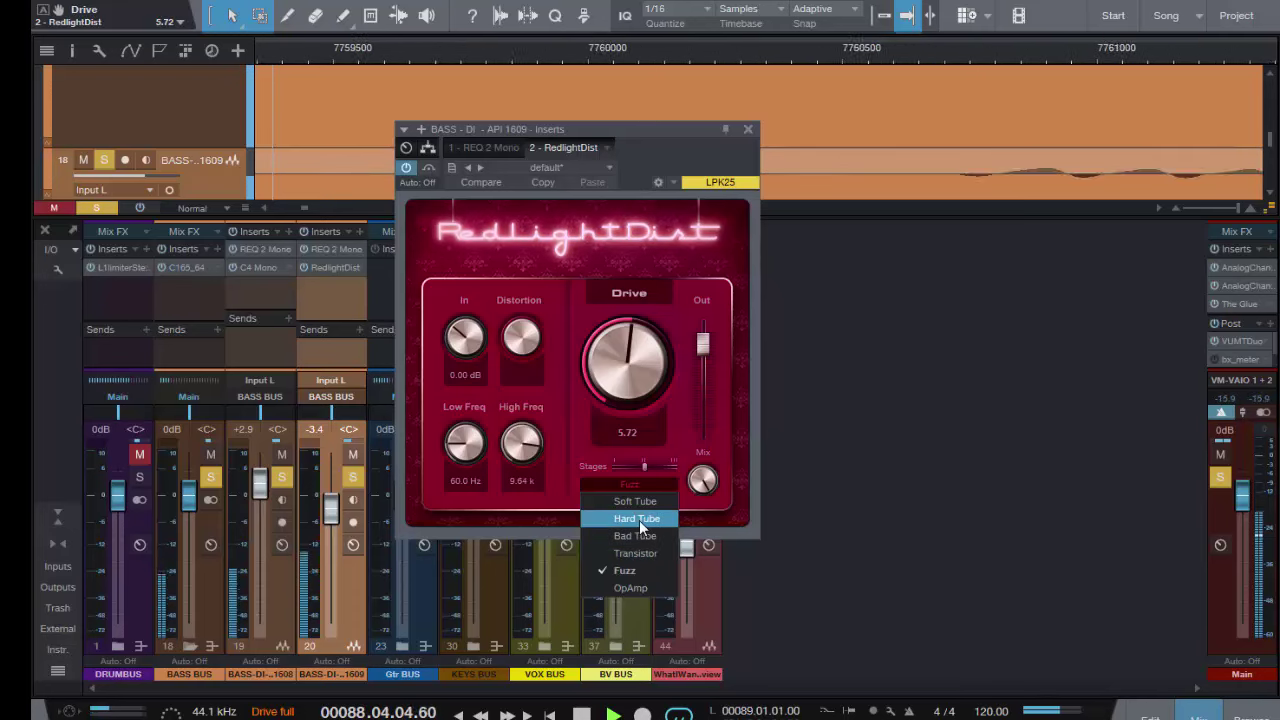
{"action": "left_click", "coordinate": [640, 520]}
{"action": "left_click_drag", "start_coordinate": [616, 364], "coordinate": [615, 399]}
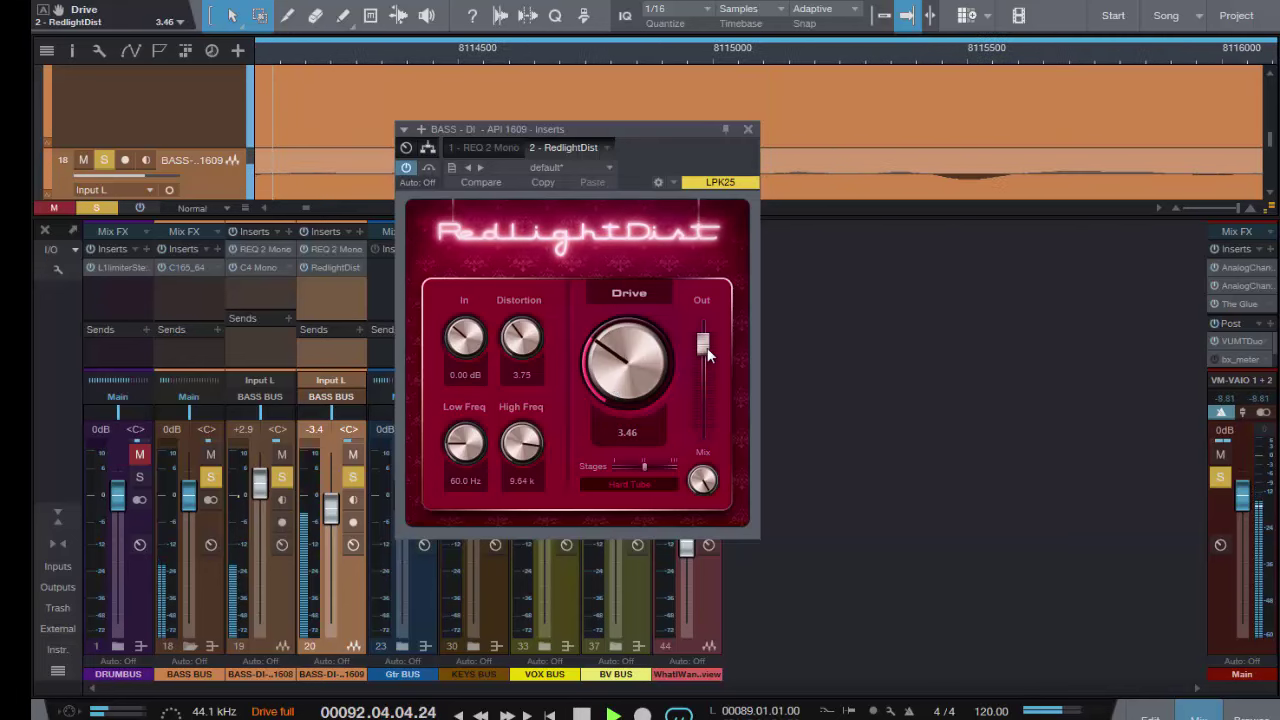
{"action": "left_click_drag", "start_coordinate": [707, 354], "coordinate": [699, 391]}
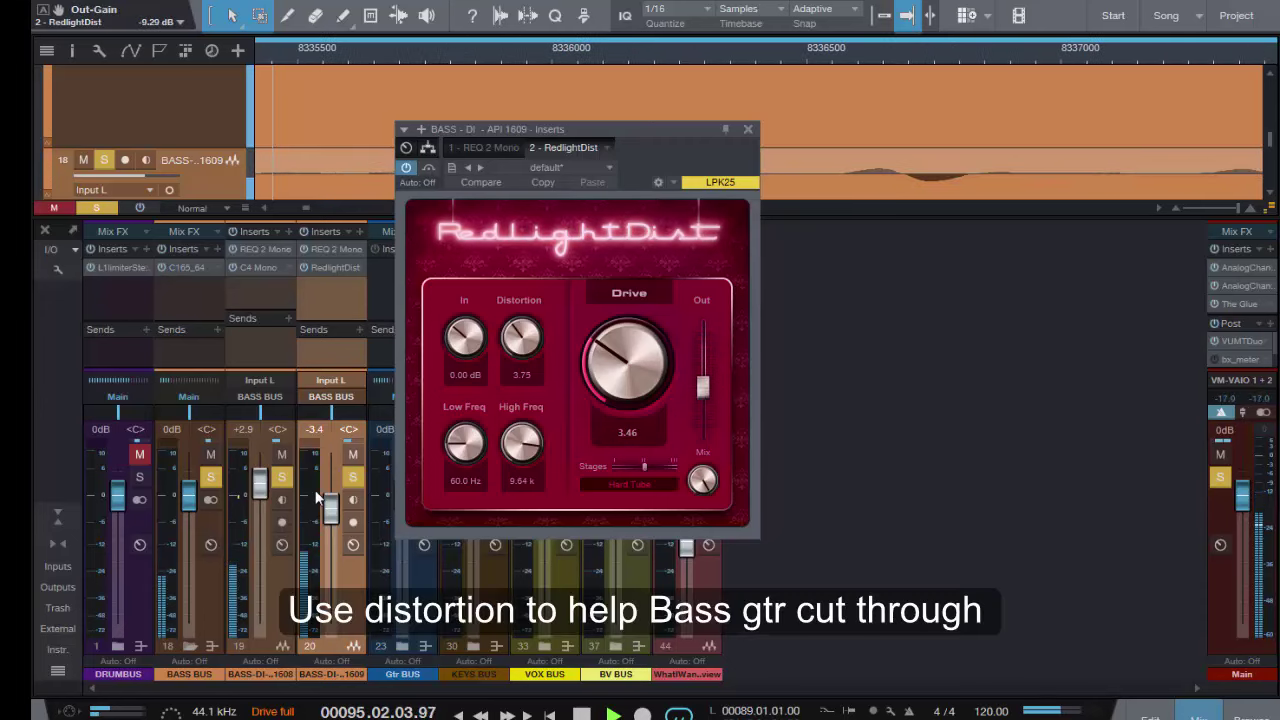
{"action": "left_click", "coordinate": [352, 454]}
{"action": "left_click", "coordinate": [352, 477]}
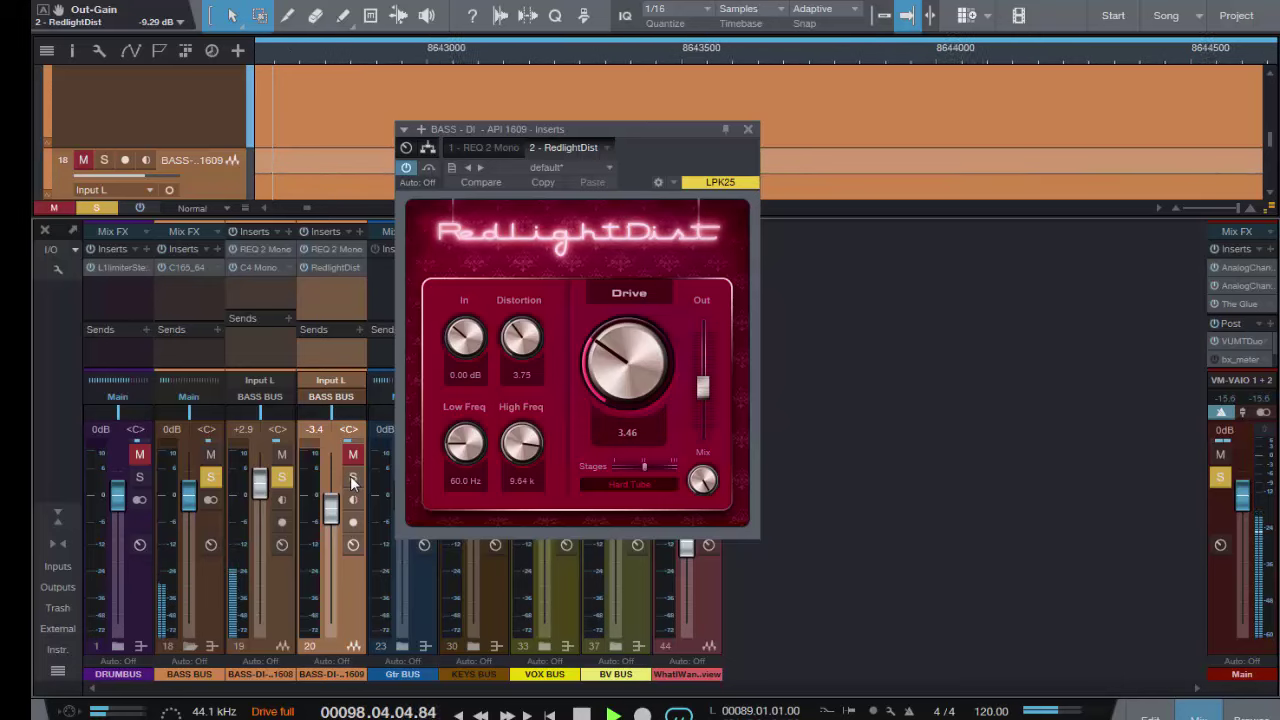
- Re-solo the distorted bass copy, close the RedlightDist editor, and unsolo the BASS BUS
{"action": "left_click", "coordinate": [352, 480]}
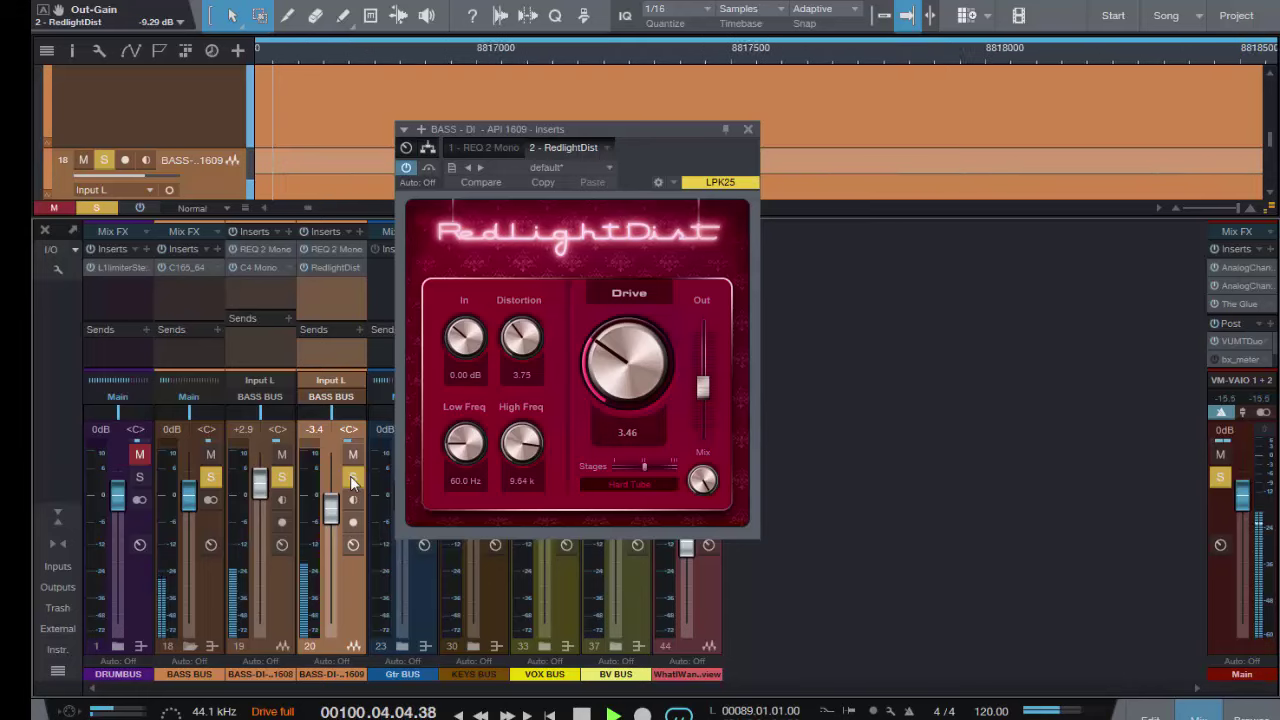
{"action": "left_click", "coordinate": [749, 131]}
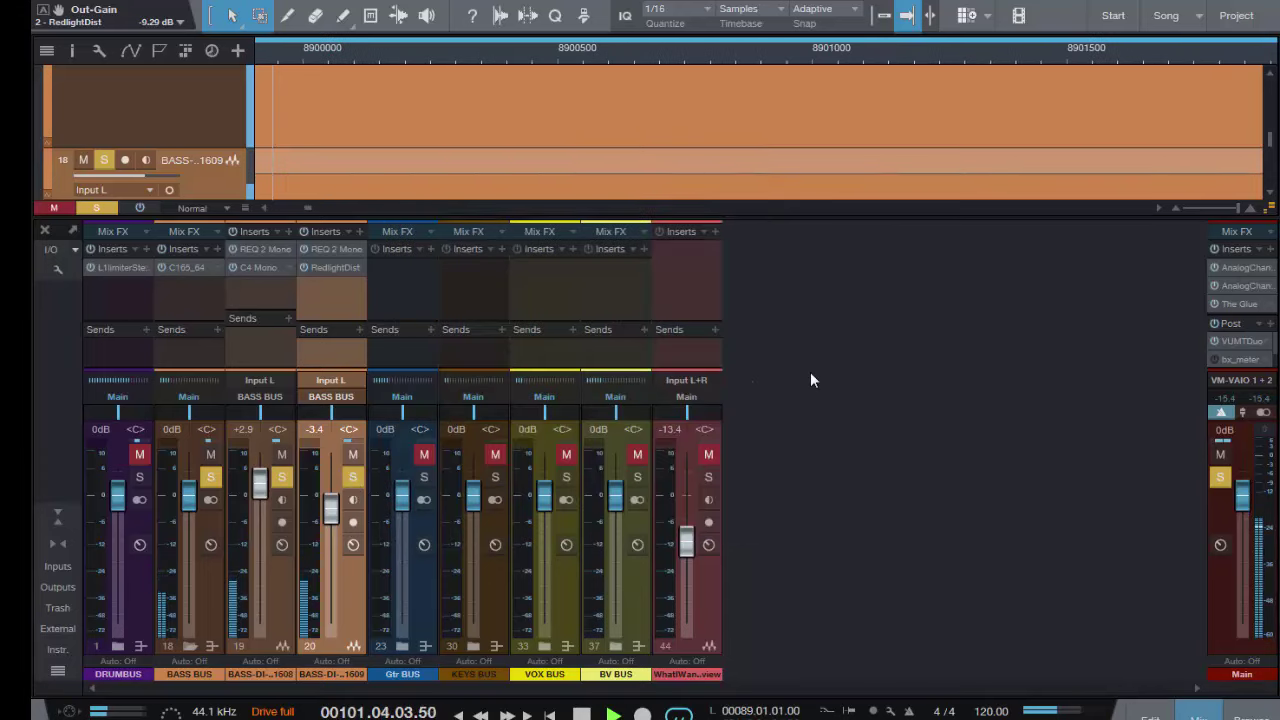
{"action": "left_click", "coordinate": [209, 478]}
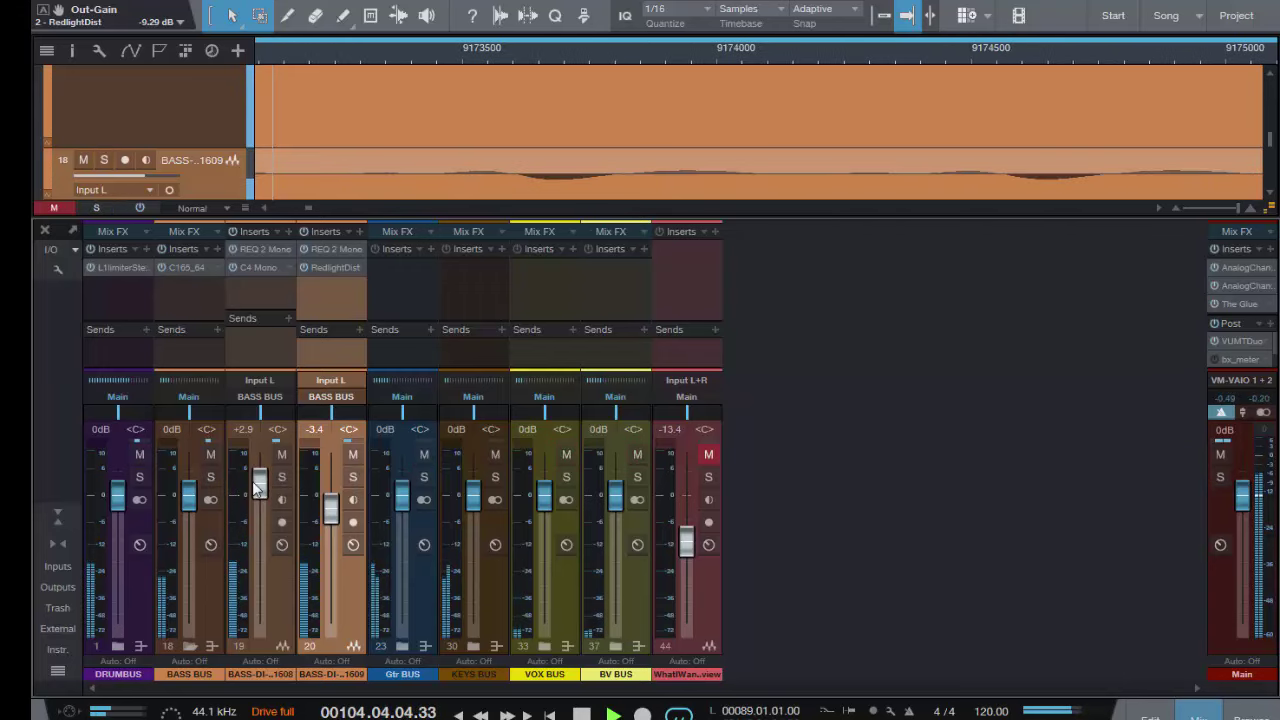
- Raise the original bass DI fader to +4.3 dB and remove C165_64 from the BASS BUS
{"action": "left_click_drag", "start_coordinate": [259, 490], "coordinate": [259, 480]}
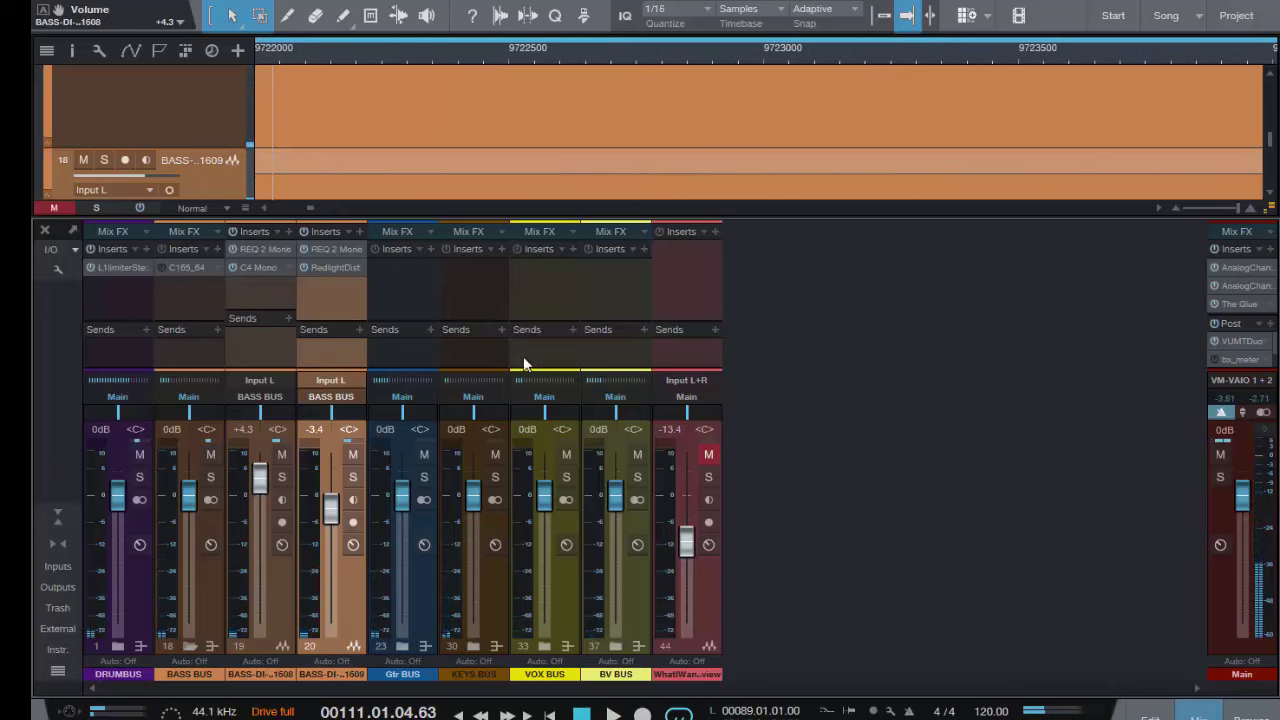
{"action": "right_click", "coordinate": [218, 265]}
{"action": "left_click", "coordinate": [267, 476]}
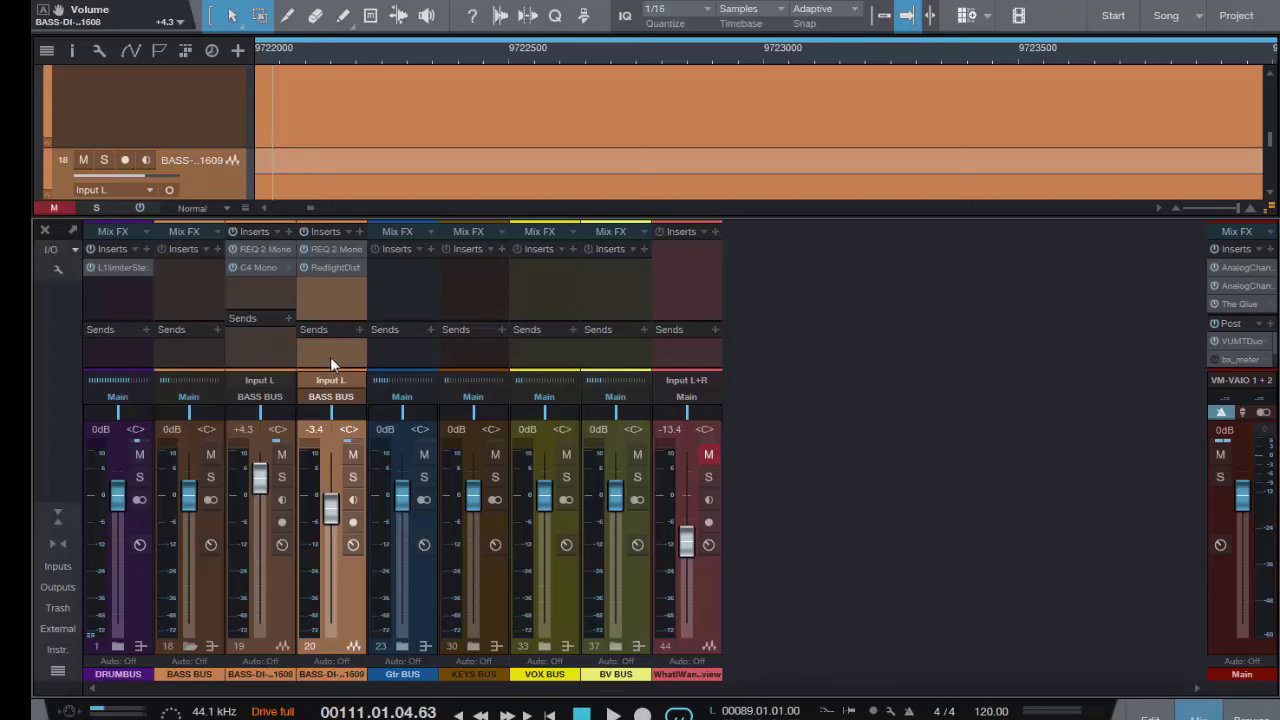
- Briefly reopen the bass copy's REQ 2 Mono editor and close it again
{"action": "left_click", "coordinate": [256, 243]}
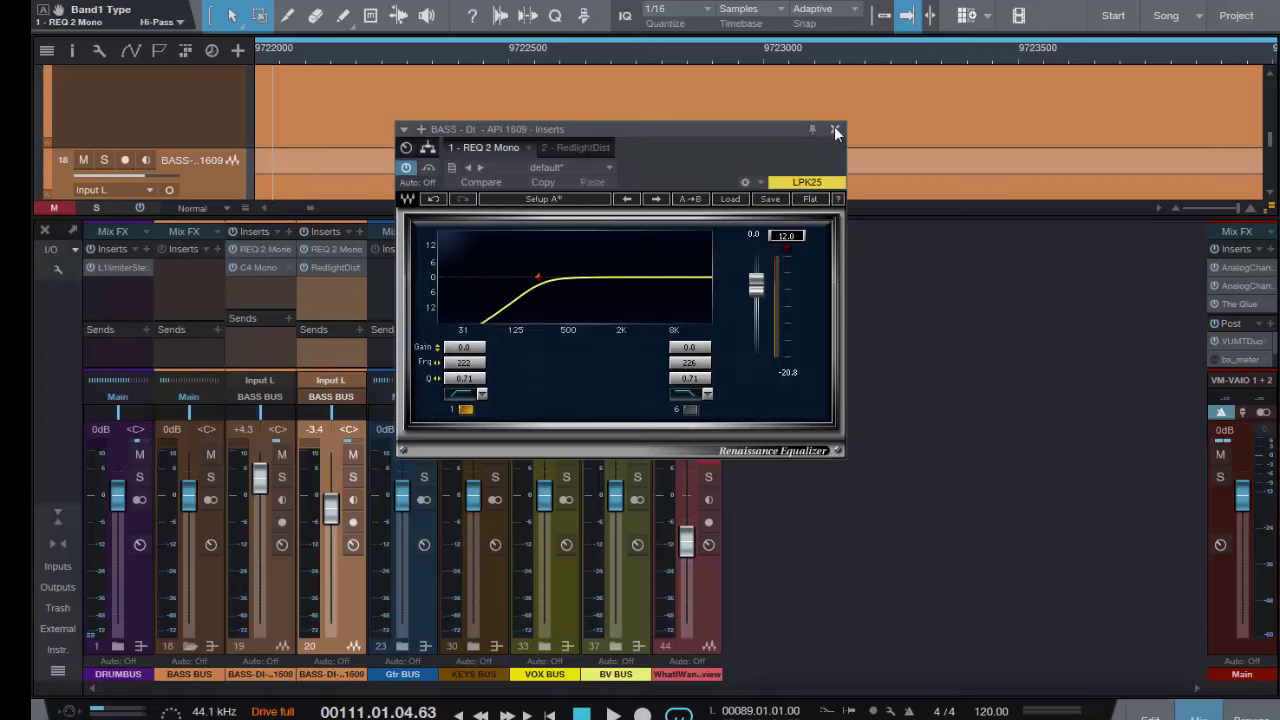
{"action": "left_click", "coordinate": [836, 128]}
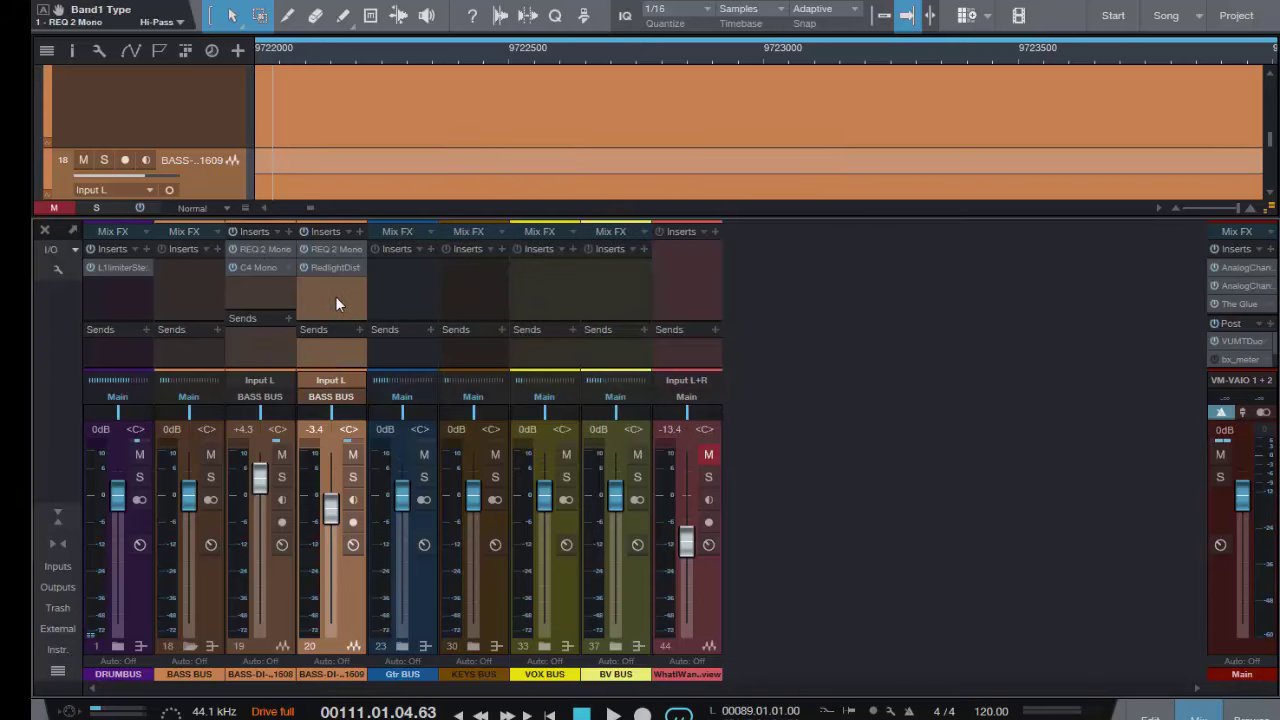